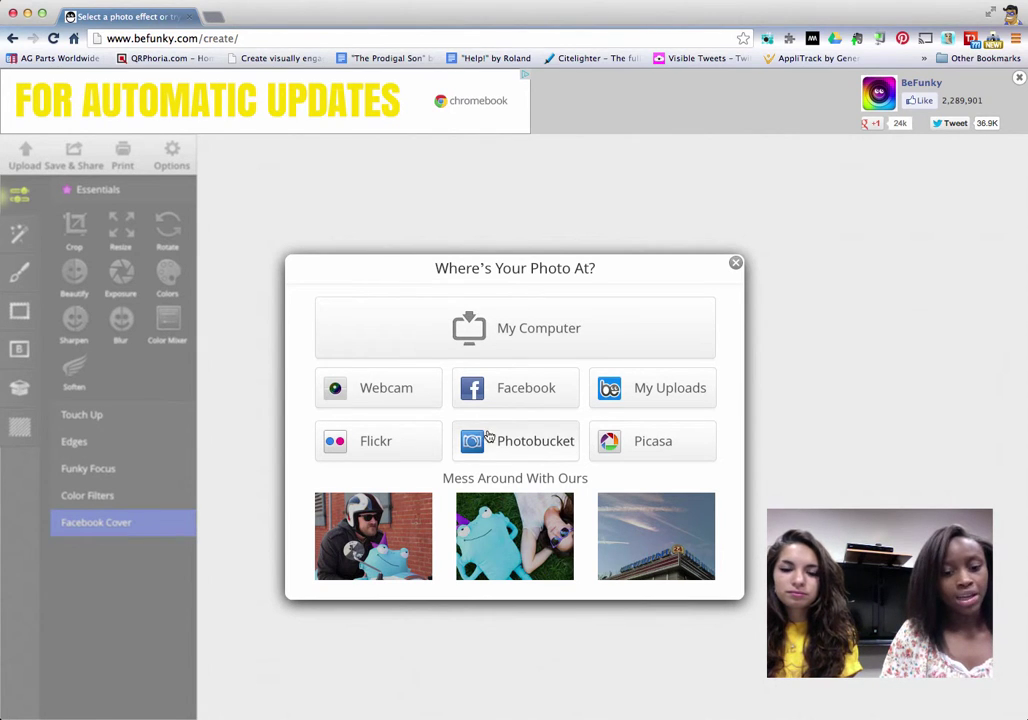
Upload the fourth 4-up photo from the computer's Photo Booth library into the editor
left_click(517, 342)
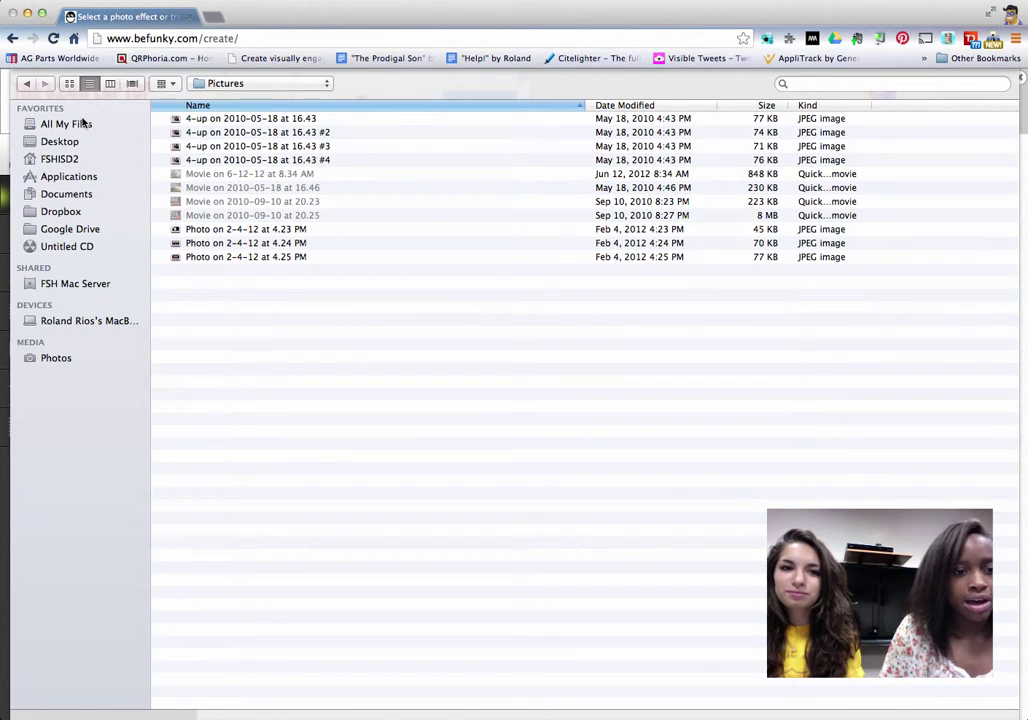
left_click(56, 359)
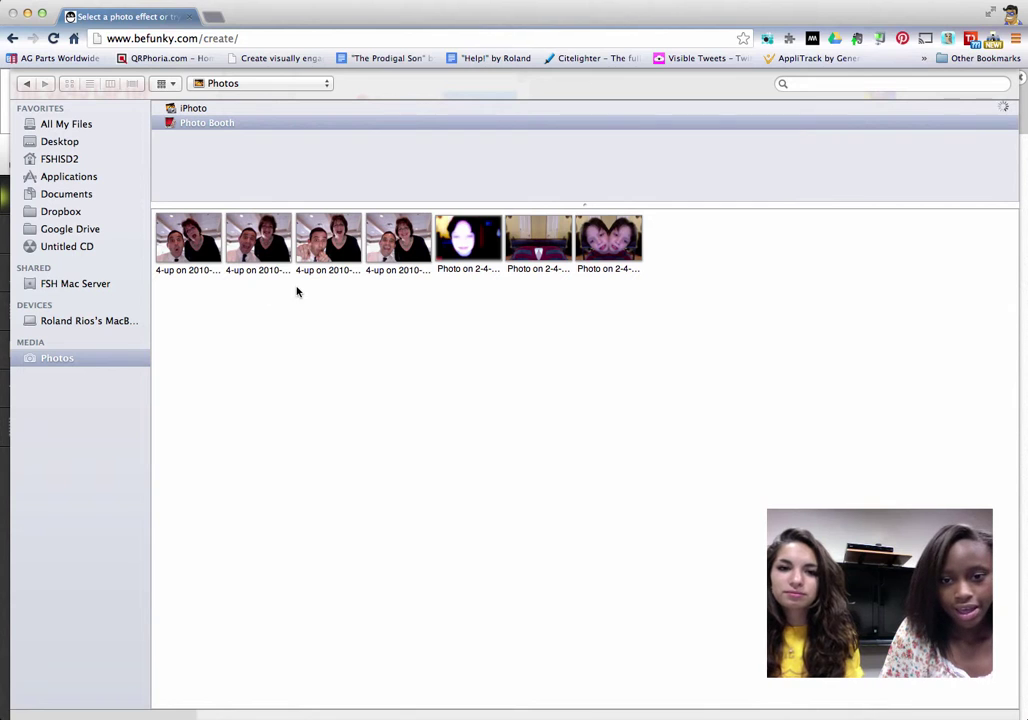
left_click(397, 252)
double_click(396, 253)
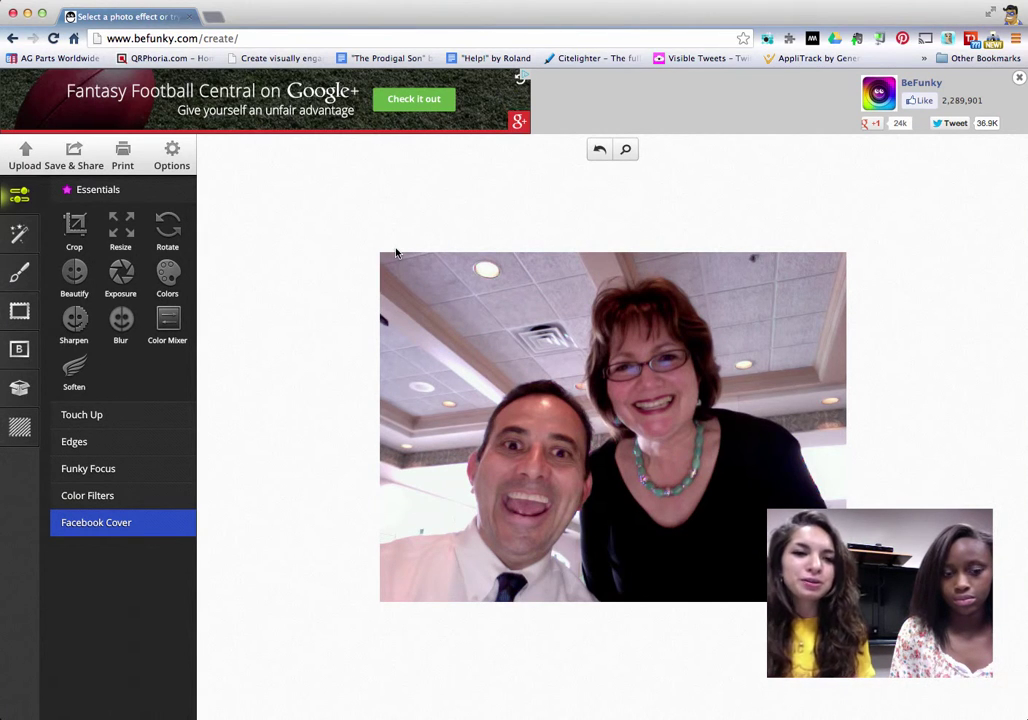
Try a crop area of 508 by 480 pixels starting at the photo's upper-left corner, and close the crop settings without applying
left_click(74, 228)
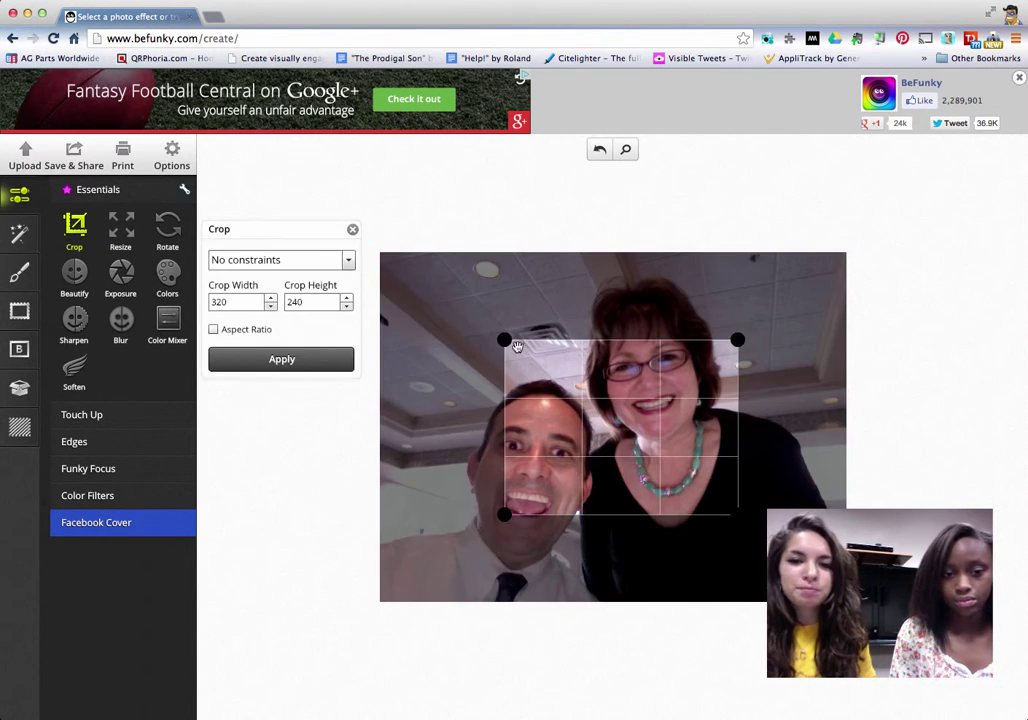
left_click_drag(516, 346, 457, 289)
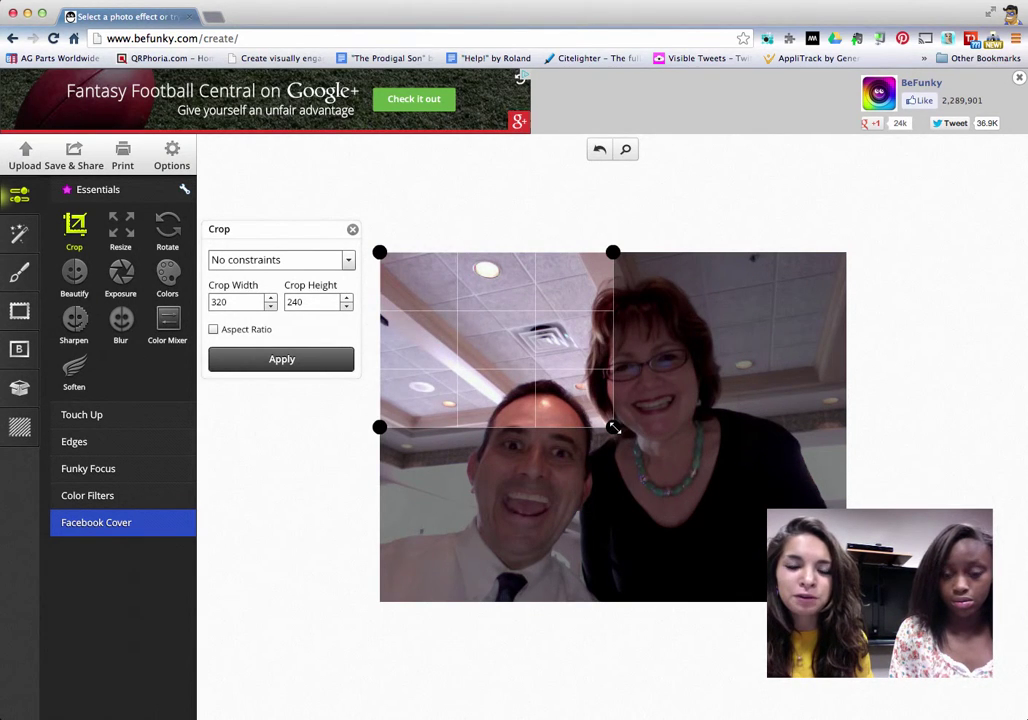
left_click_drag(614, 428, 674, 624)
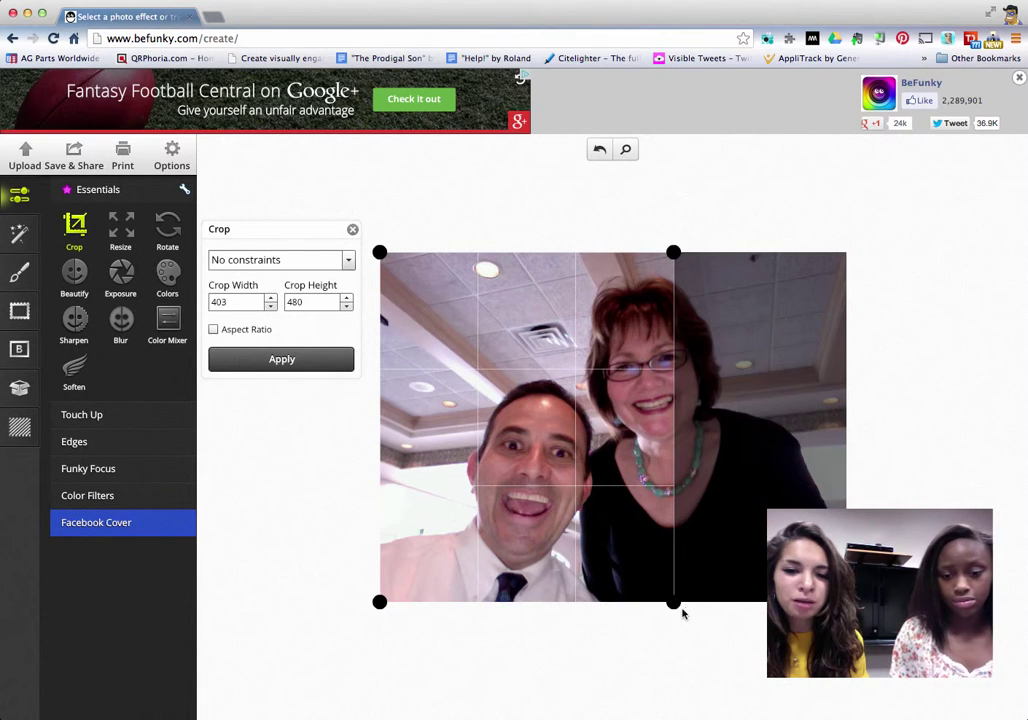
left_click_drag(674, 604, 751, 629)
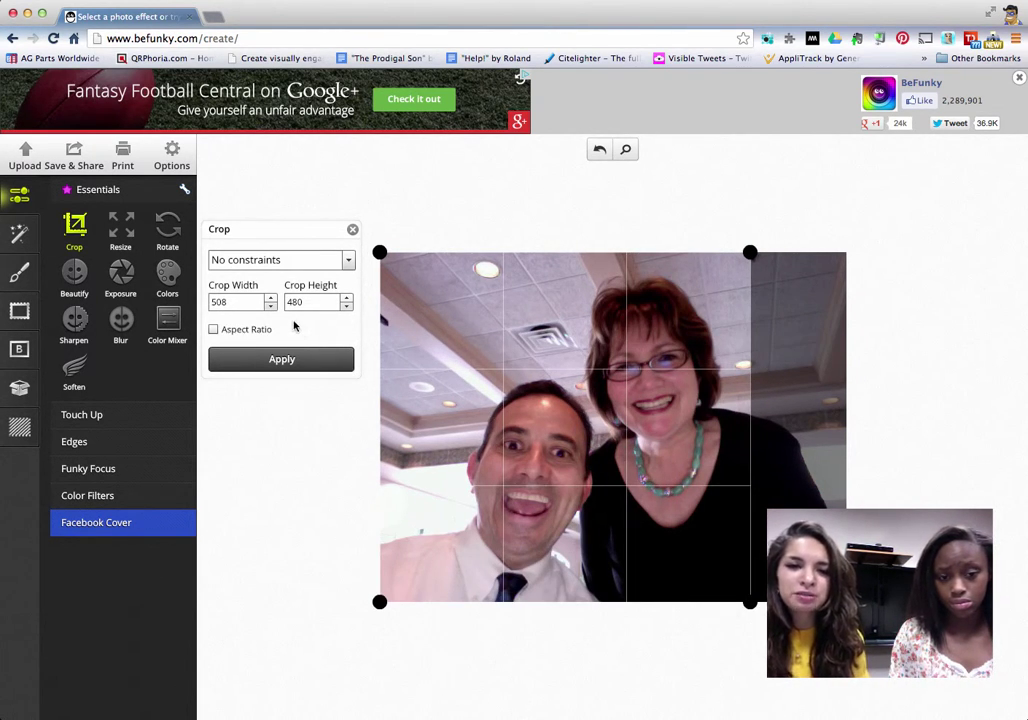
left_click(353, 232)
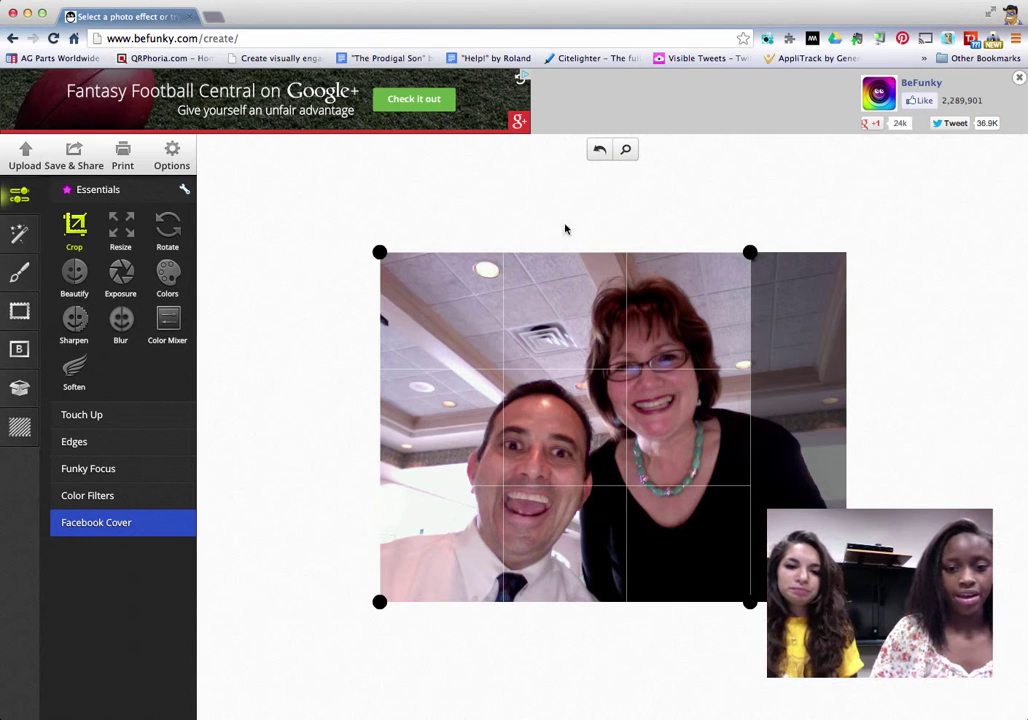
Discard the pending crop by restoring the original photo from the edit history
mouse_move(600, 150)
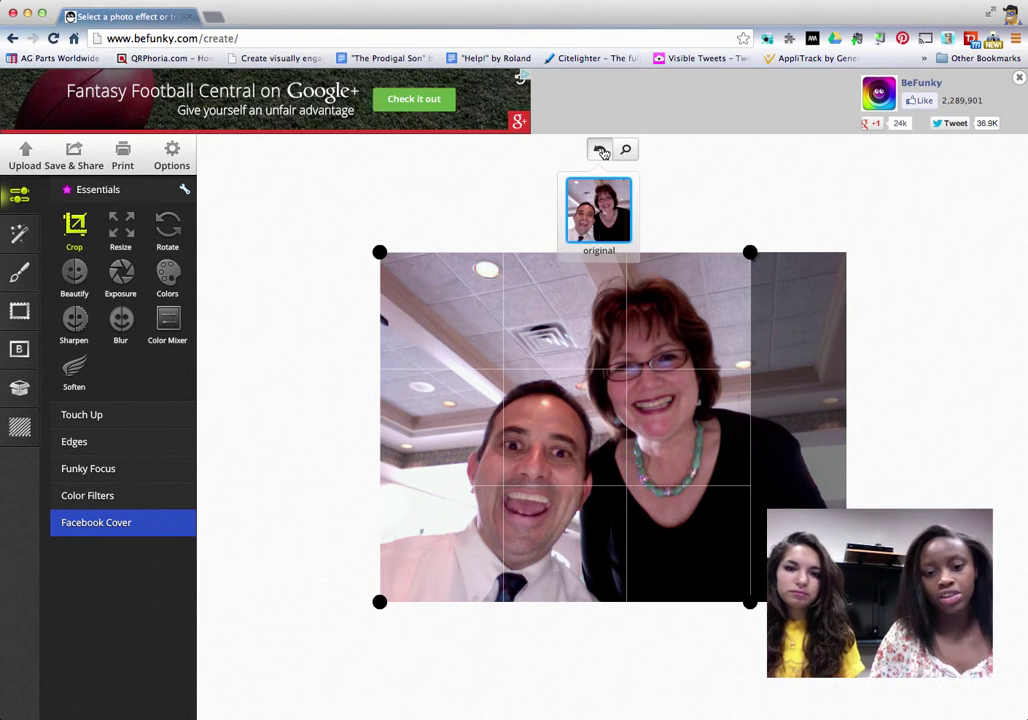
right_click(600, 213)
left_click(585, 210)
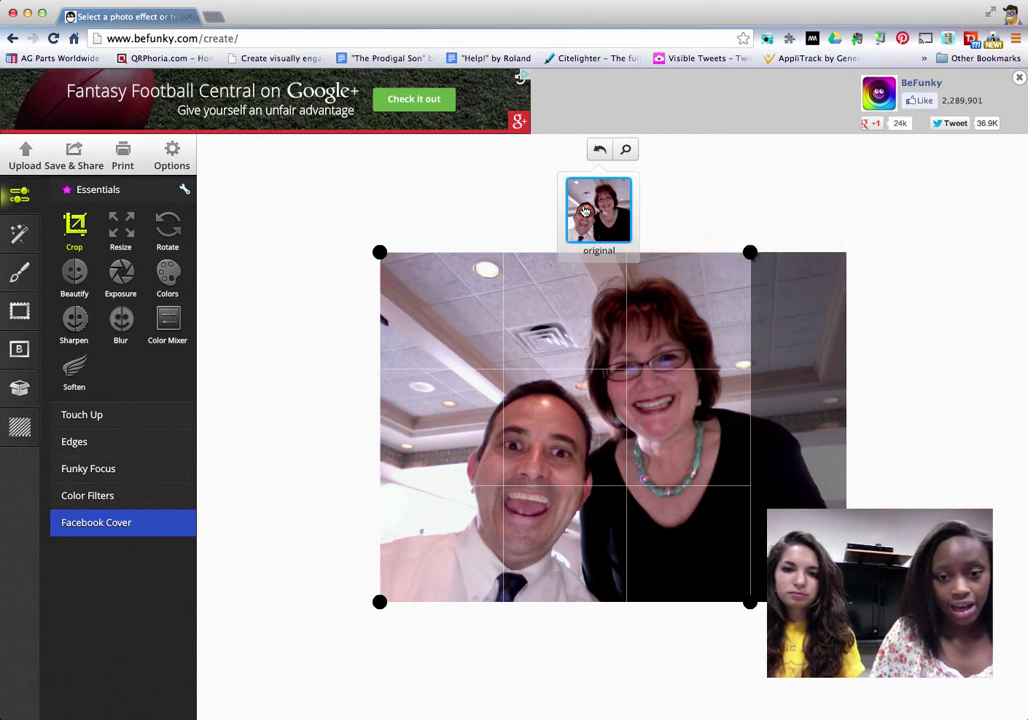
left_click(586, 210)
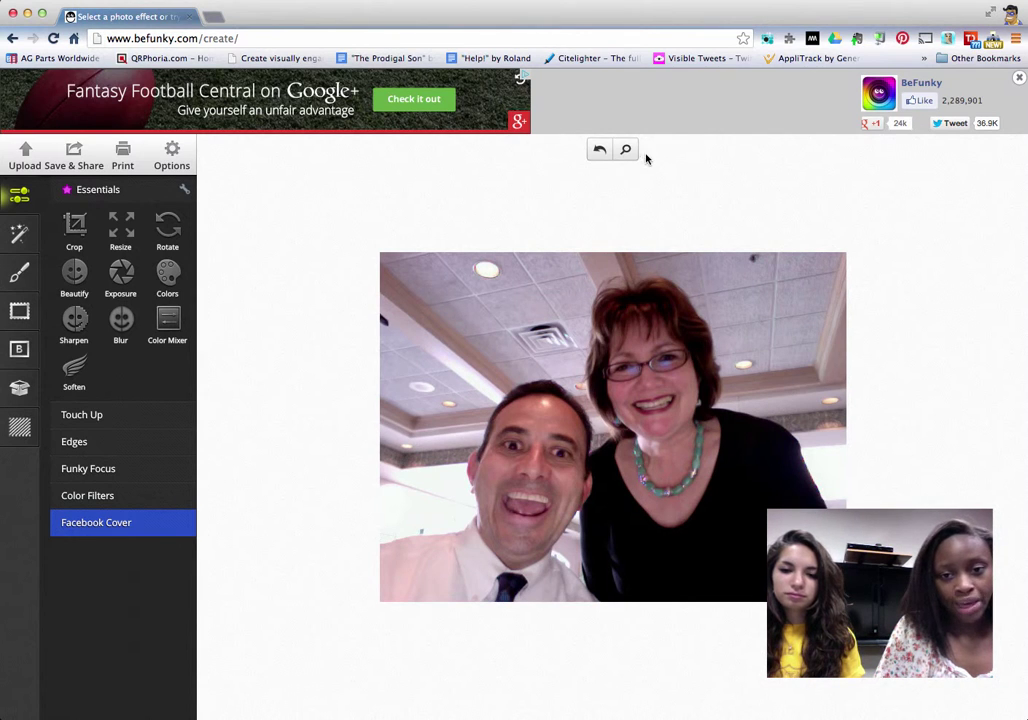
mouse_move(601, 150)
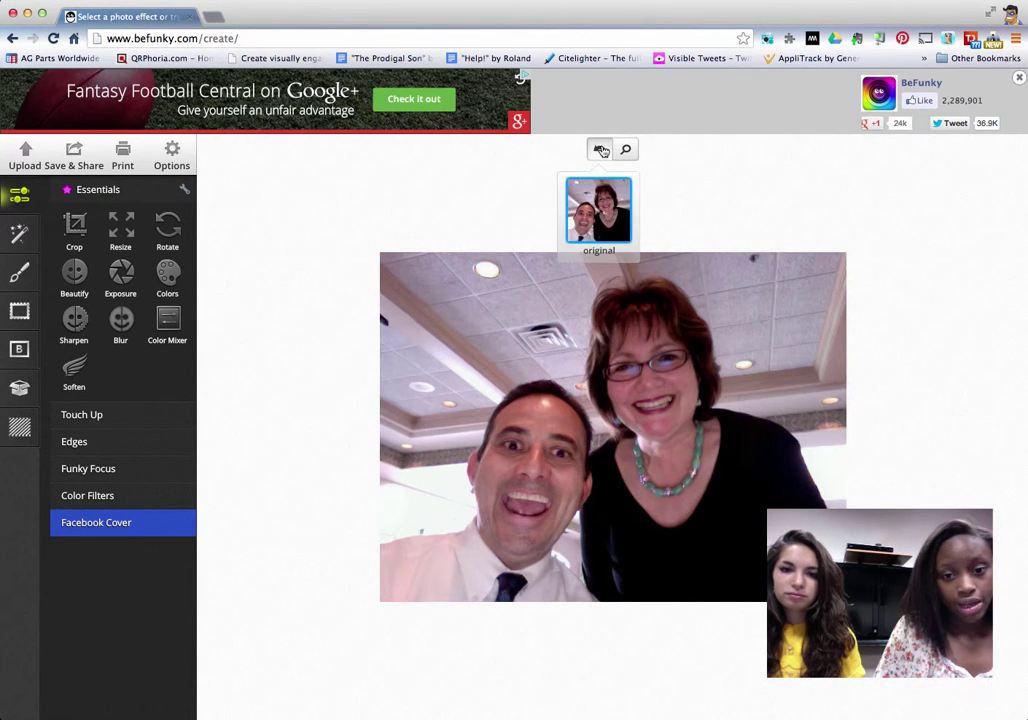
left_click(602, 201)
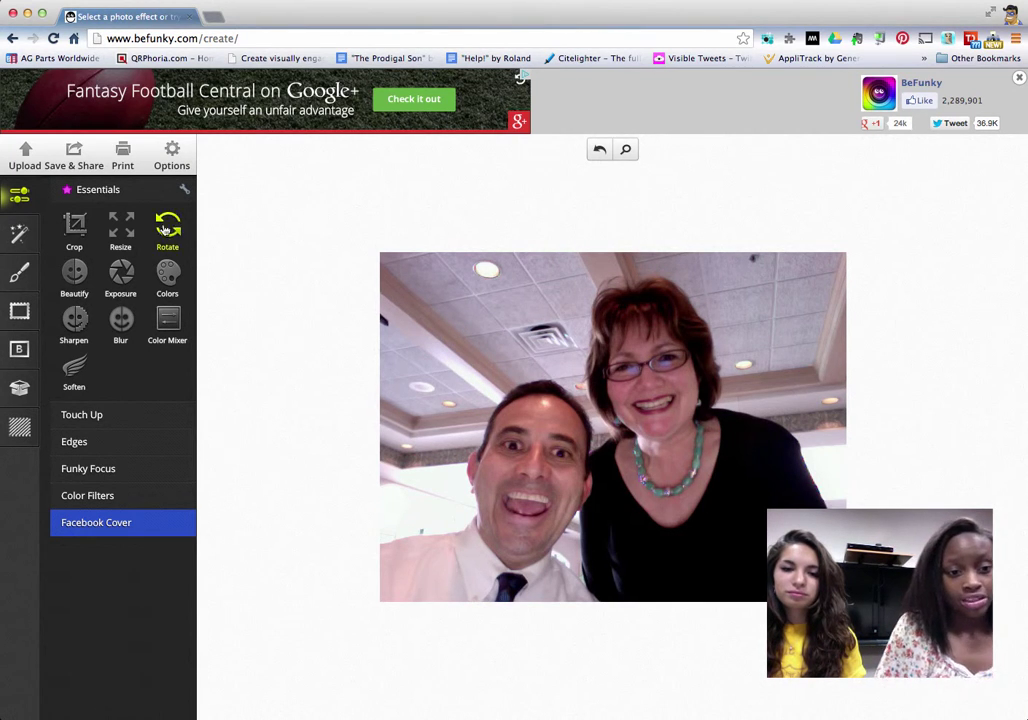
Try resizing the photo to 64 px wide with constrained proportions, and restore the original from the edit history
left_click(121, 230)
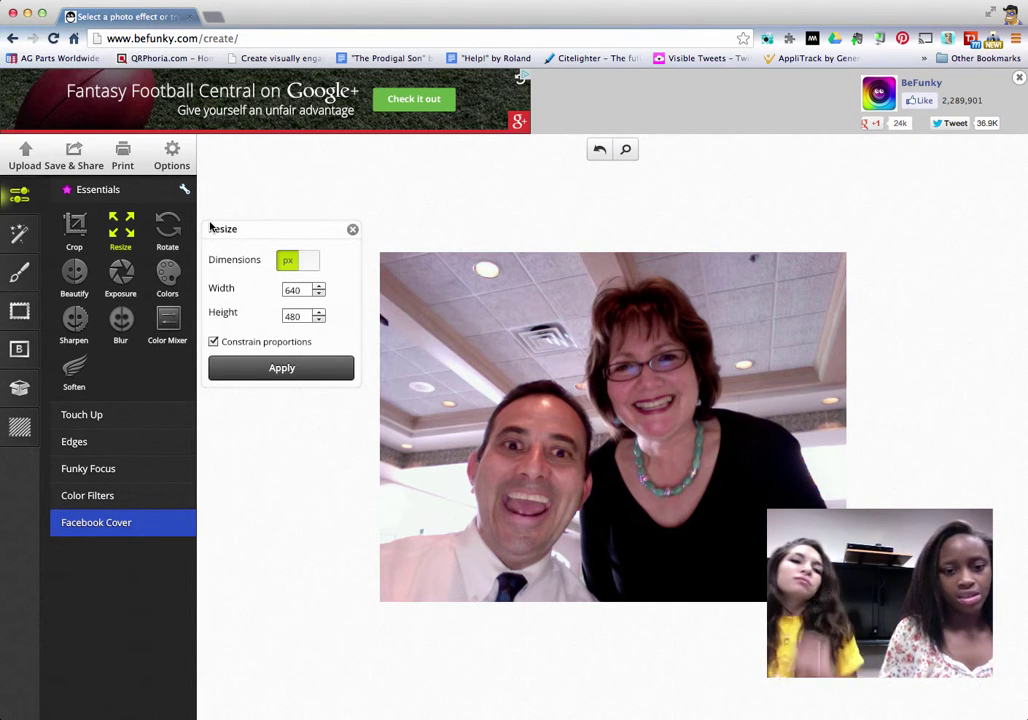
left_click(304, 290)
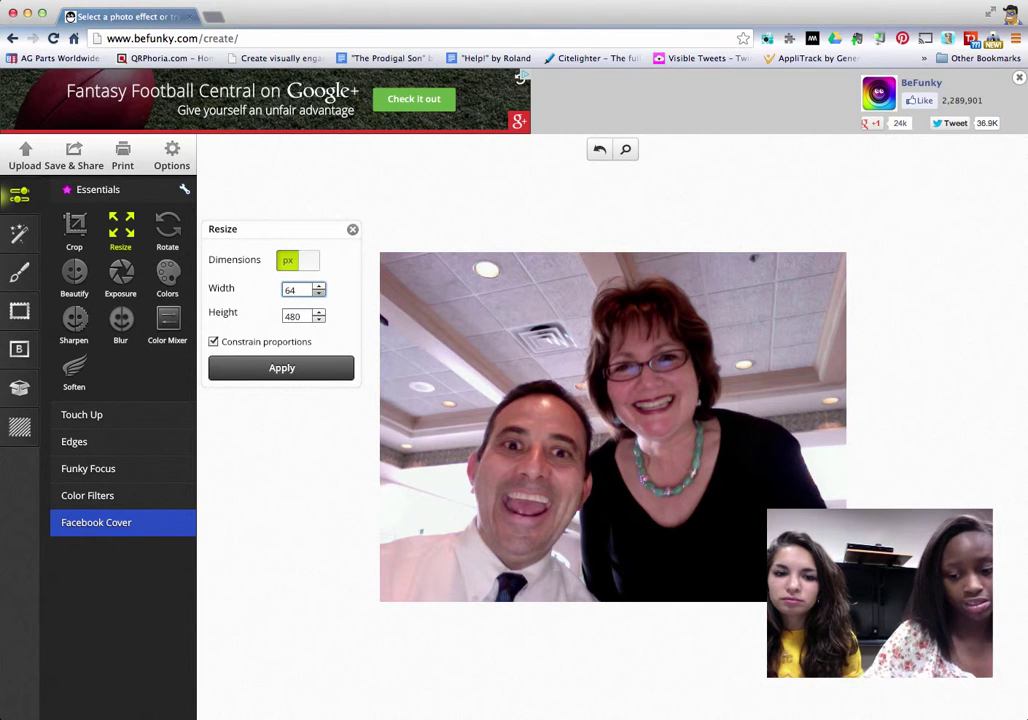
left_click(578, 449)
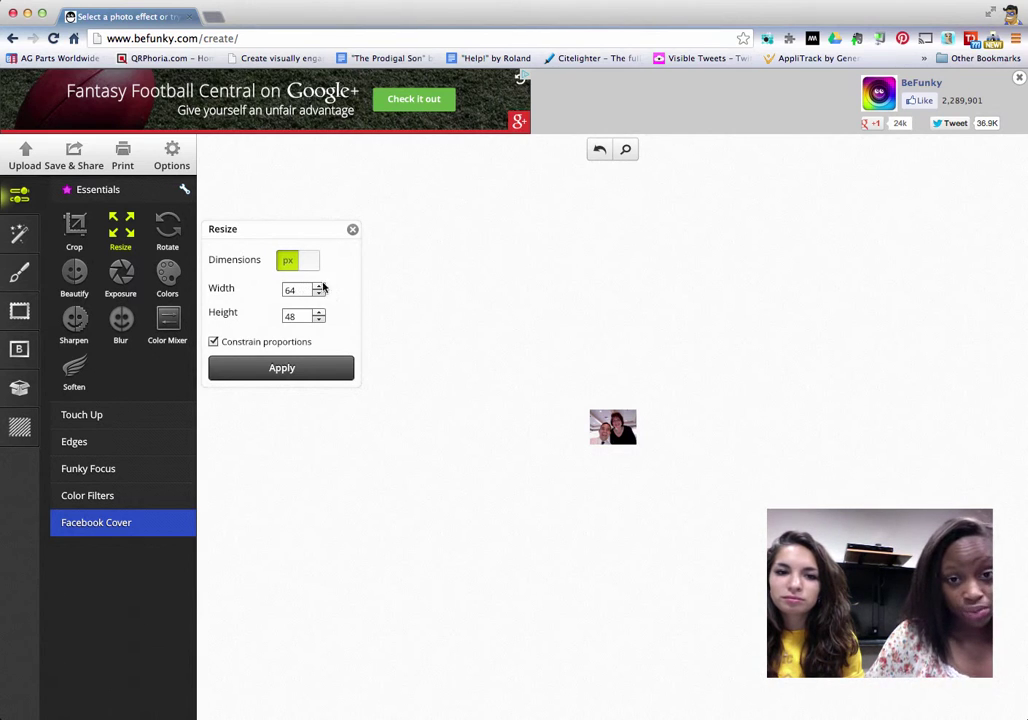
mouse_move(601, 157)
left_click(600, 210)
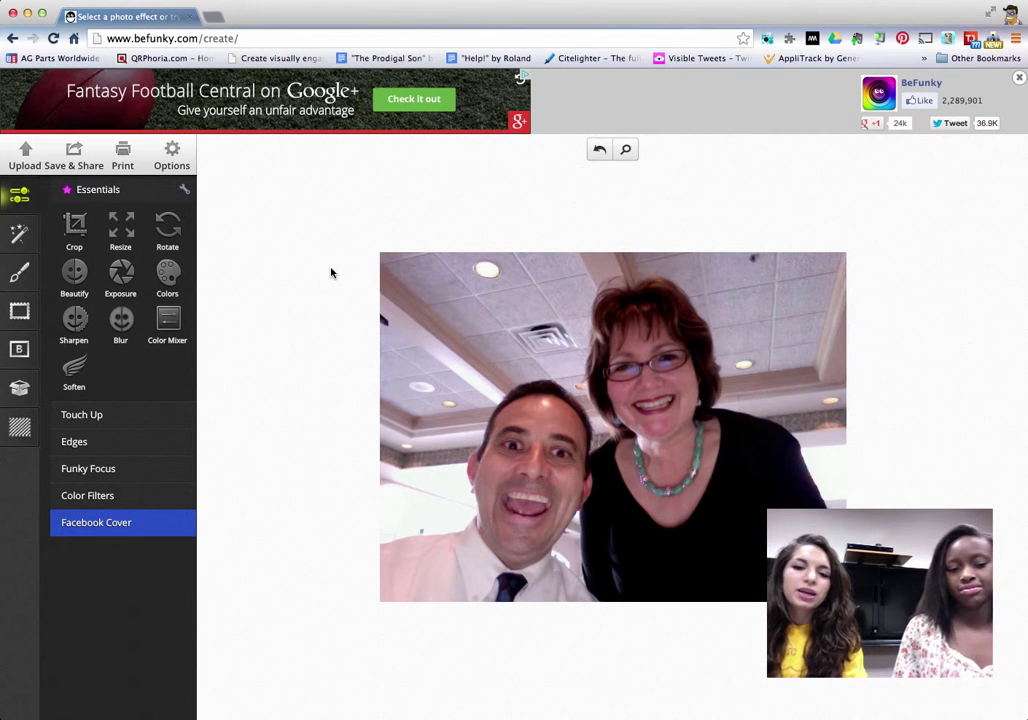
Try rotating the photo to the left, and rotate it back to the right
left_click(168, 228)
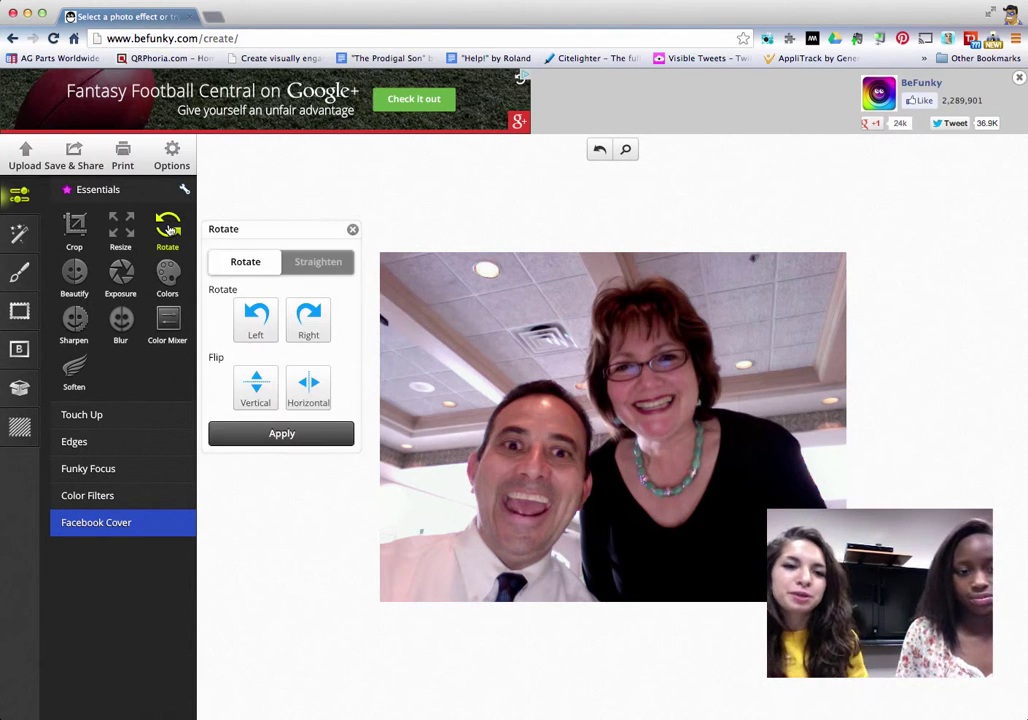
left_click(255, 322)
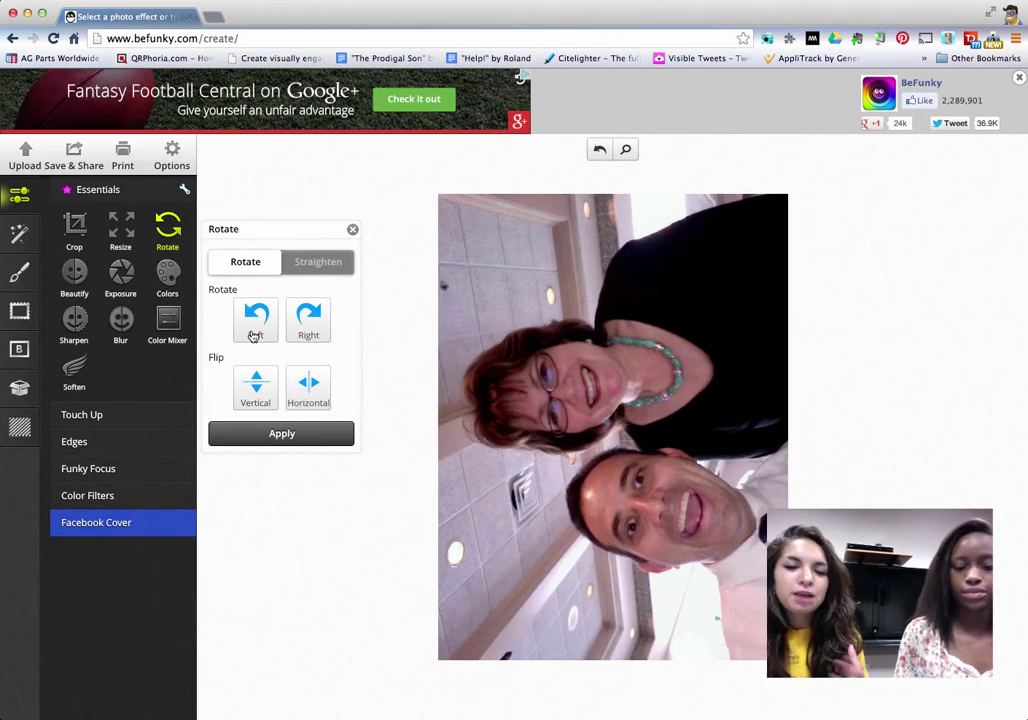
left_click(306, 335)
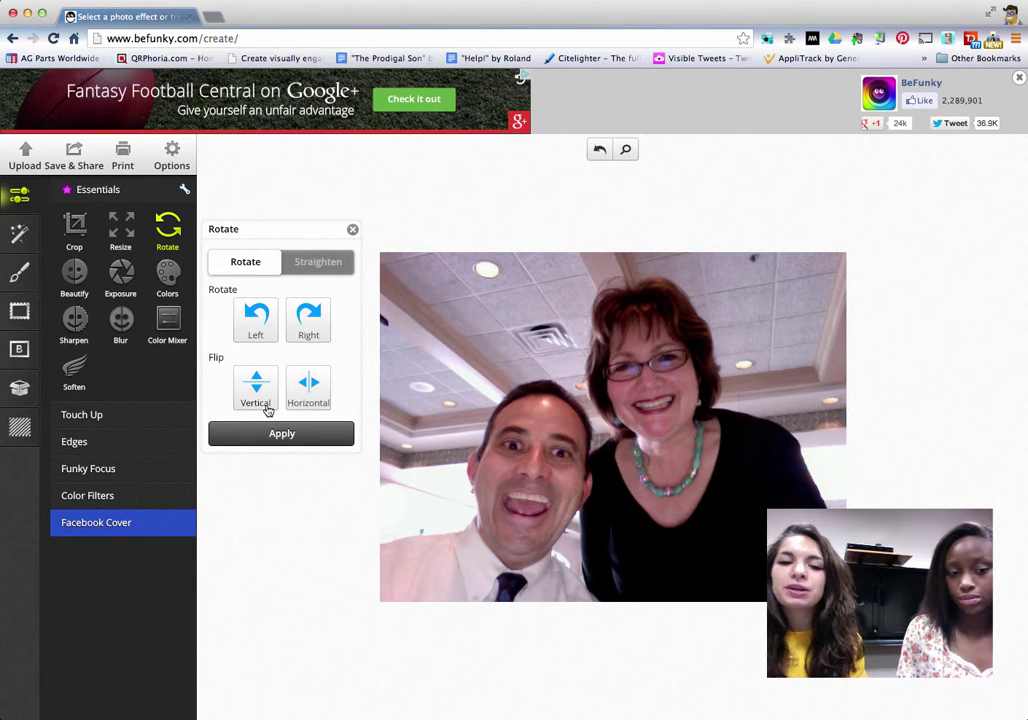
Try flipping the photo vertically and horizontally, reversing each flip, and close the rotation settings without applying
left_click(268, 411)
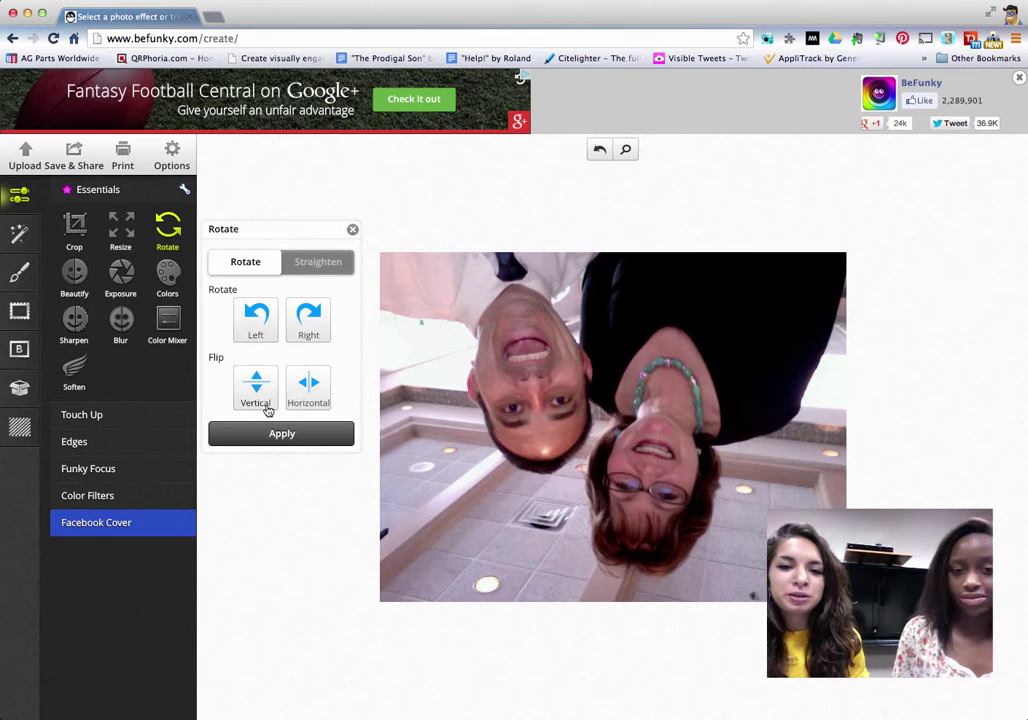
left_click(268, 411)
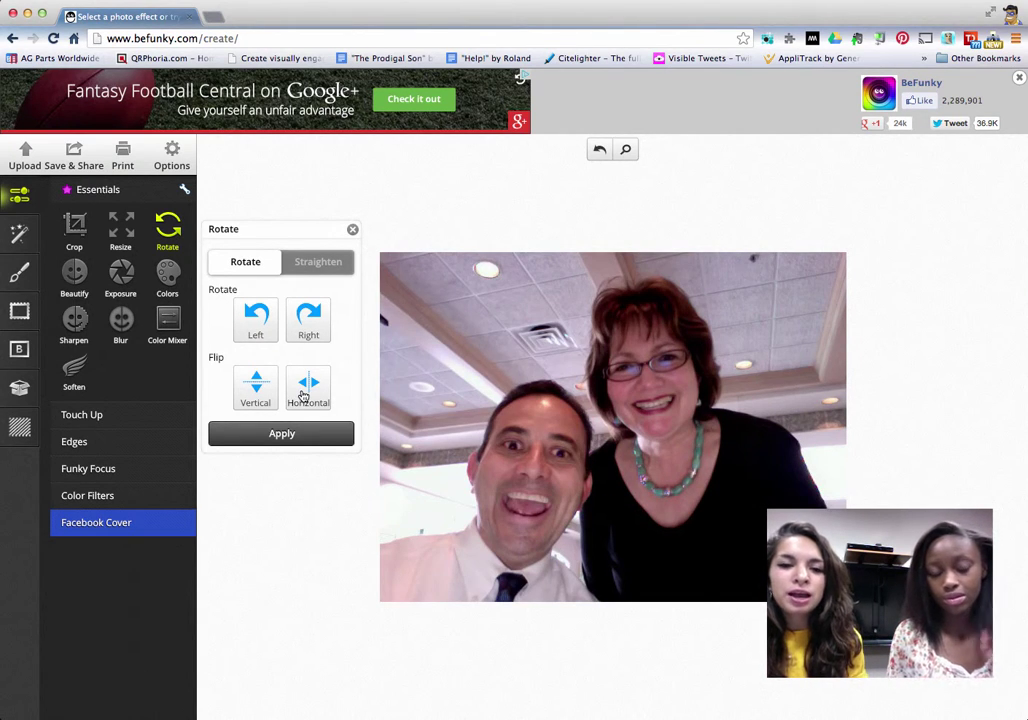
left_click(303, 397)
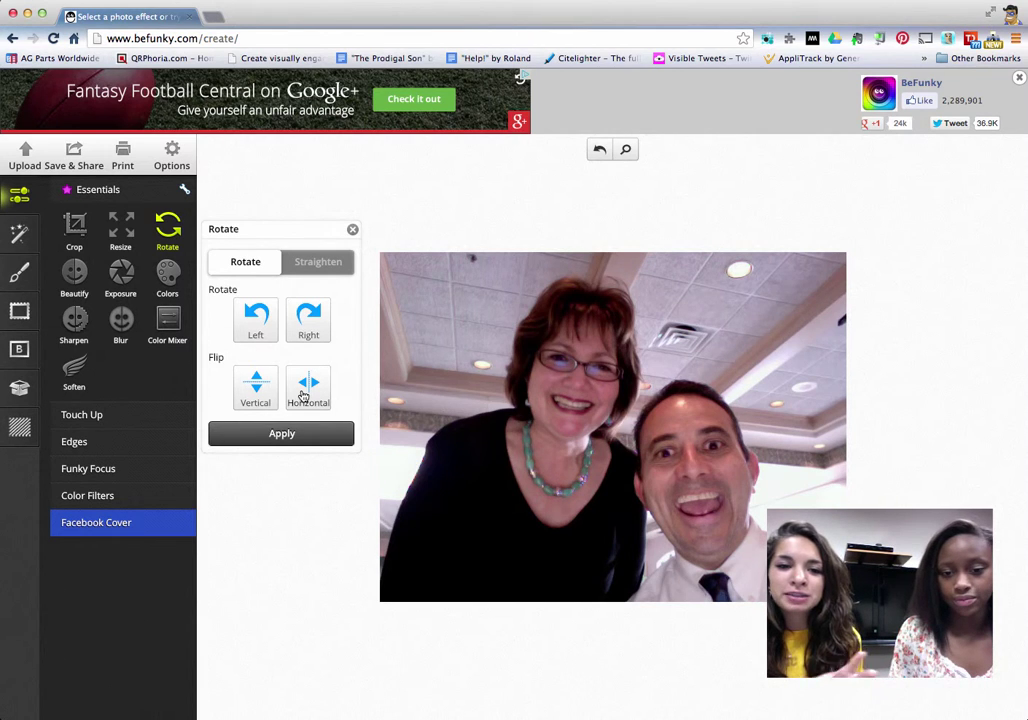
left_click(303, 397)
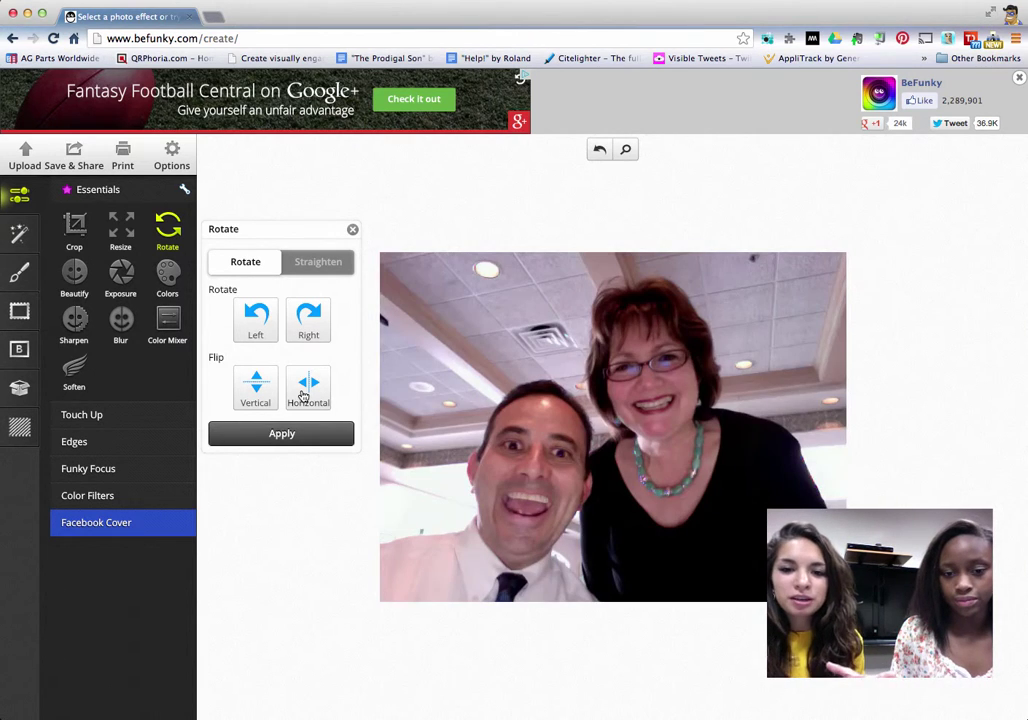
left_click(353, 231)
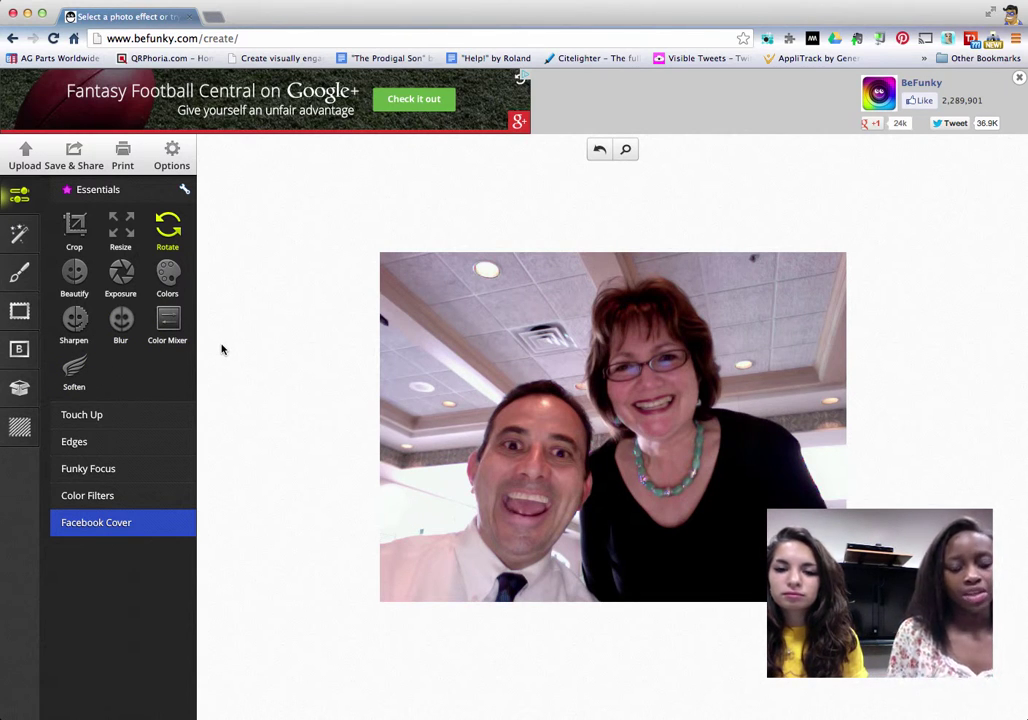
Preview the Beautify effect at amounts 0 and 100, and apply it to the photo at 50
left_click(75, 274)
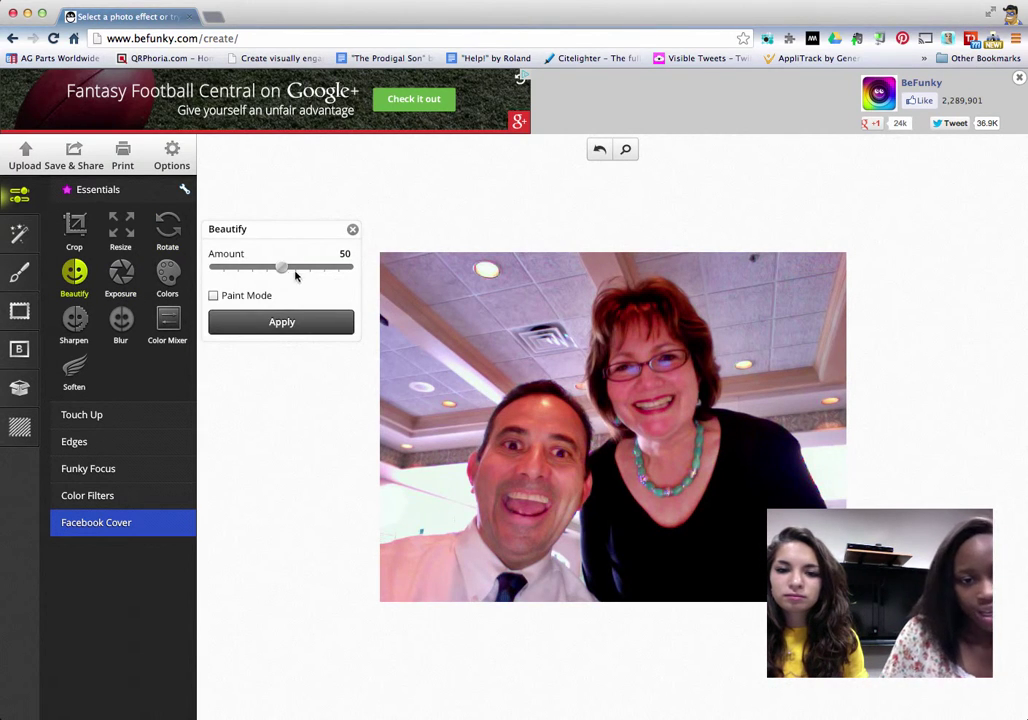
left_click_drag(280, 268, 214, 267)
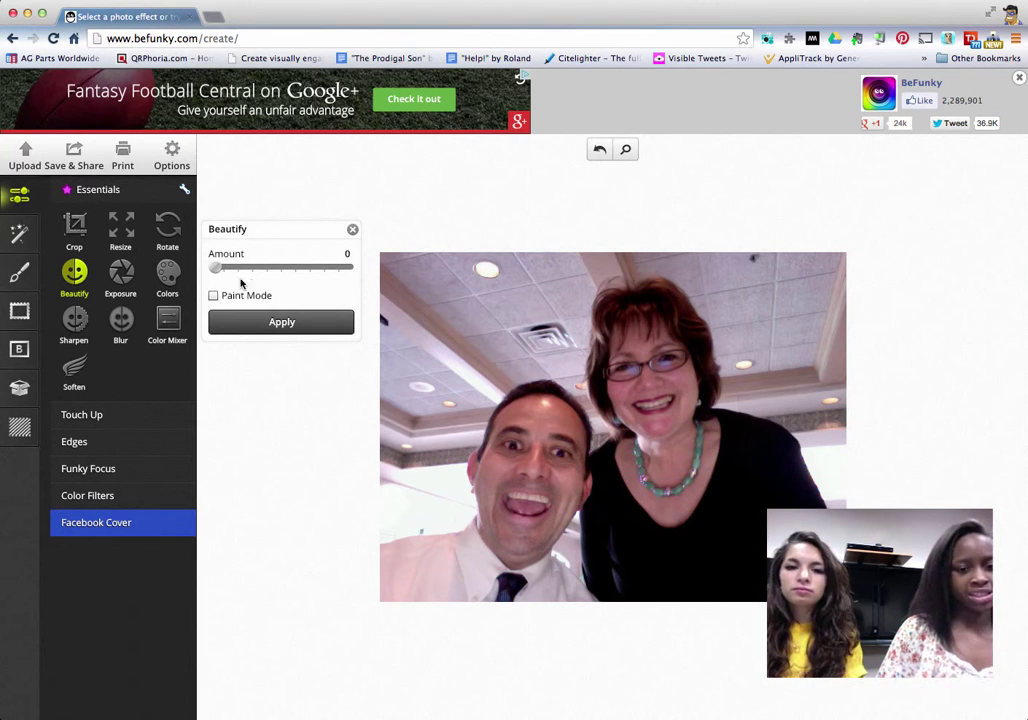
left_click_drag(216, 268, 390, 275)
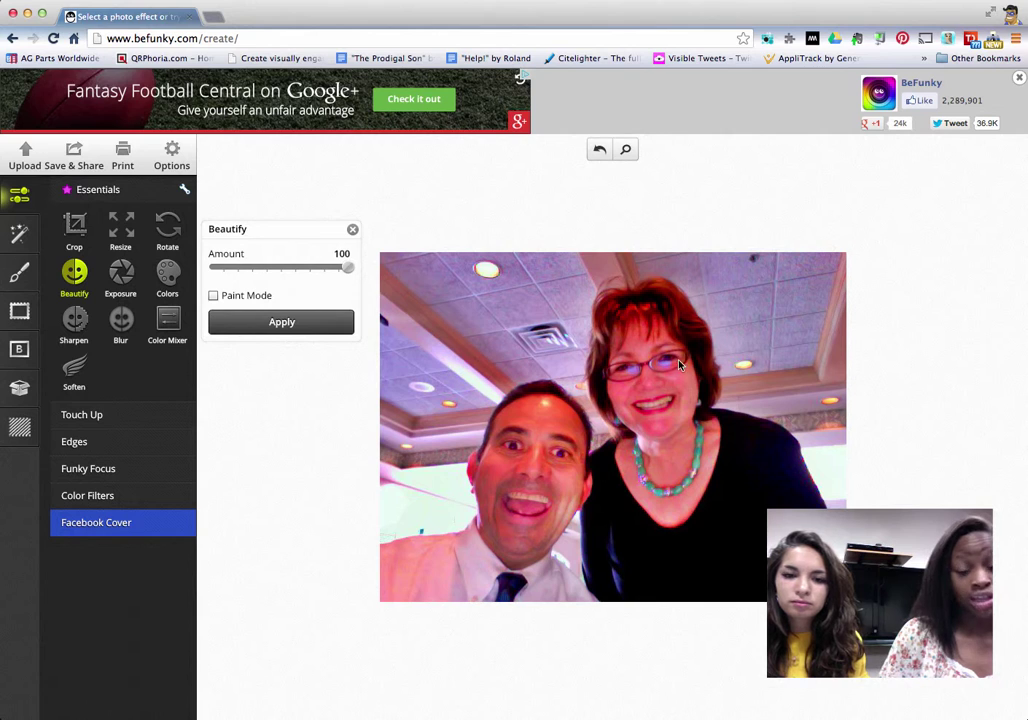
left_click_drag(347, 267, 281, 275)
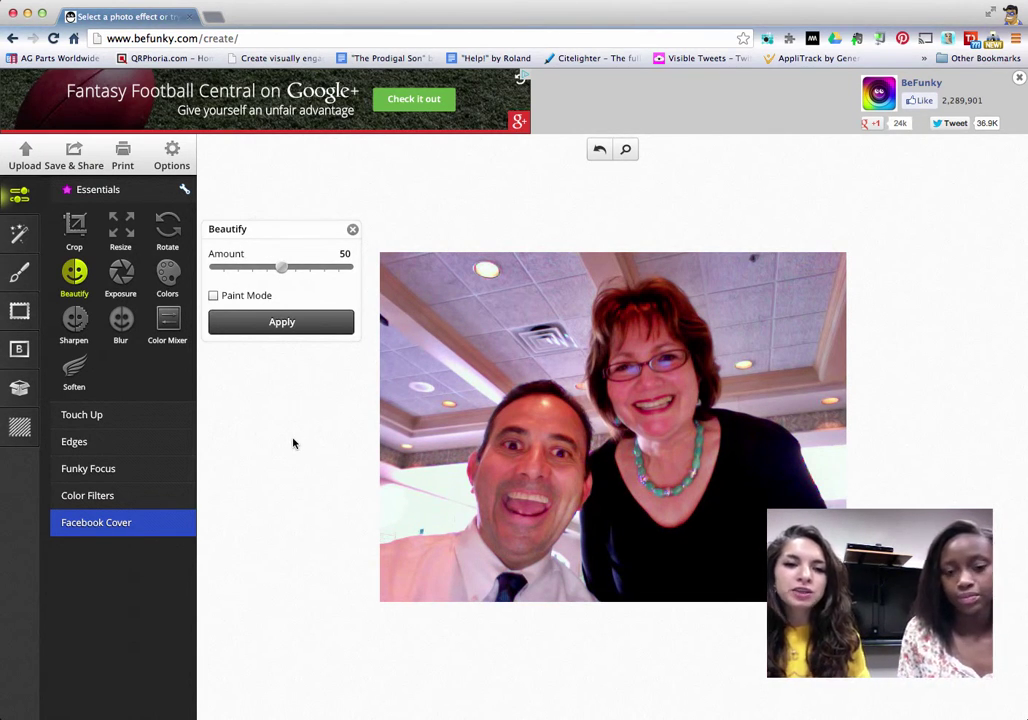
left_click(305, 328)
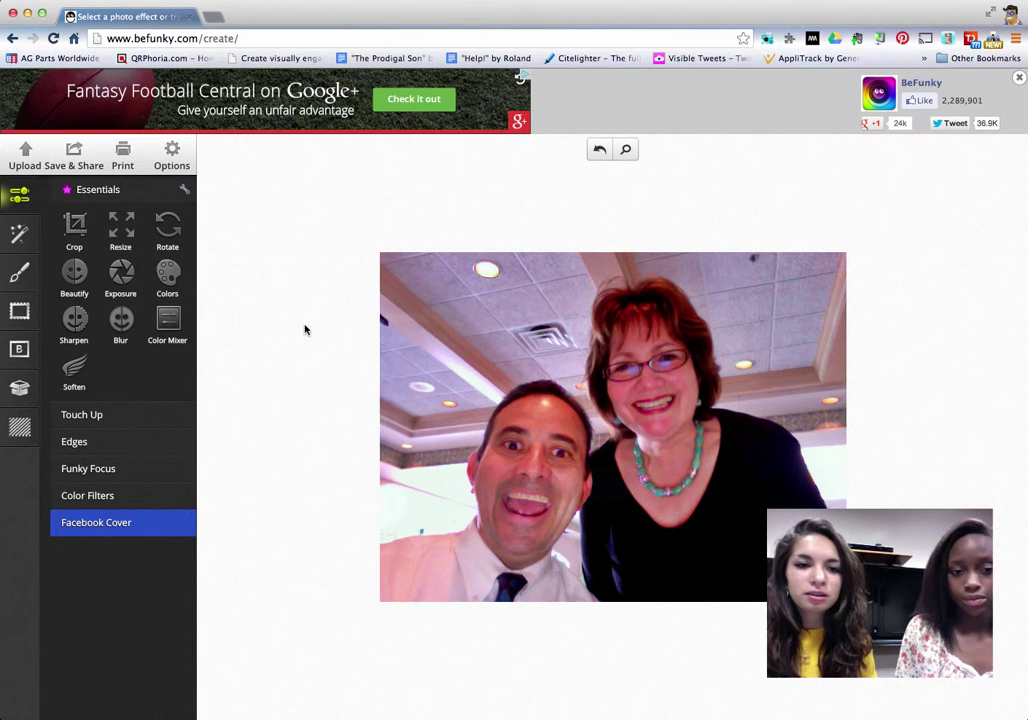
Try an exposure adjustment with brightness 3, contrast 2 and highlights 2, and close it without applying
left_click(123, 285)
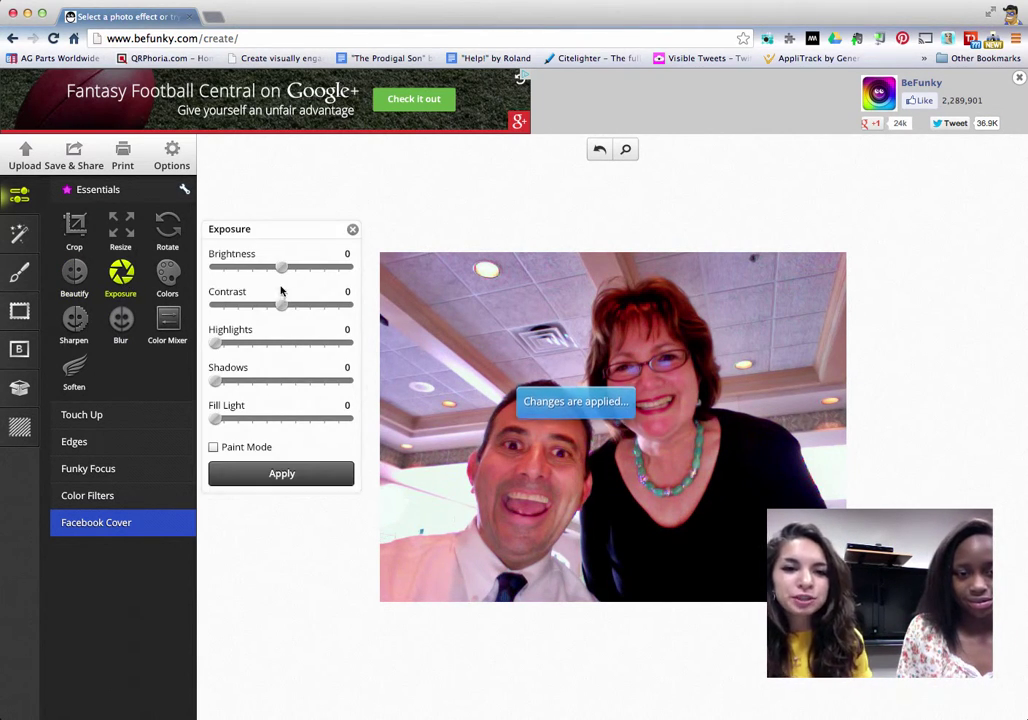
mouse_move(282, 268)
left_mouse_down()
mouse_move(305, 268)
mouse_move(282, 268)
left_mouse_up()
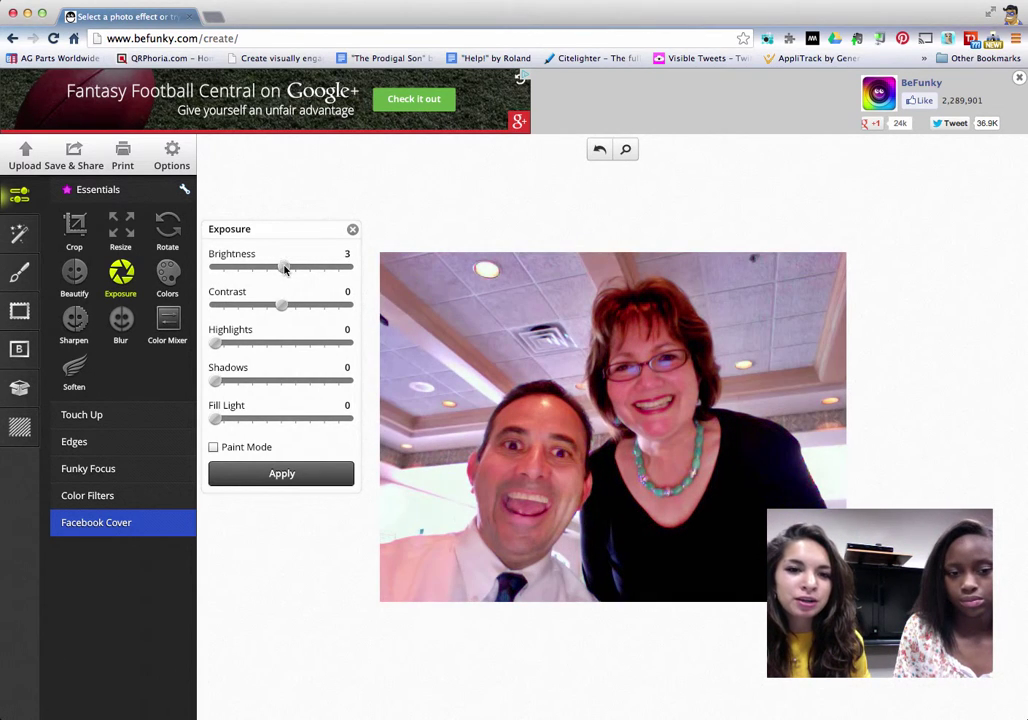
mouse_move(284, 312)
left_mouse_down()
mouse_move(255, 310)
mouse_move(316, 311)
mouse_move(285, 310)
left_mouse_up()
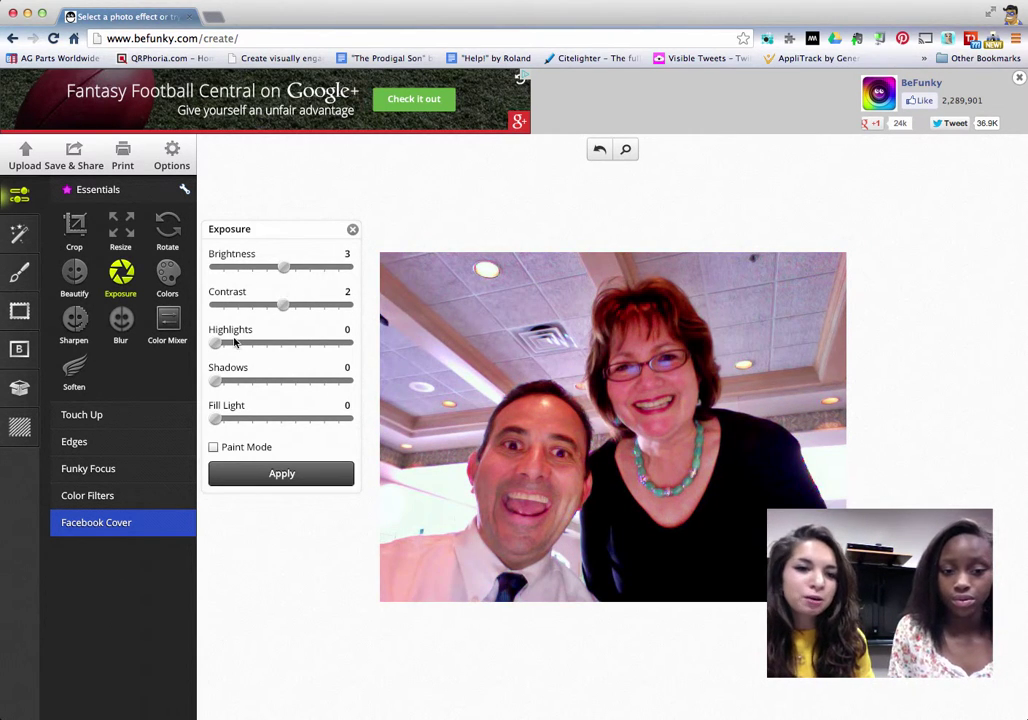
left_click_drag(219, 344, 210, 420)
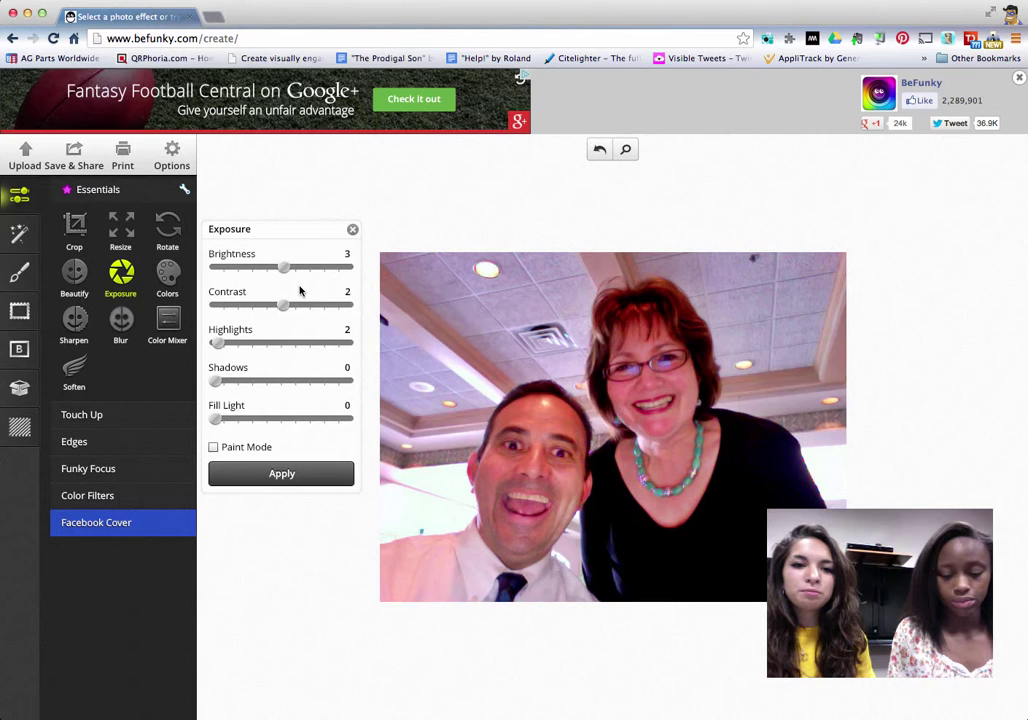
left_click(352, 229)
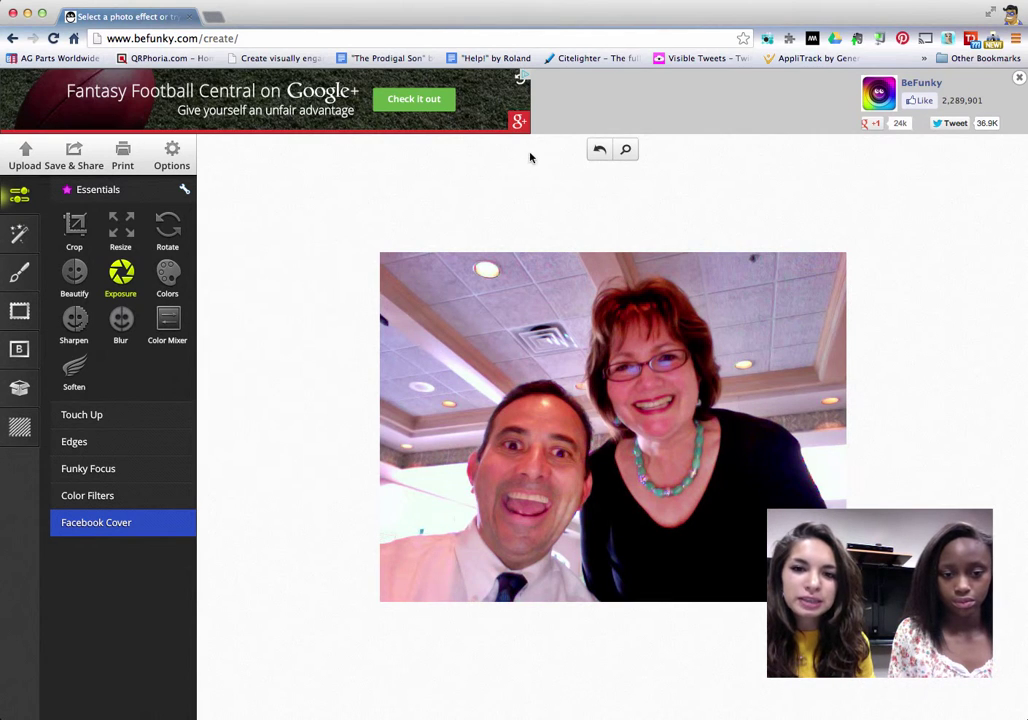
Try the Colors adjustment with the photo's temperature at -50 and 50, and return the temperature to 0
left_click(599, 150)
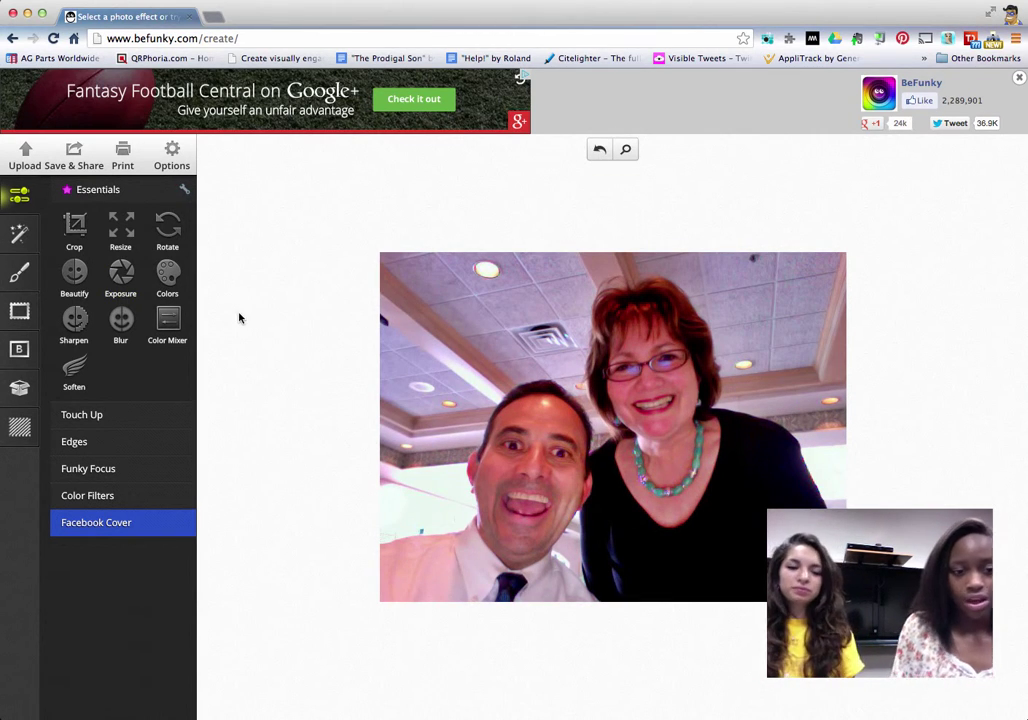
left_click(170, 280)
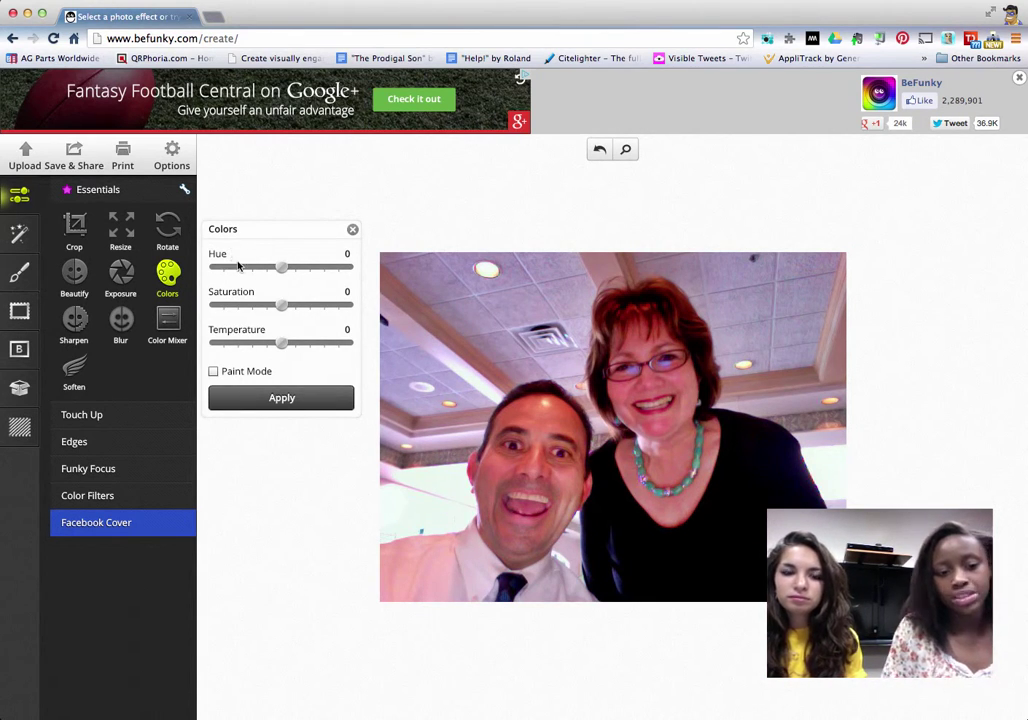
left_click_drag(281, 343, 197, 344)
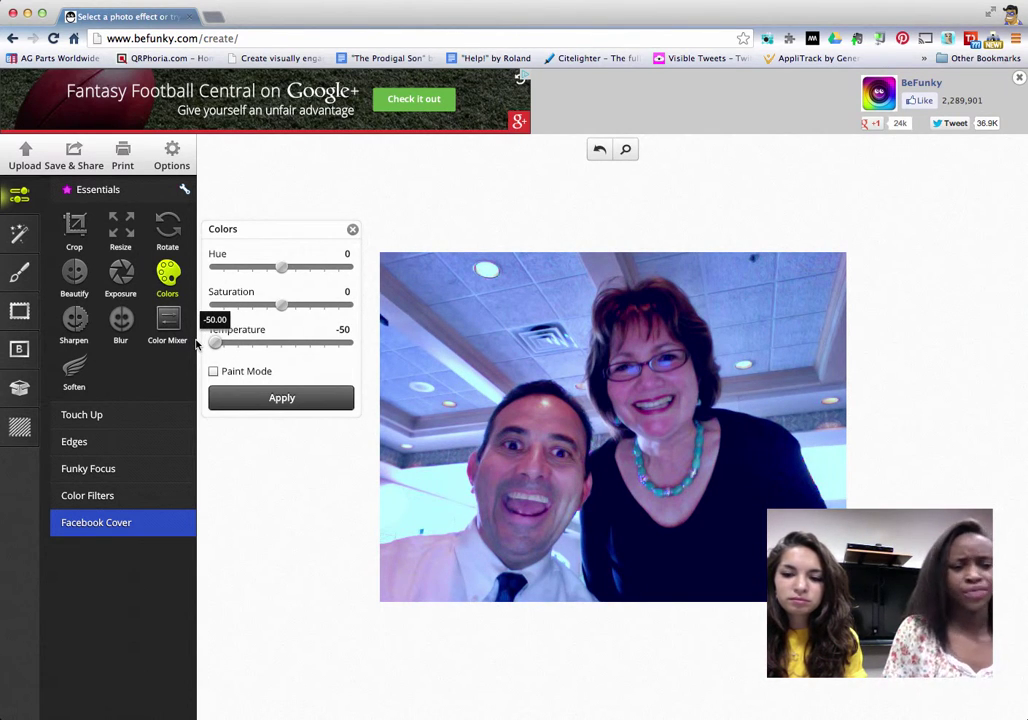
left_click_drag(197, 344, 372, 368)
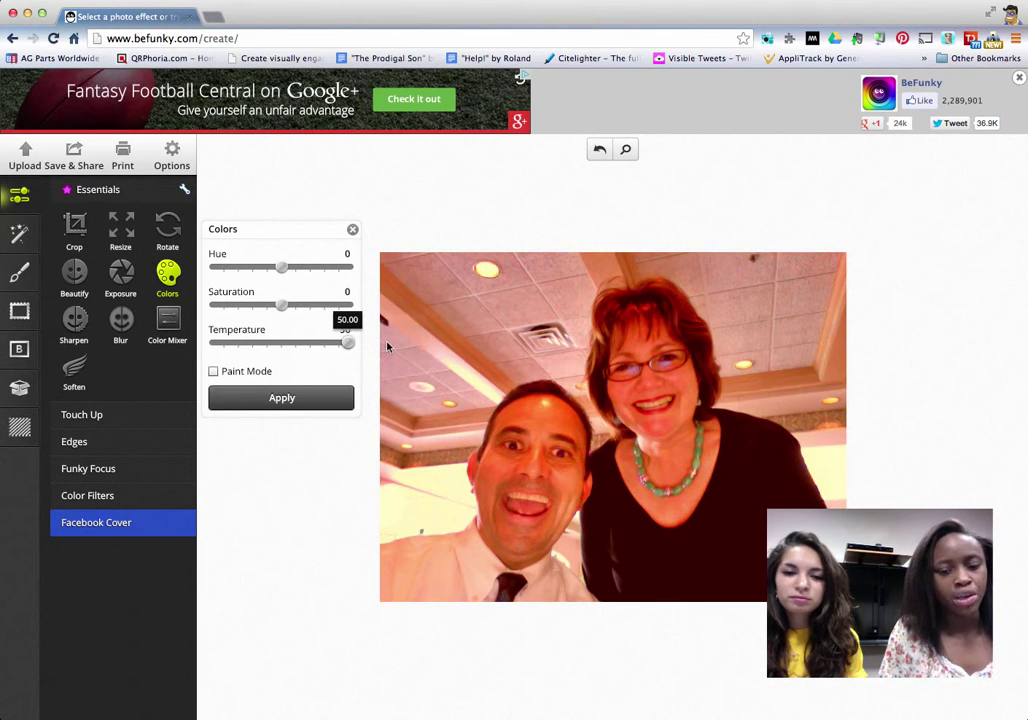
left_click_drag(347, 343, 285, 359)
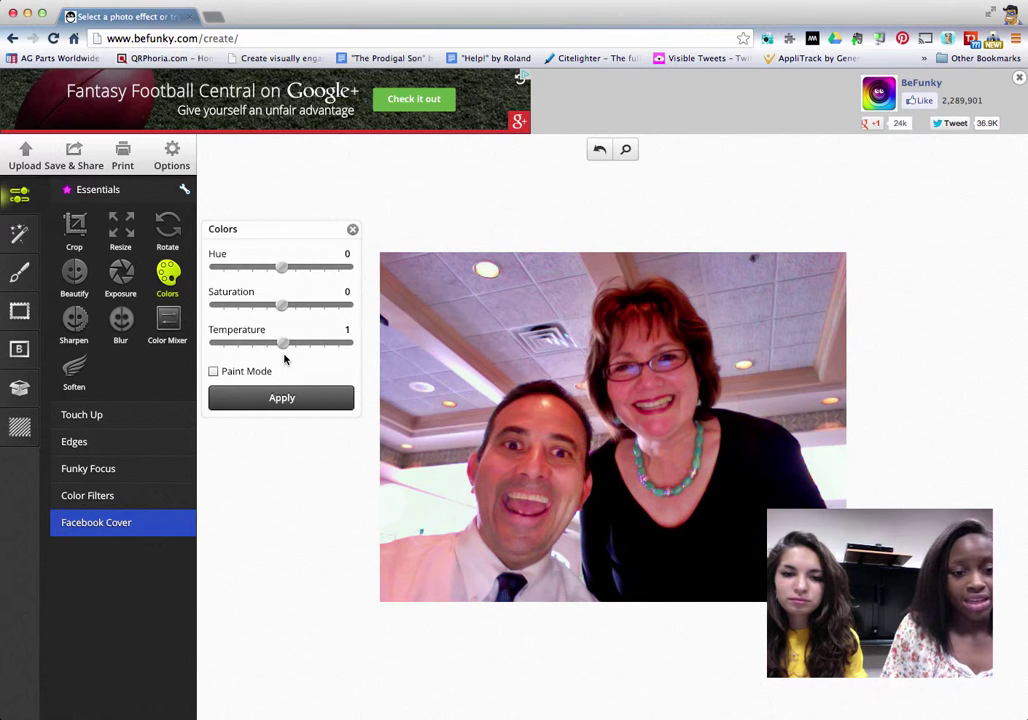
mouse_move(285, 349)
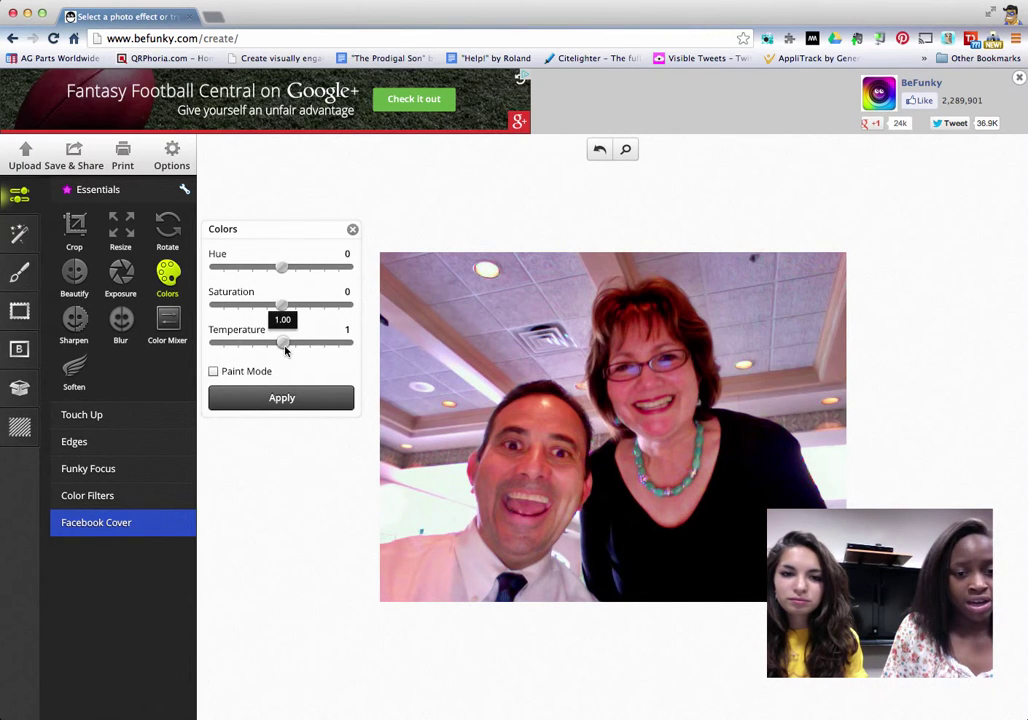
left_click_drag(285, 343, 284, 347)
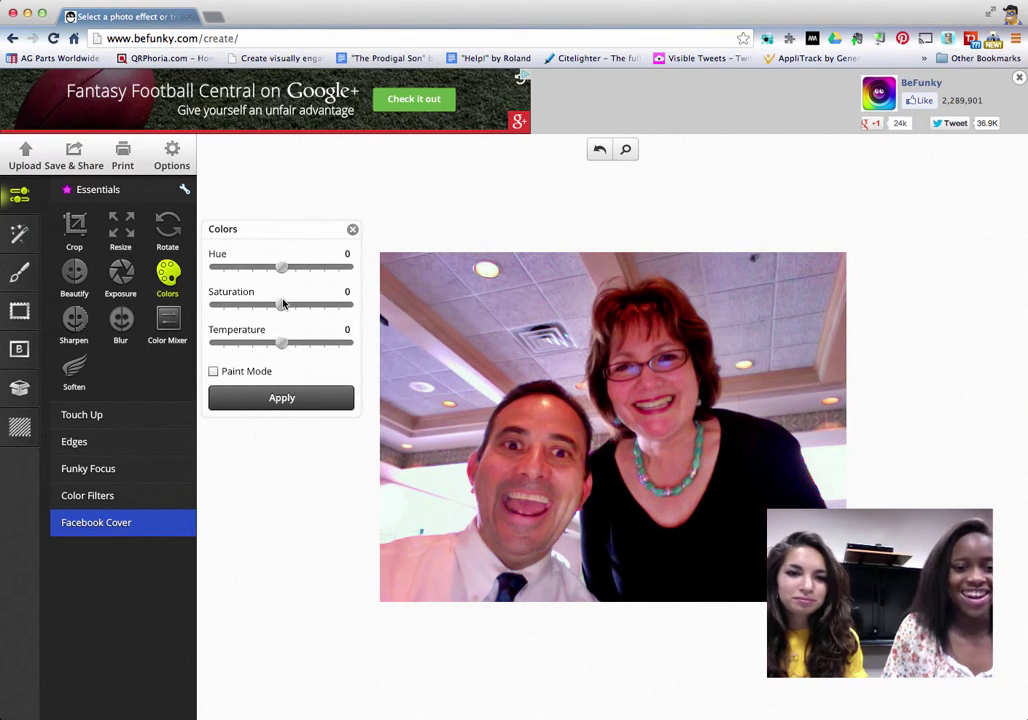
Preview the photo's saturation at 100 and -100, and reset the saturation to 0
left_click_drag(284, 303, 385, 330)
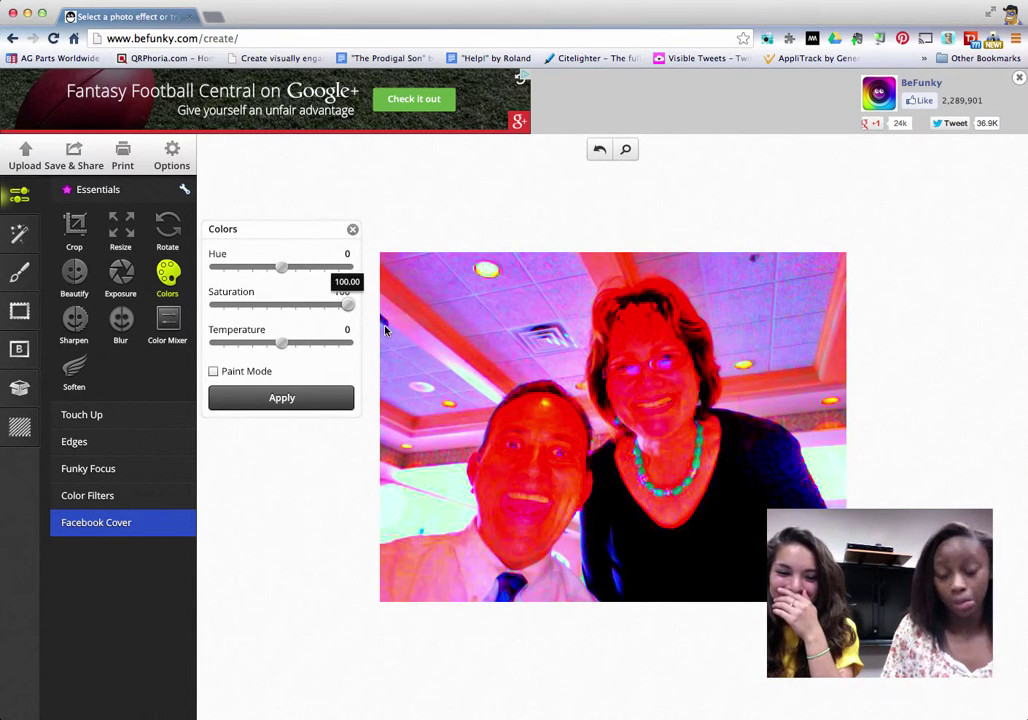
left_click_drag(385, 330, 372, 321)
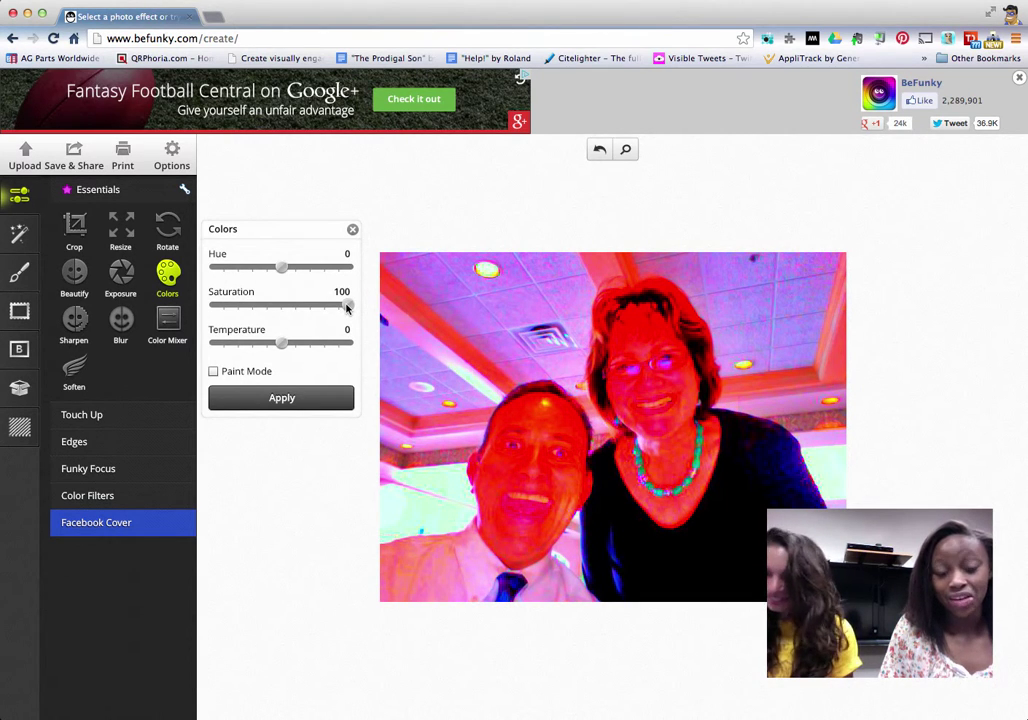
left_click_drag(346, 308, 198, 310)
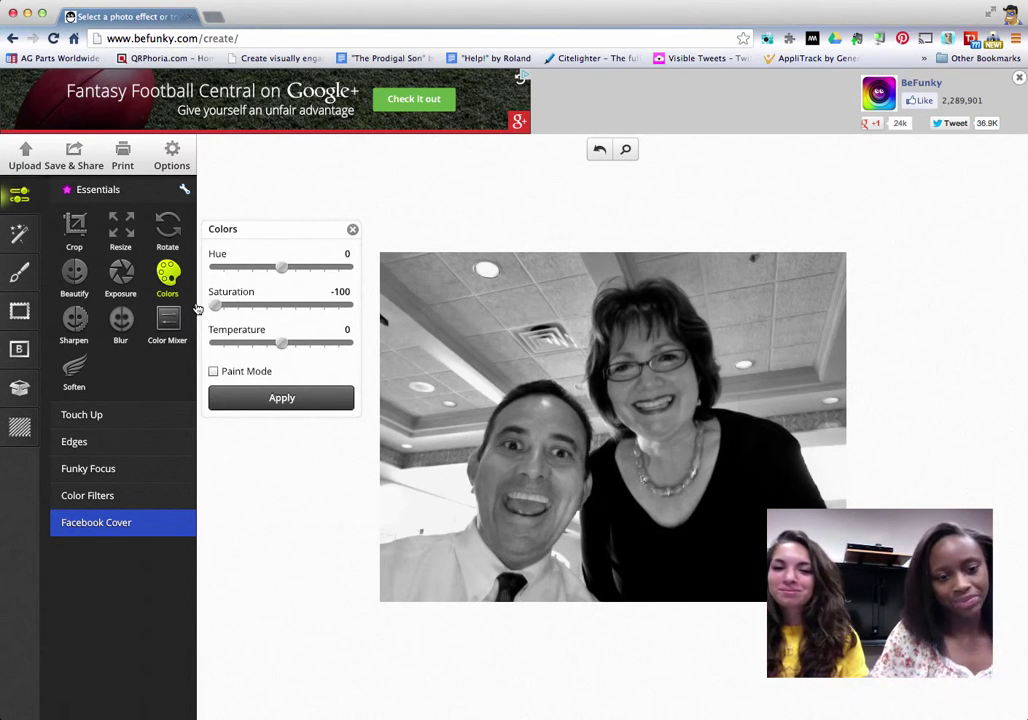
left_click_drag(213, 310, 280, 314)
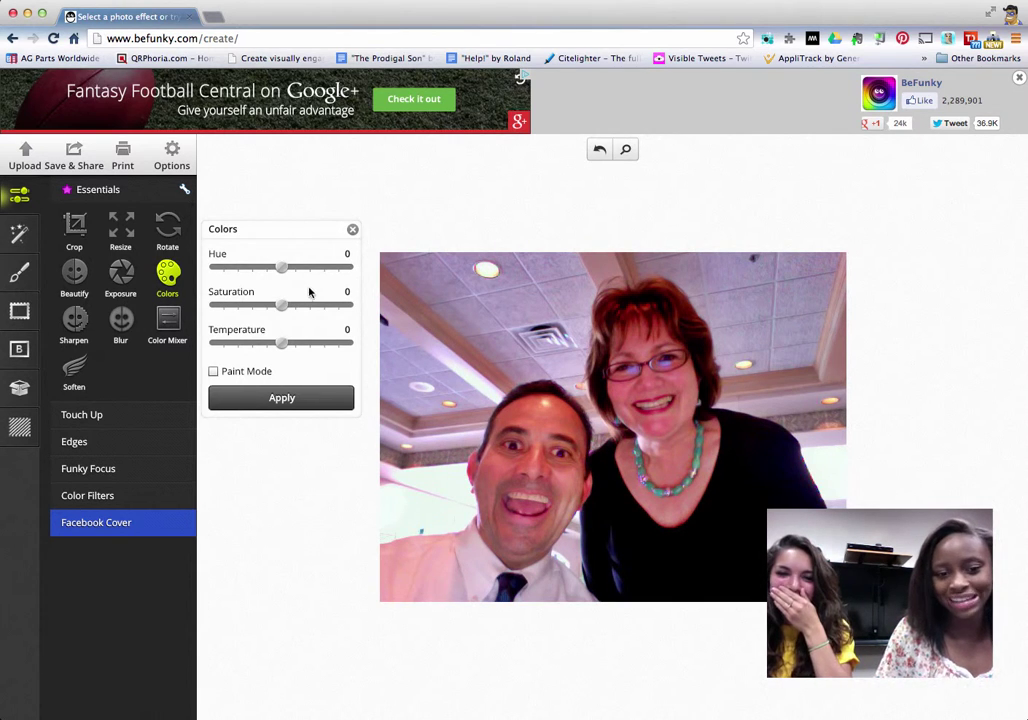
Preview the photo with the hue shifted to 180, and reset the hue to 0
right_click(284, 267)
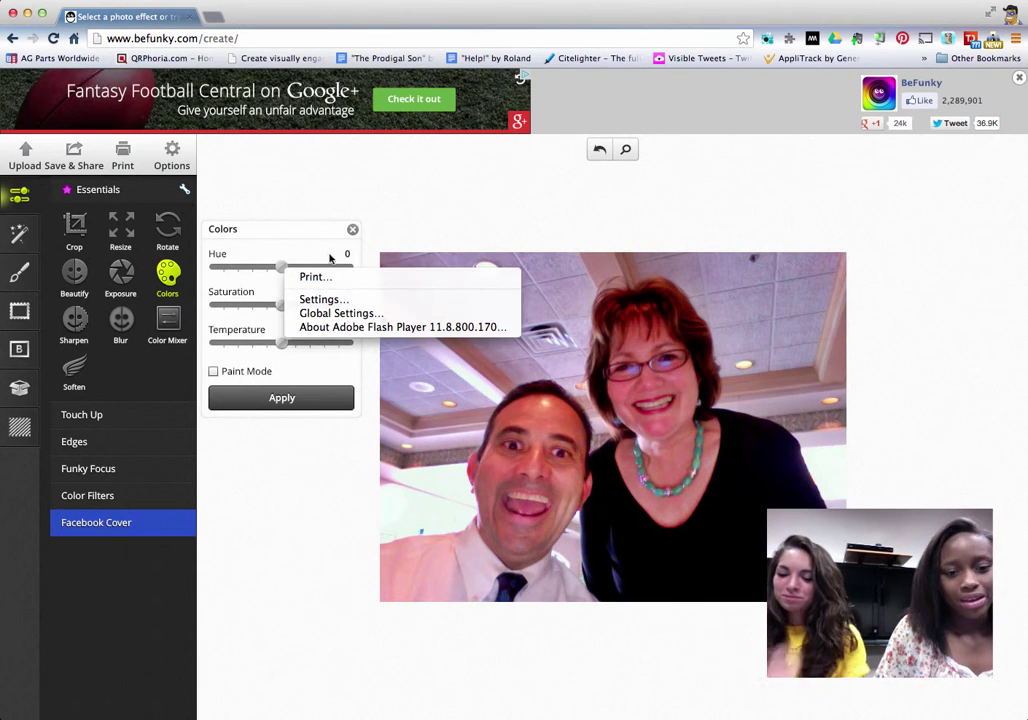
left_click(322, 250)
left_click_drag(282, 267, 356, 281)
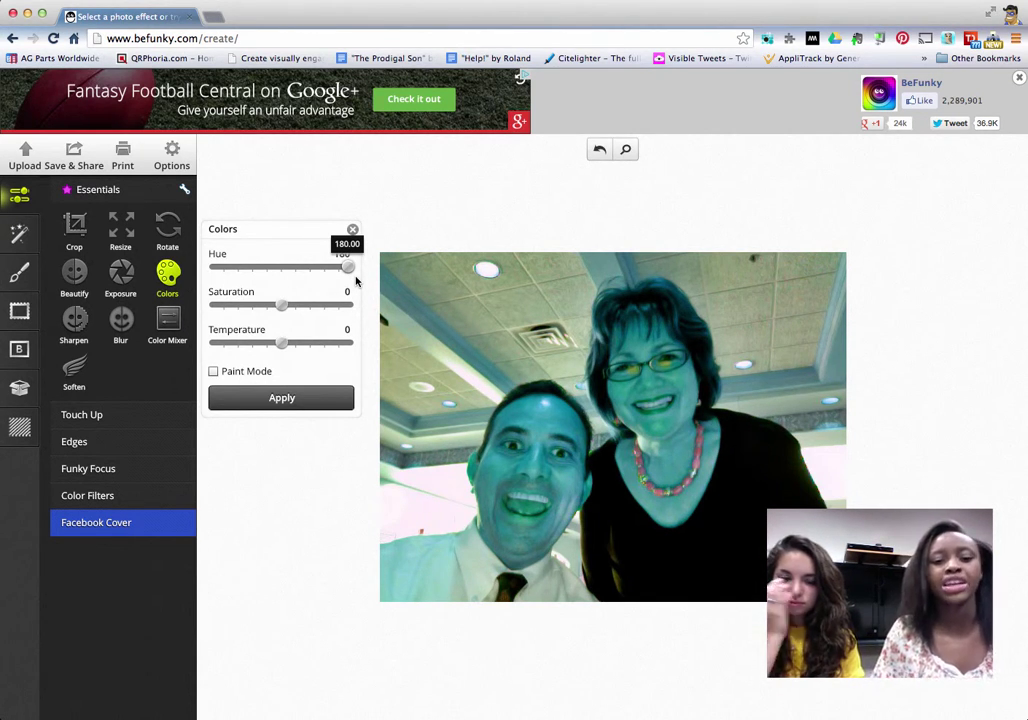
left_click_drag(356, 281, 277, 267)
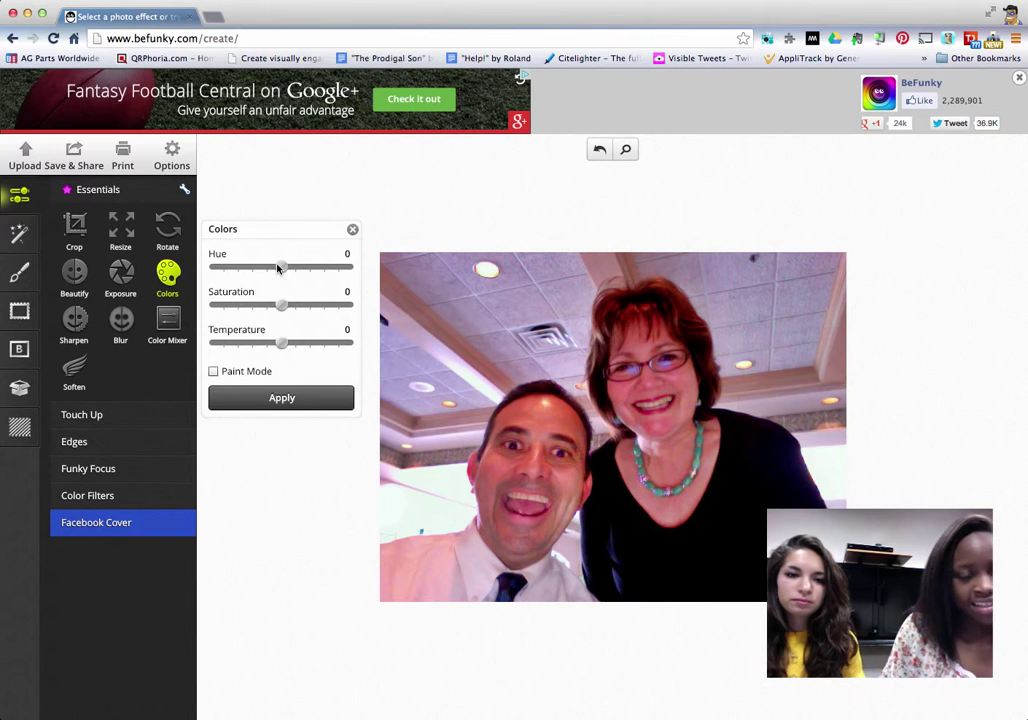
Preview basic sharpening at amounts 100, 50 and 24, and close the Sharpen settings without applying
left_click(75, 324)
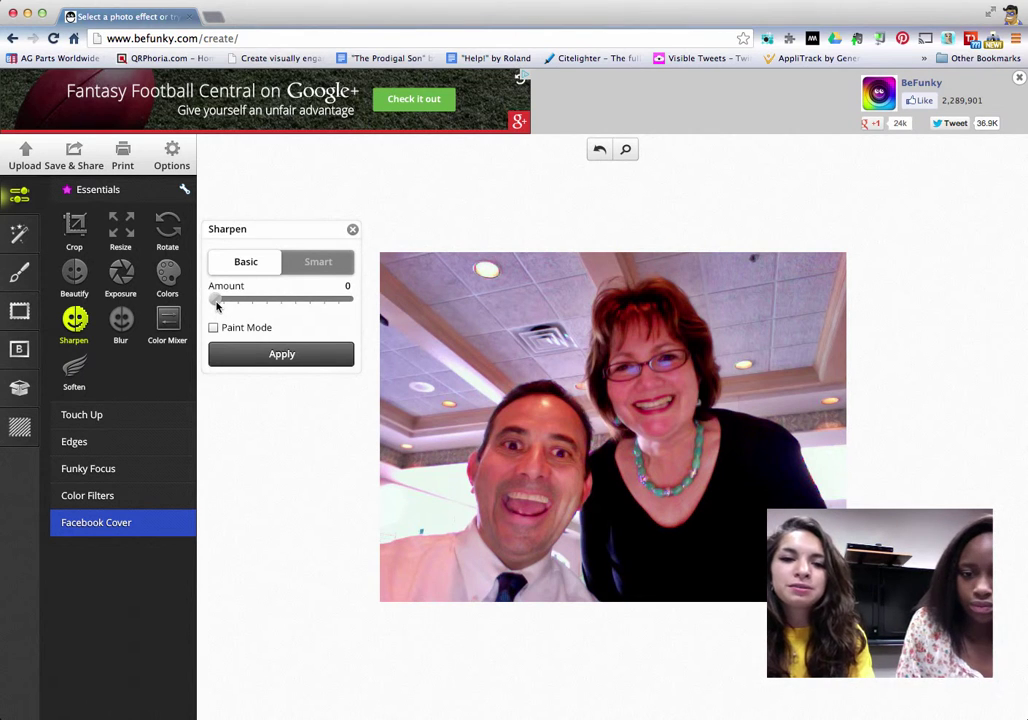
left_click_drag(217, 306, 365, 311)
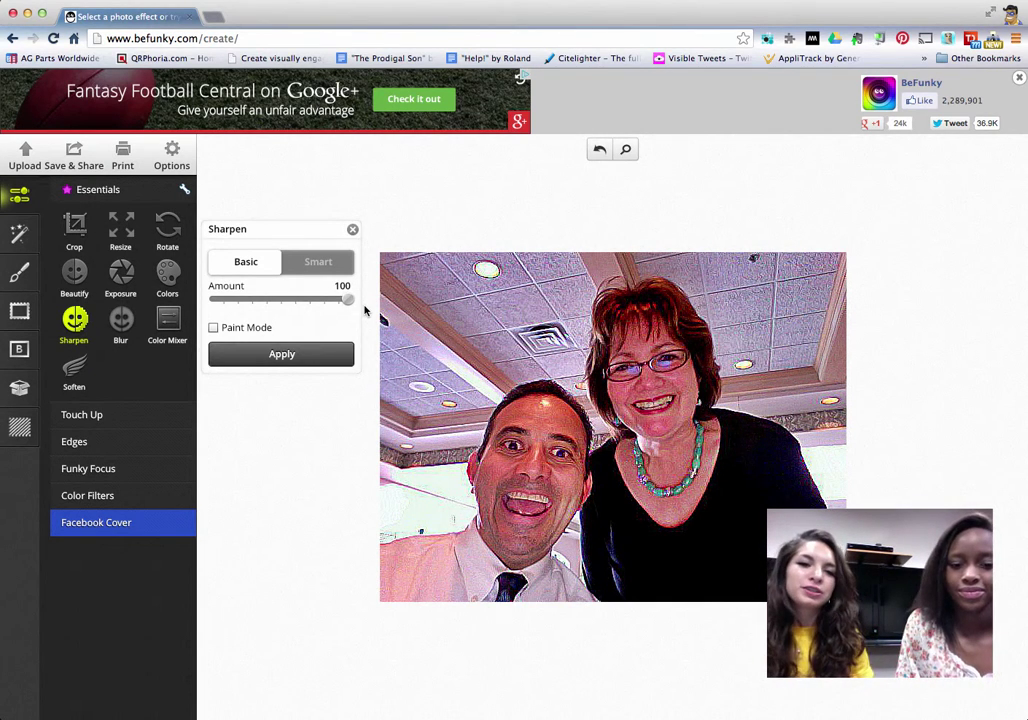
left_click_drag(348, 300, 281, 307)
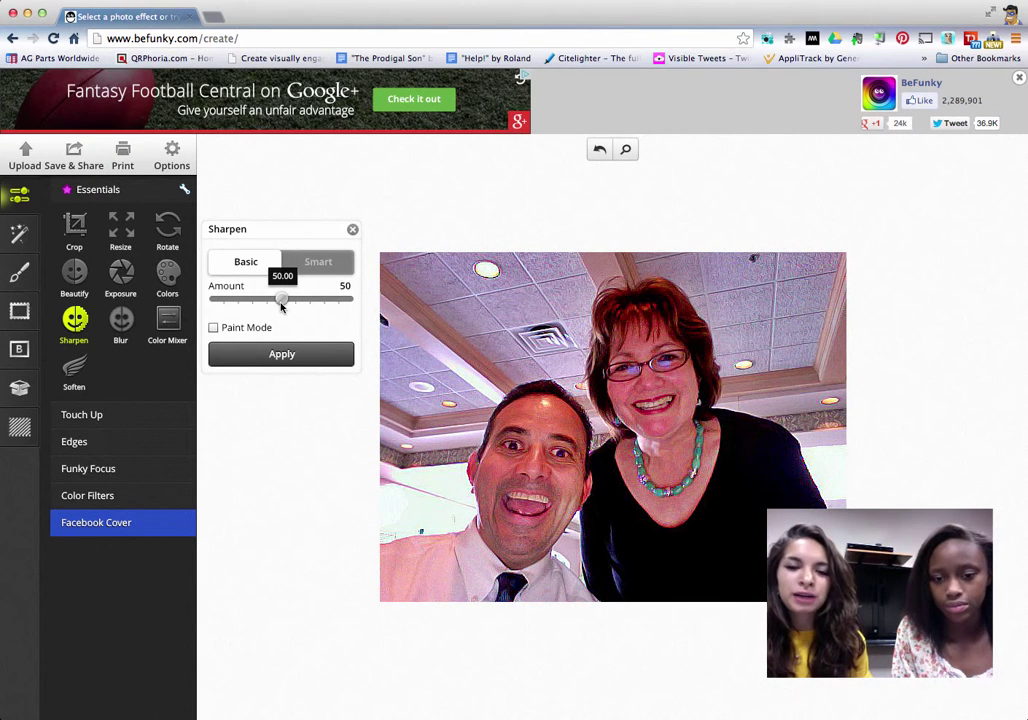
left_click_drag(281, 307, 248, 302)
right_click(355, 231)
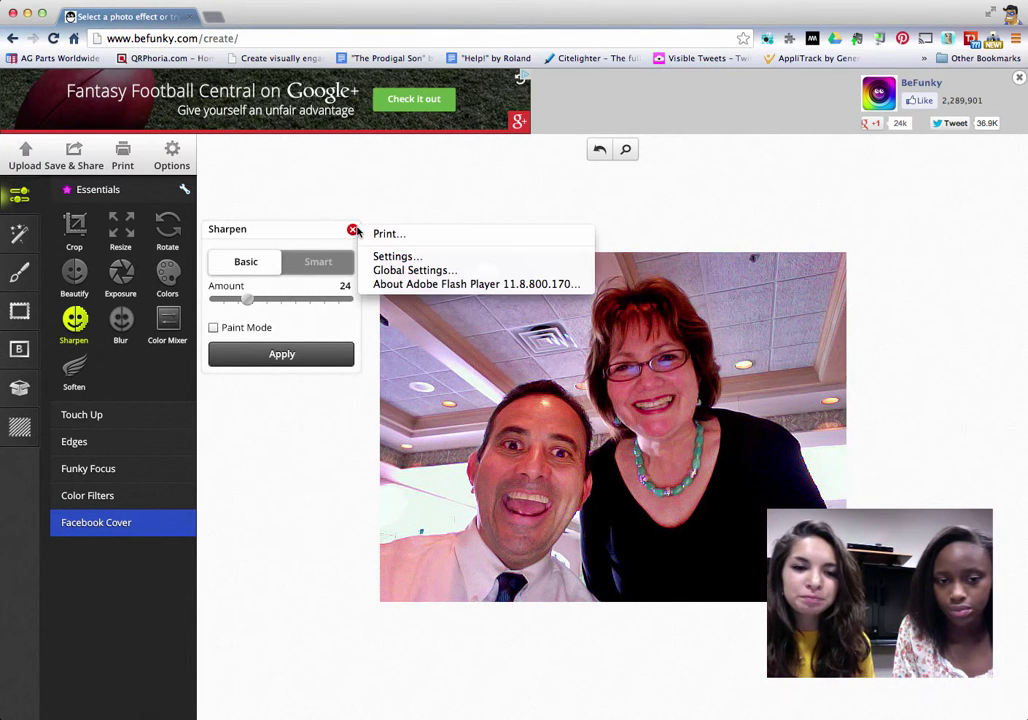
left_click(335, 218)
right_click(357, 232)
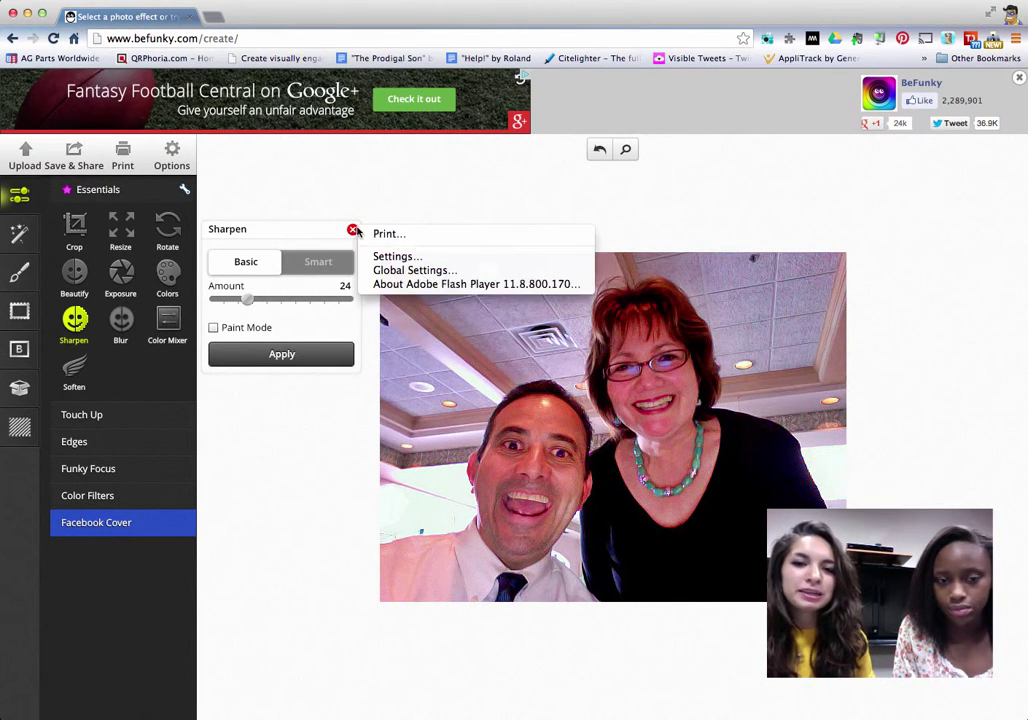
left_click(344, 231)
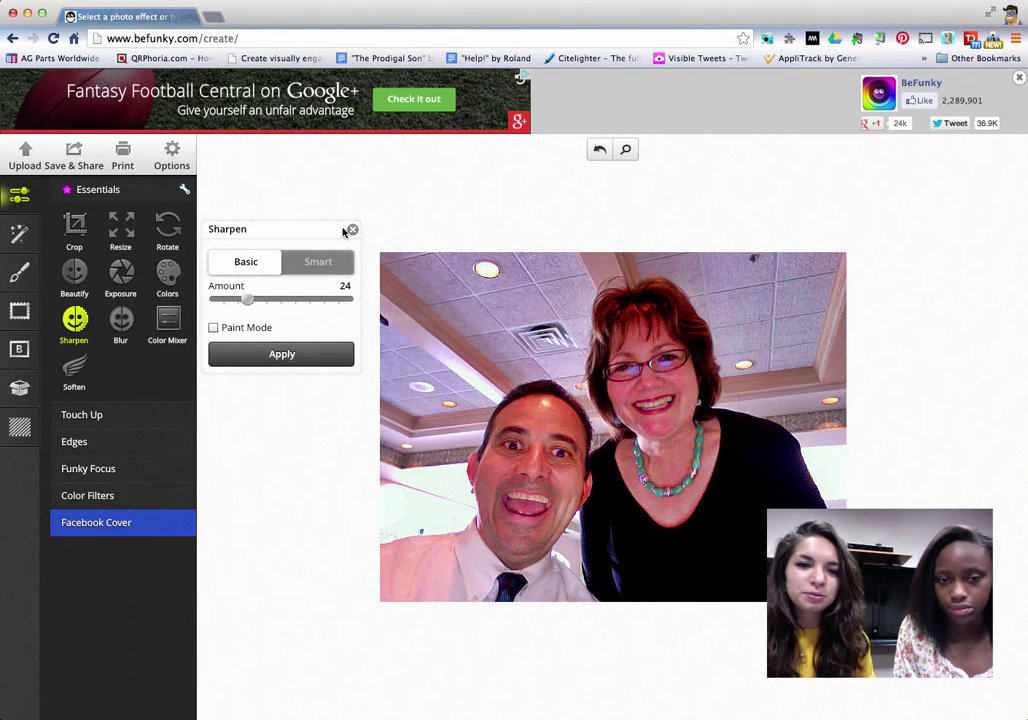
left_click(352, 231)
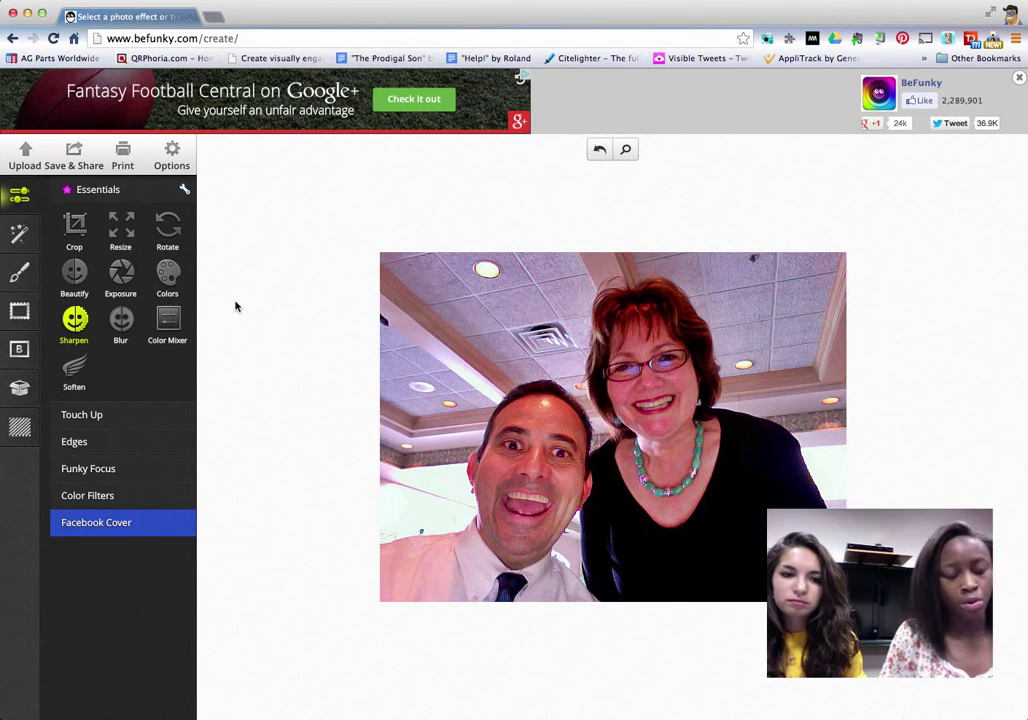
Preview the default Blur effect on the photo, and reduce the blur amount to 0
left_click(121, 319)
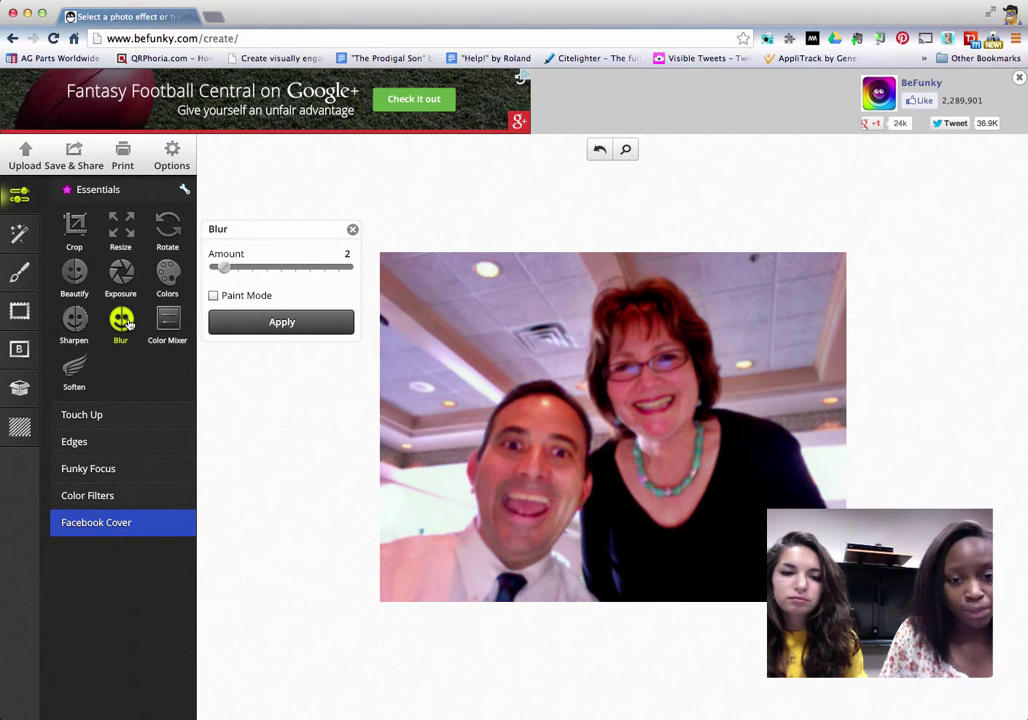
mouse_move(224, 268)
left_mouse_down()
mouse_move(368, 285)
mouse_move(346, 268)
mouse_move(210, 272)
left_mouse_up()
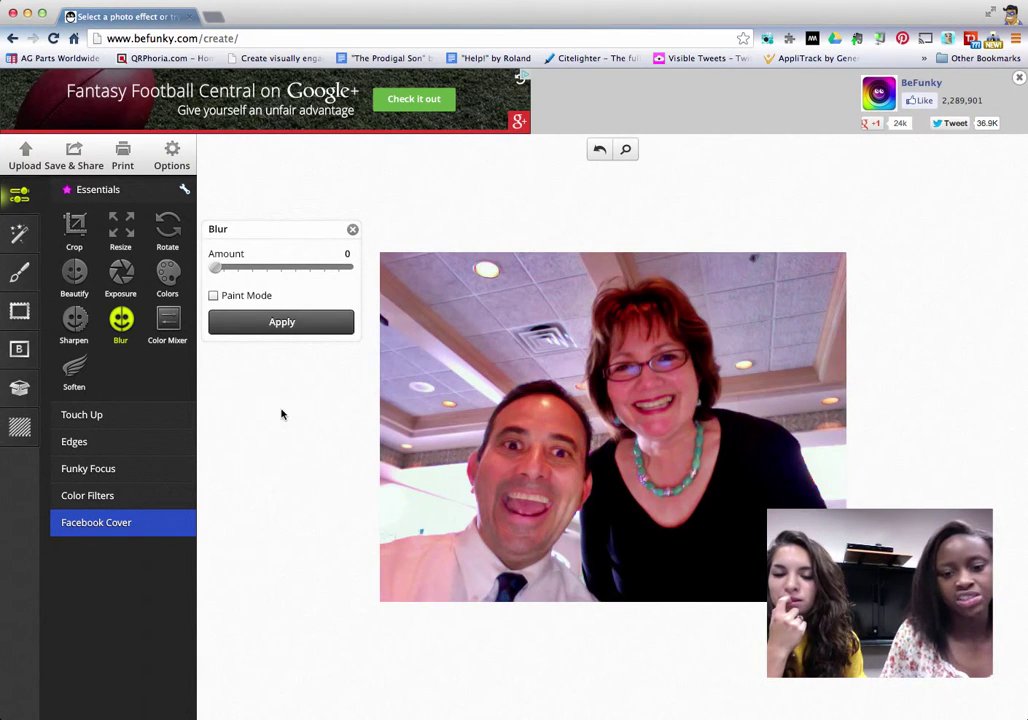
Try the Color Mixer's color channel adjustments on the photo, and return red, green and blue to 0
left_click(168, 322)
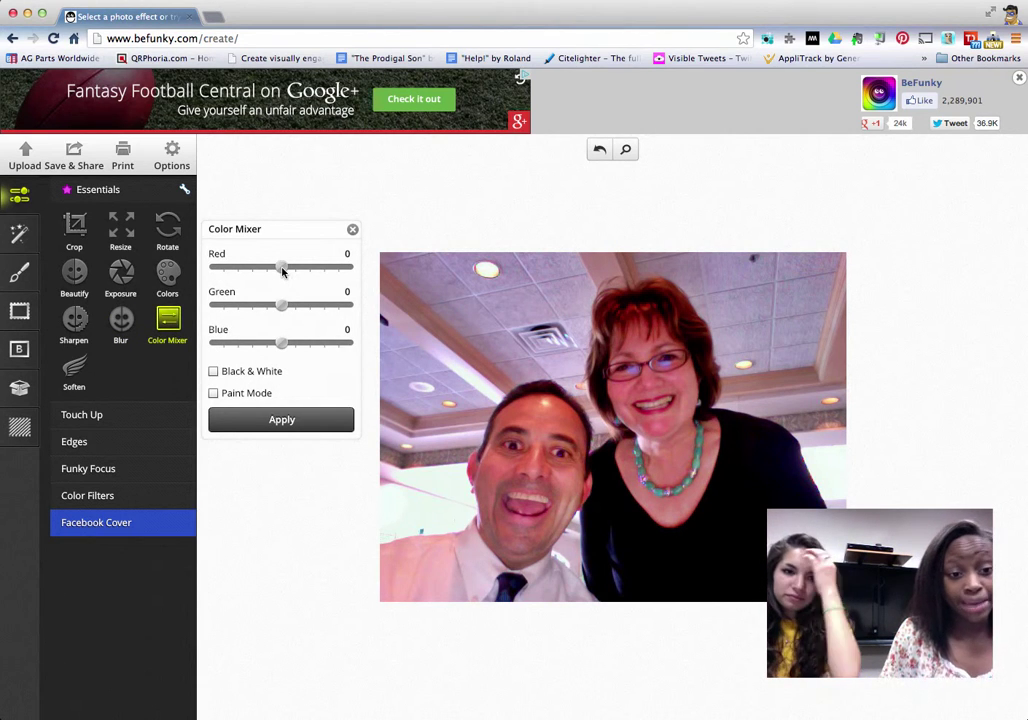
left_click_drag(282, 270, 287, 351)
left_click_drag(285, 305, 284, 348)
left_click_drag(286, 272, 282, 272)
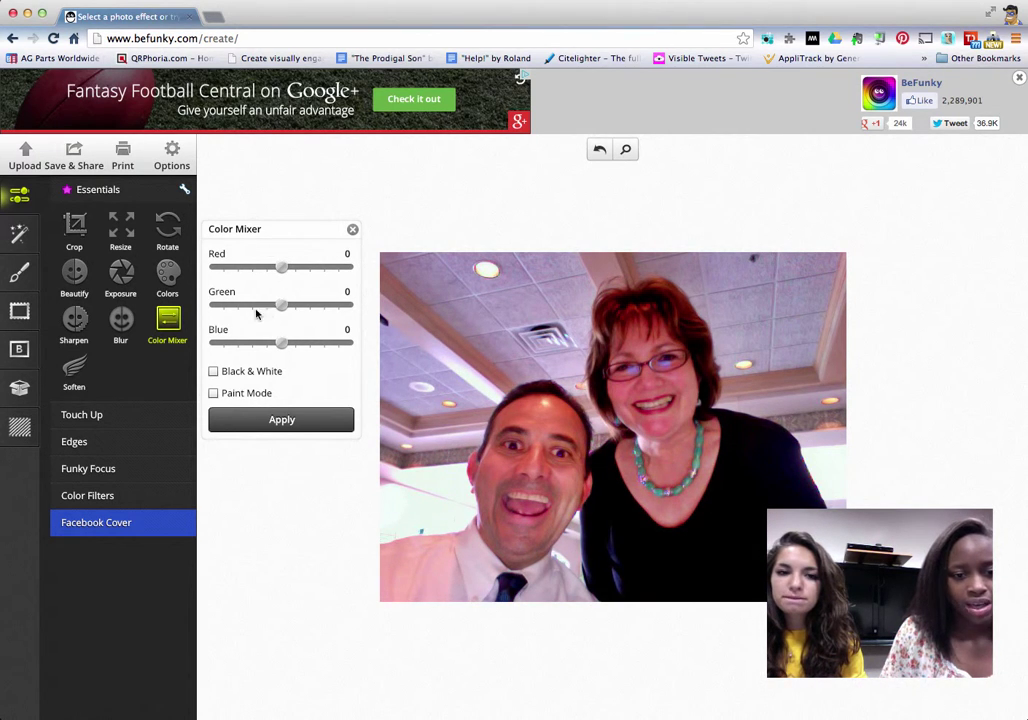
Try the Color Mixer's Black & White and Paint Mode options, and disable both again
left_click(213, 371)
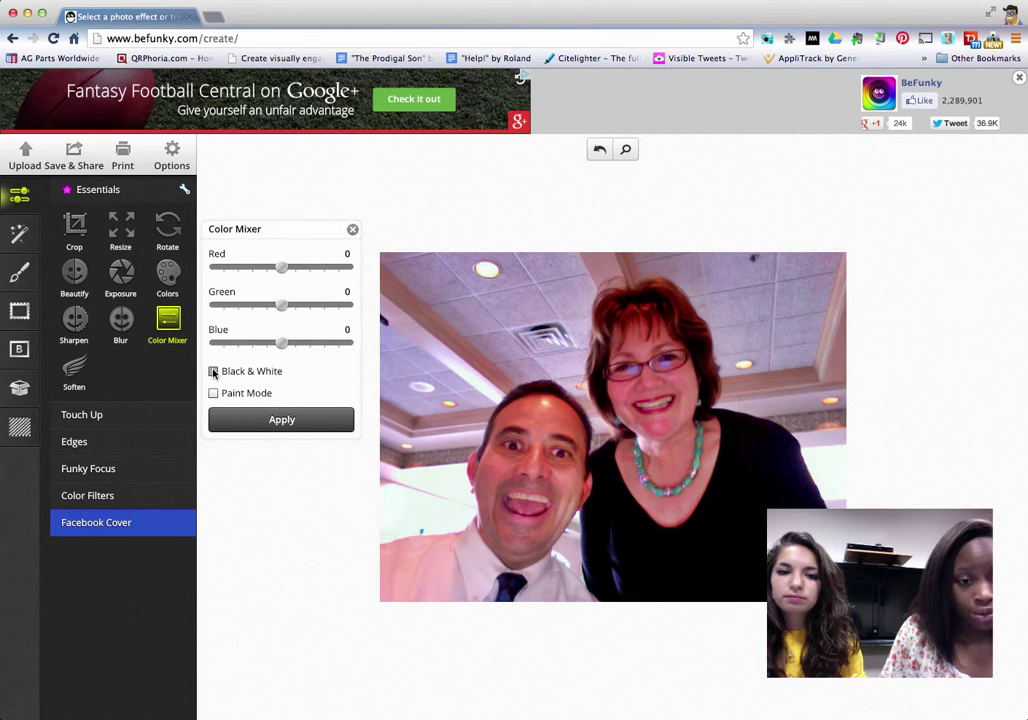
left_click(213, 371)
left_click(214, 393)
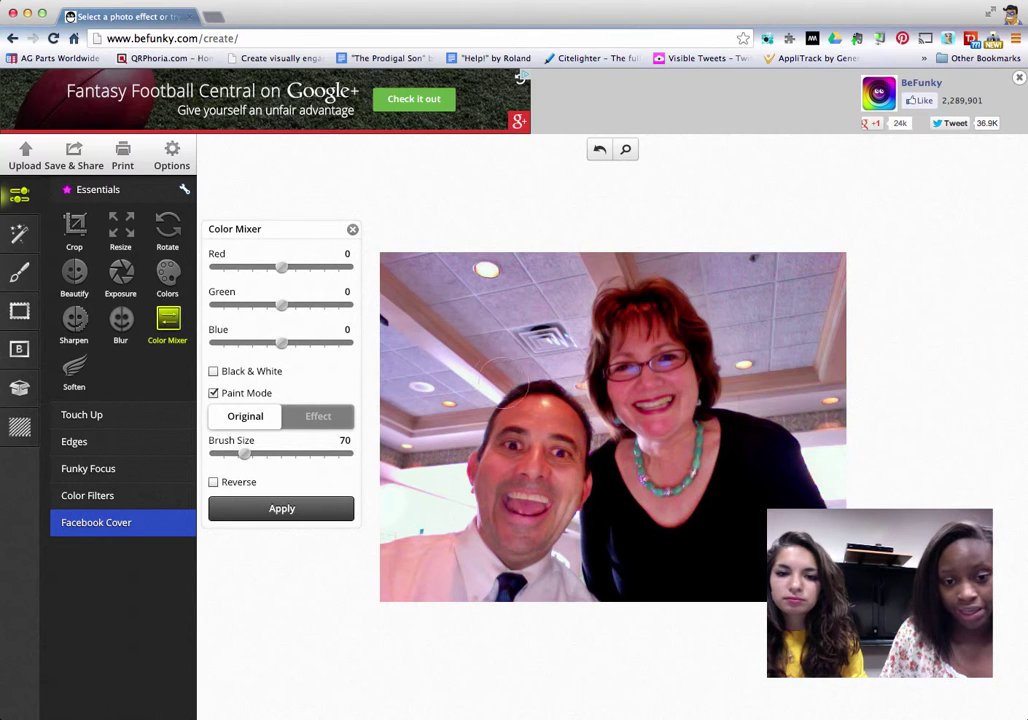
left_click(213, 393)
Preview the Soften effect with softness 51 and lightness 3, and revert the photo to its original version
left_click(74, 370)
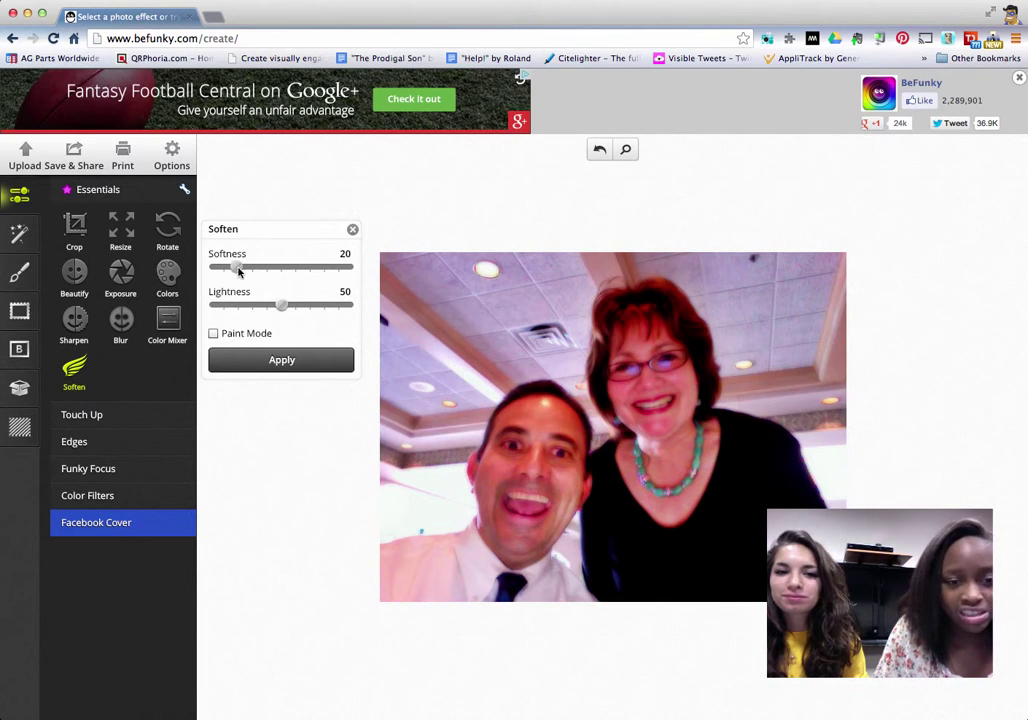
left_click_drag(238, 271, 220, 314)
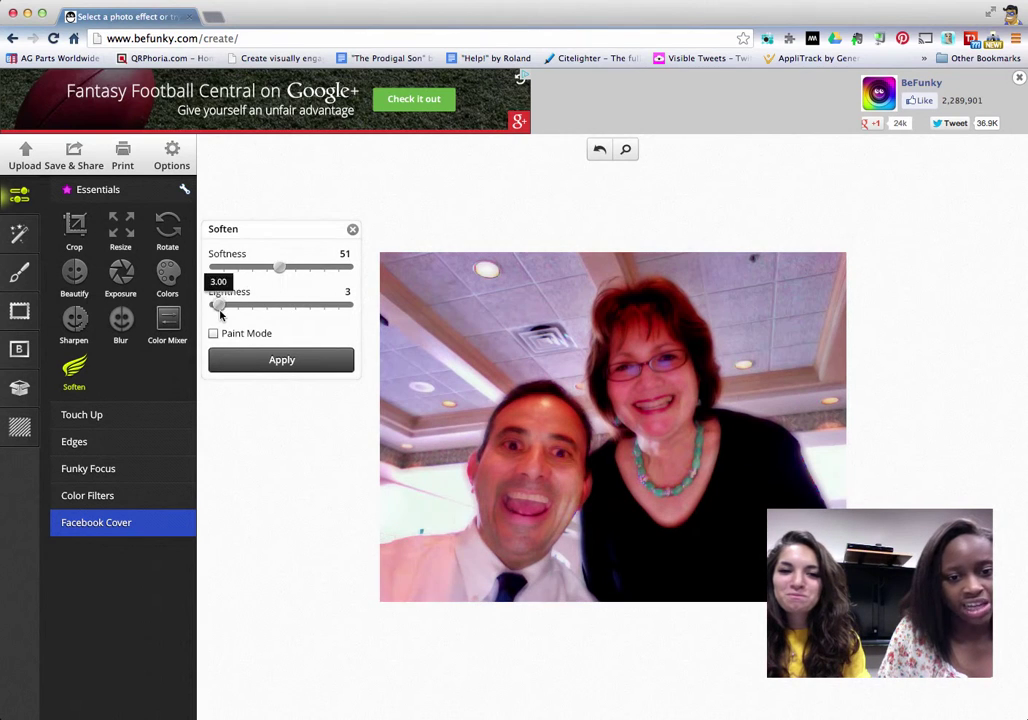
mouse_move(602, 152)
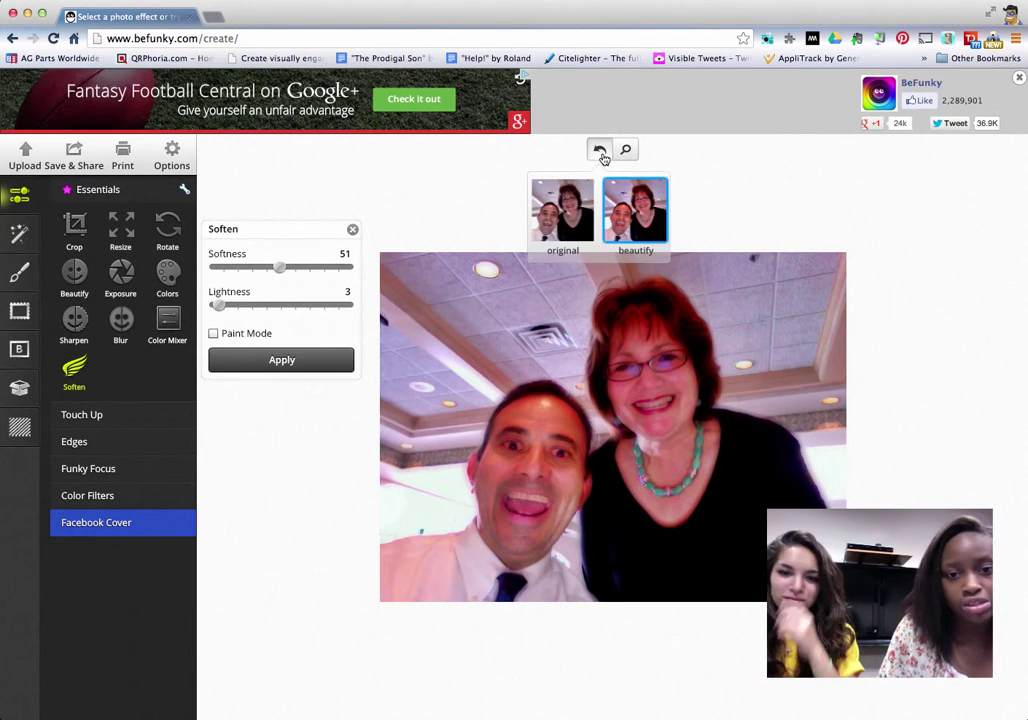
left_click(576, 207)
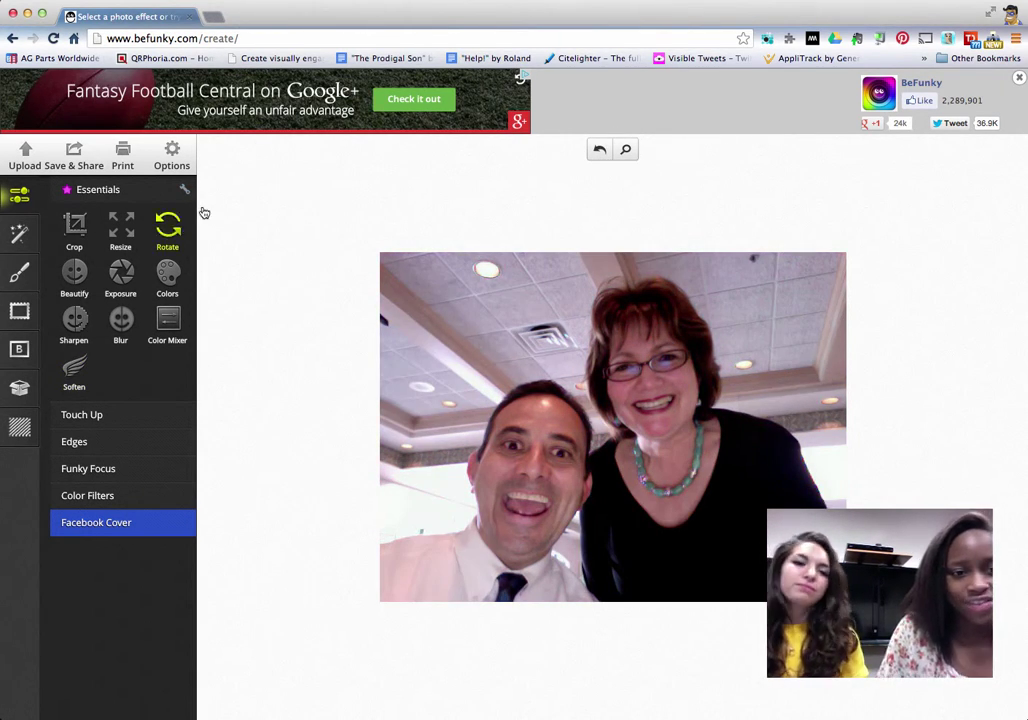
Preview the VintageColors 1 and Instant 2 featured effects on the photo, and restore its original version
left_click(27, 234)
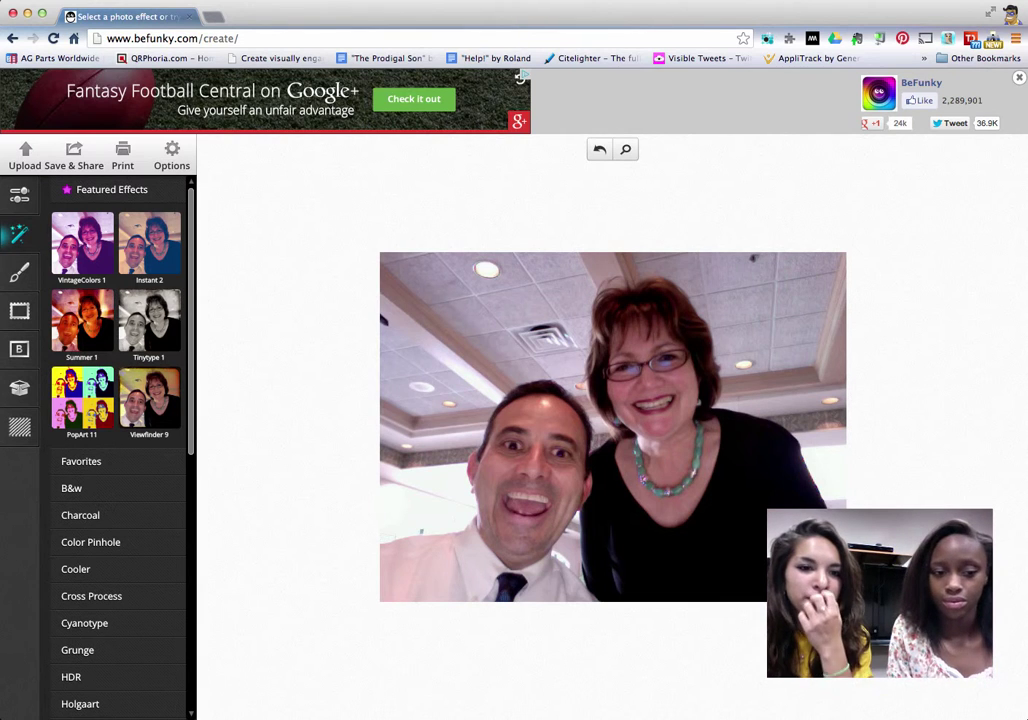
left_click(75, 240)
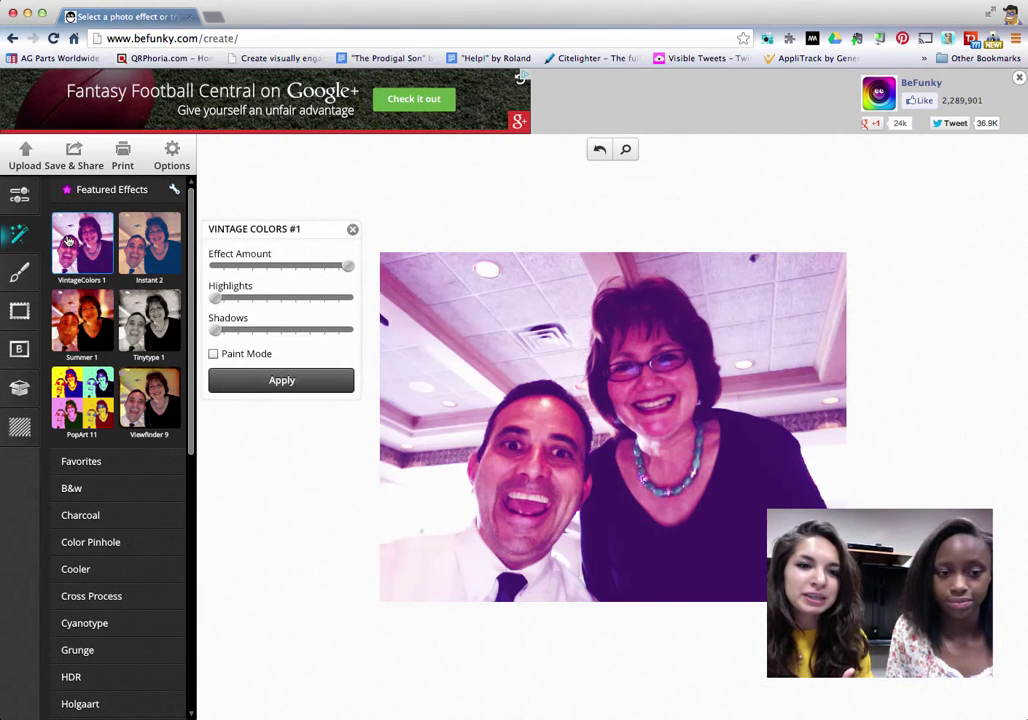
left_click(148, 243)
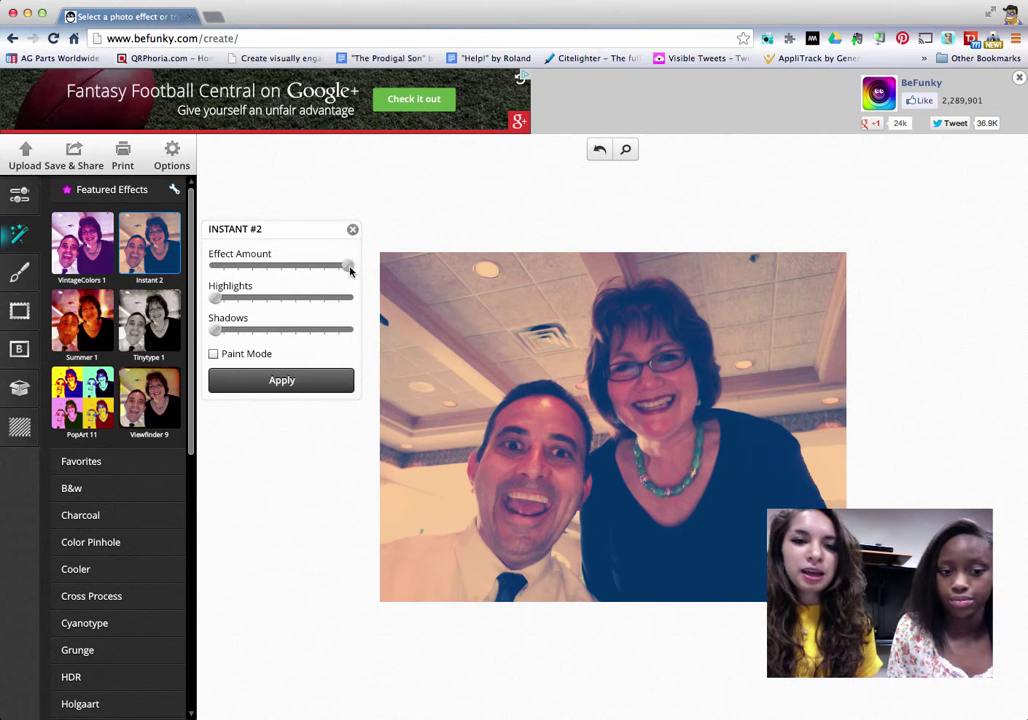
mouse_move(348, 266)
left_mouse_down()
mouse_move(271, 266)
mouse_move(360, 275)
left_mouse_up()
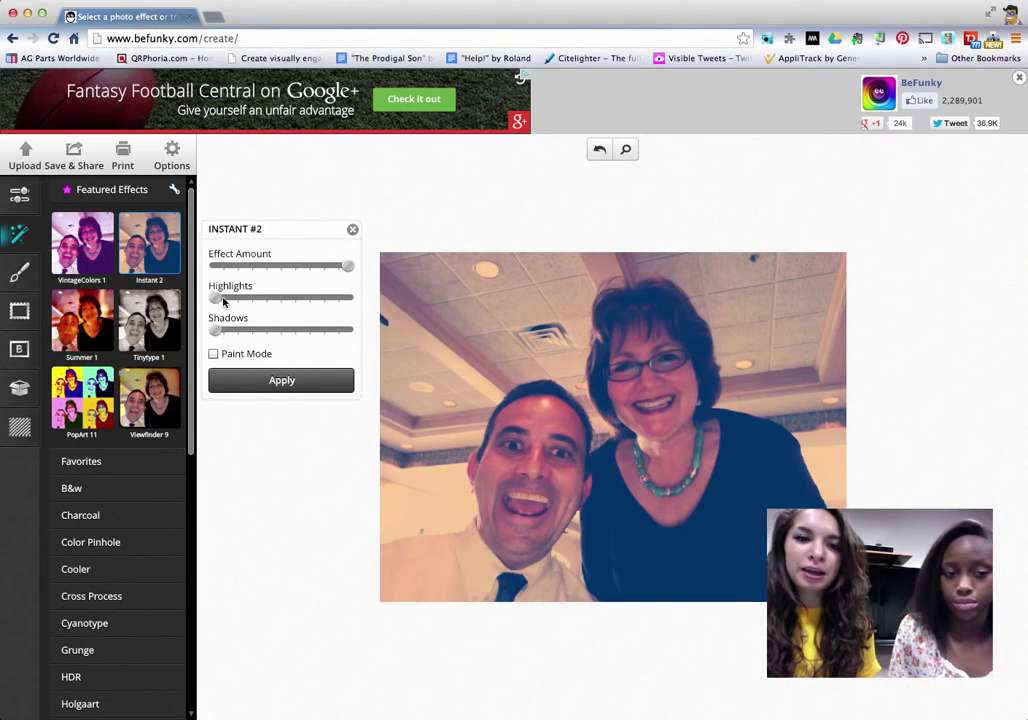
mouse_move(216, 298)
left_mouse_down()
mouse_move(280, 304)
mouse_move(215, 305)
left_mouse_up()
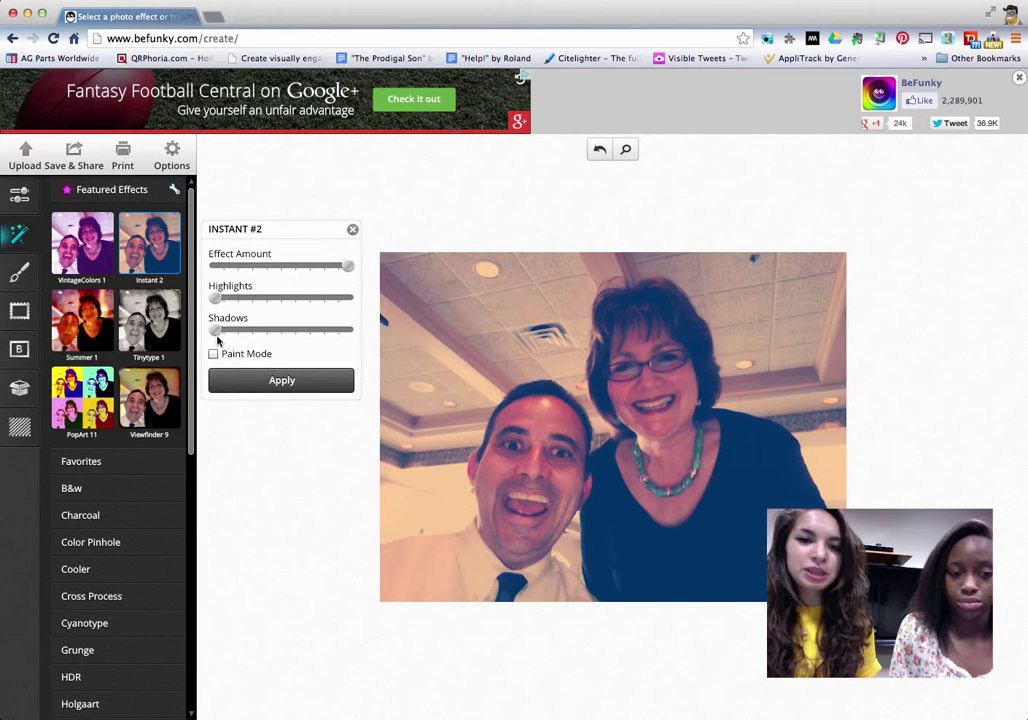
left_click_drag(223, 334, 201, 329)
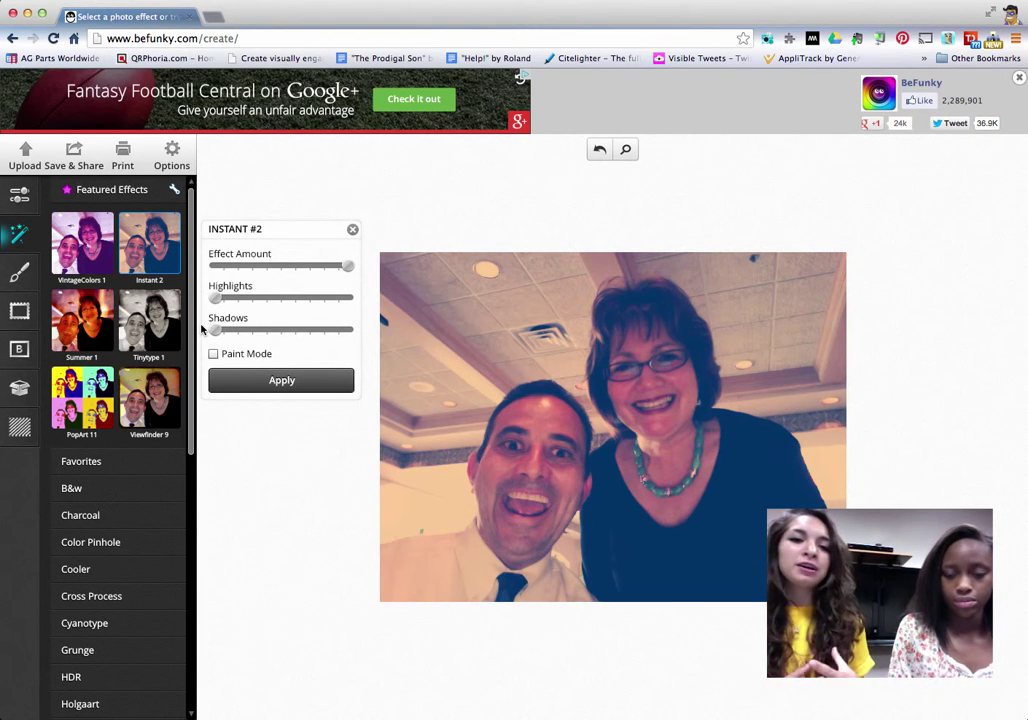
left_click(352, 229)
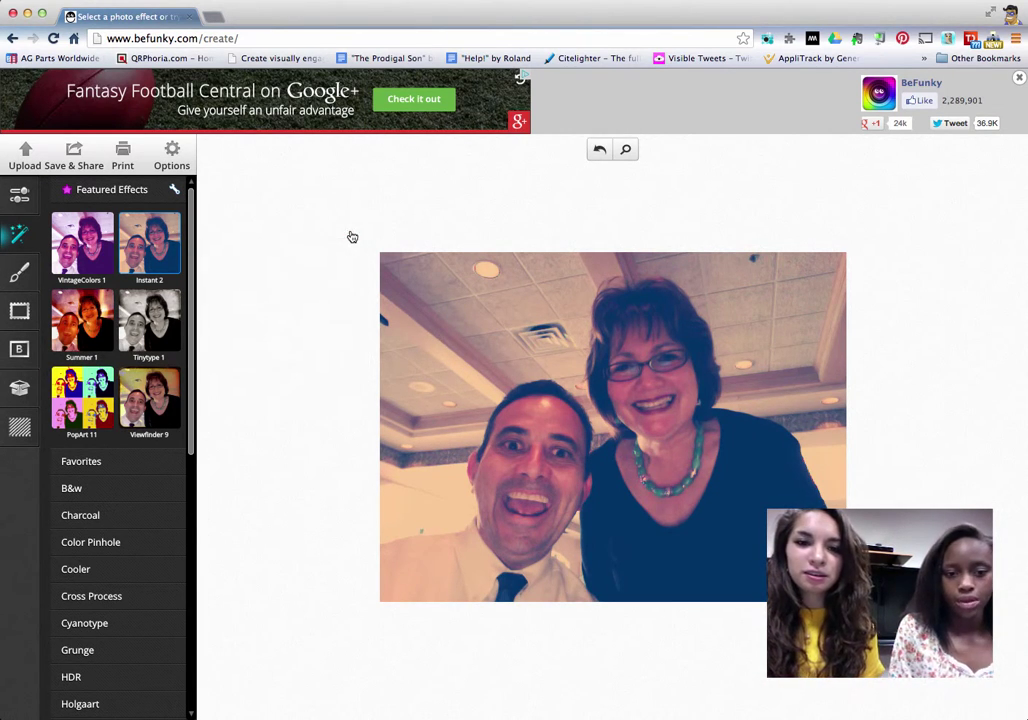
left_click(600, 150)
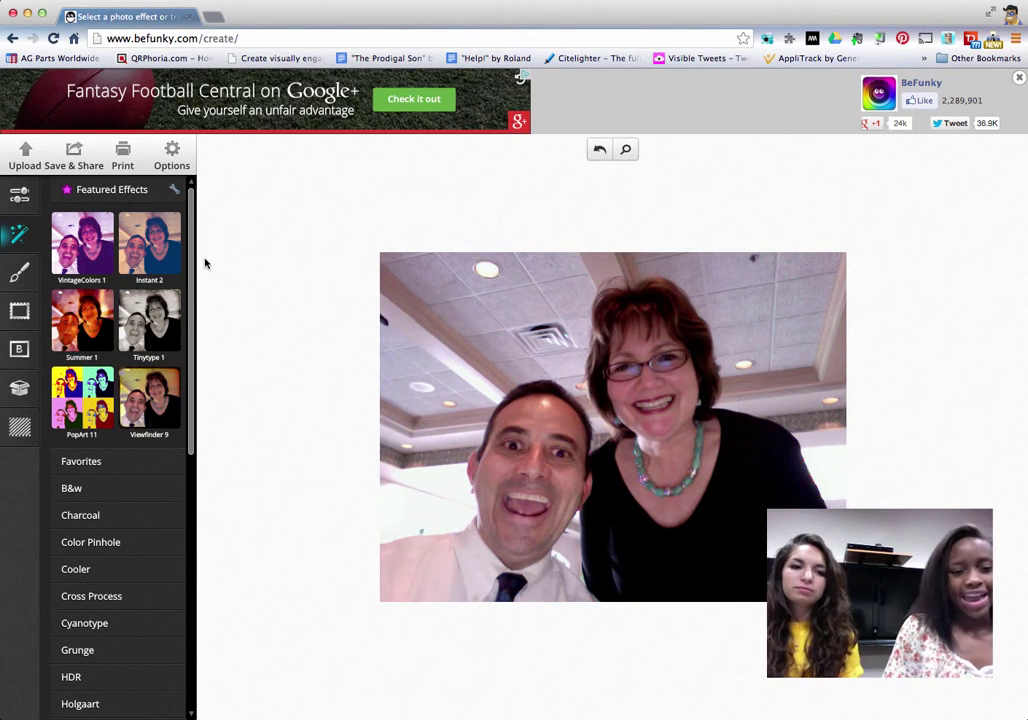
Look through the photo effect categories, including the Line Artopia effects and the Favorites
left_click_drag(193, 255, 201, 580)
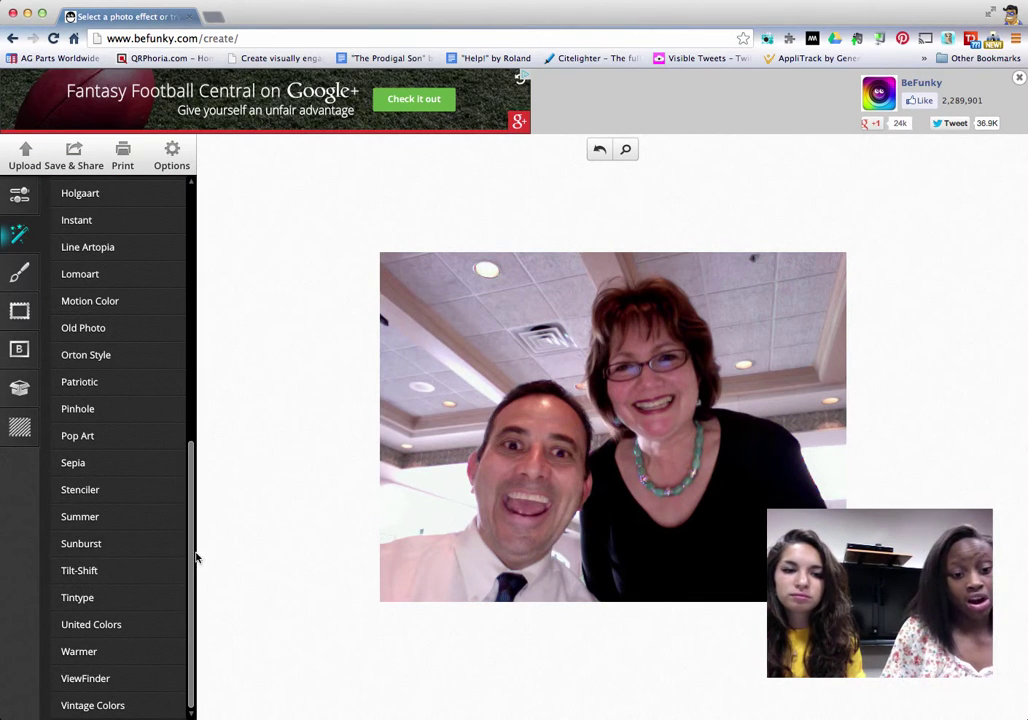
left_click_drag(195, 555, 200, 489)
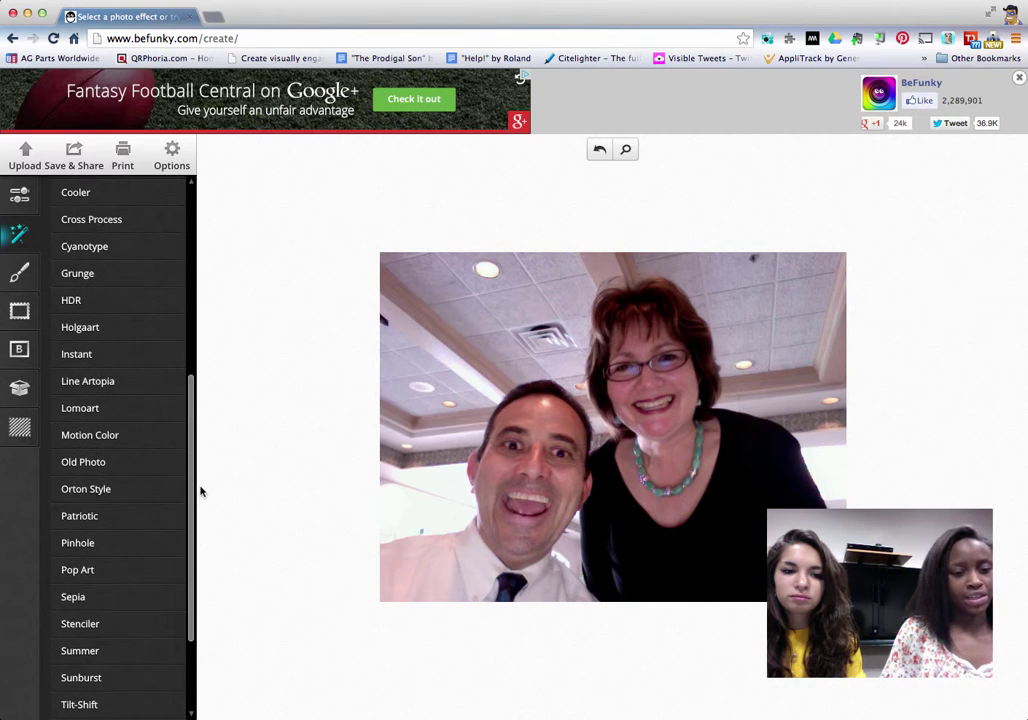
left_click(126, 390)
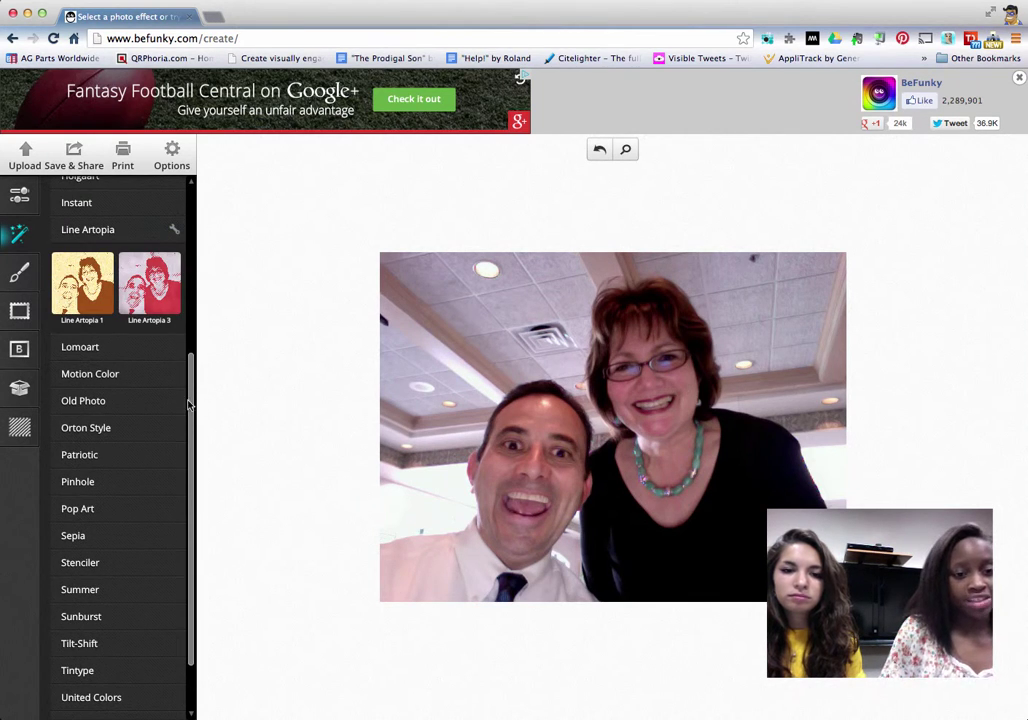
left_click_drag(197, 408, 252, 225)
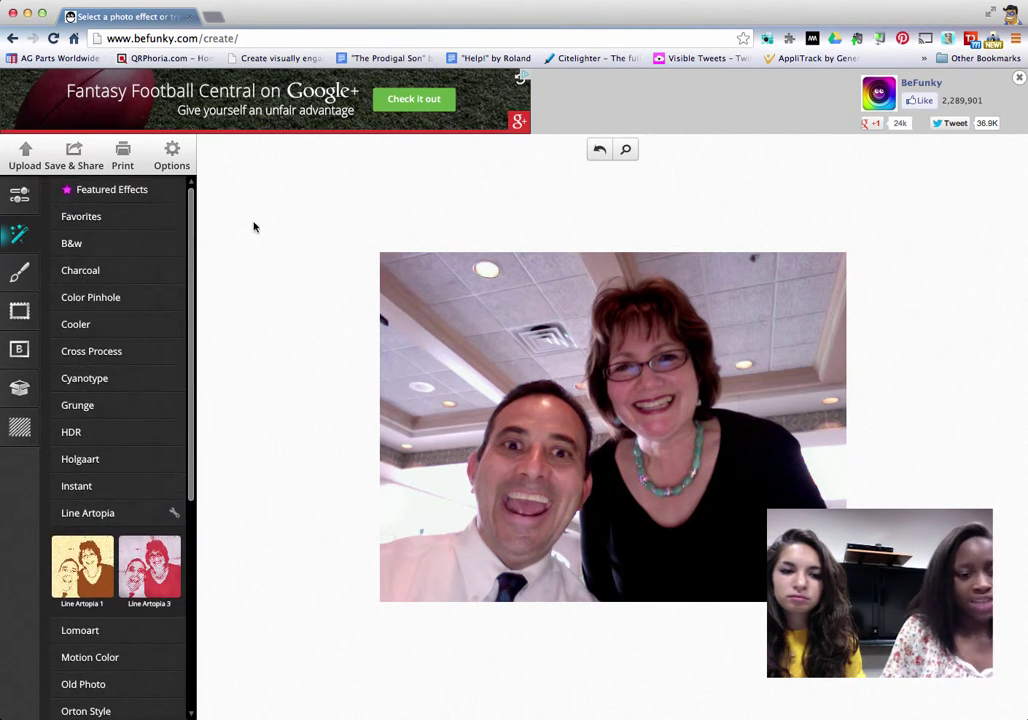
left_click(93, 217)
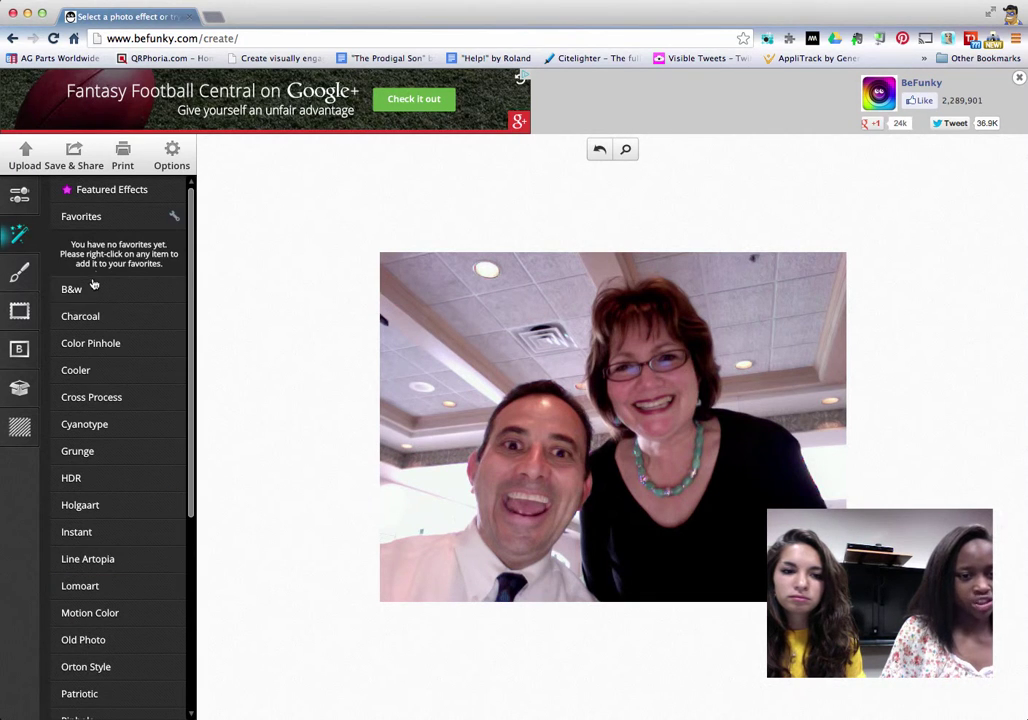
Preview the Charcoal 1 effect on the photo, and revert it to the original version
left_click(82, 318)
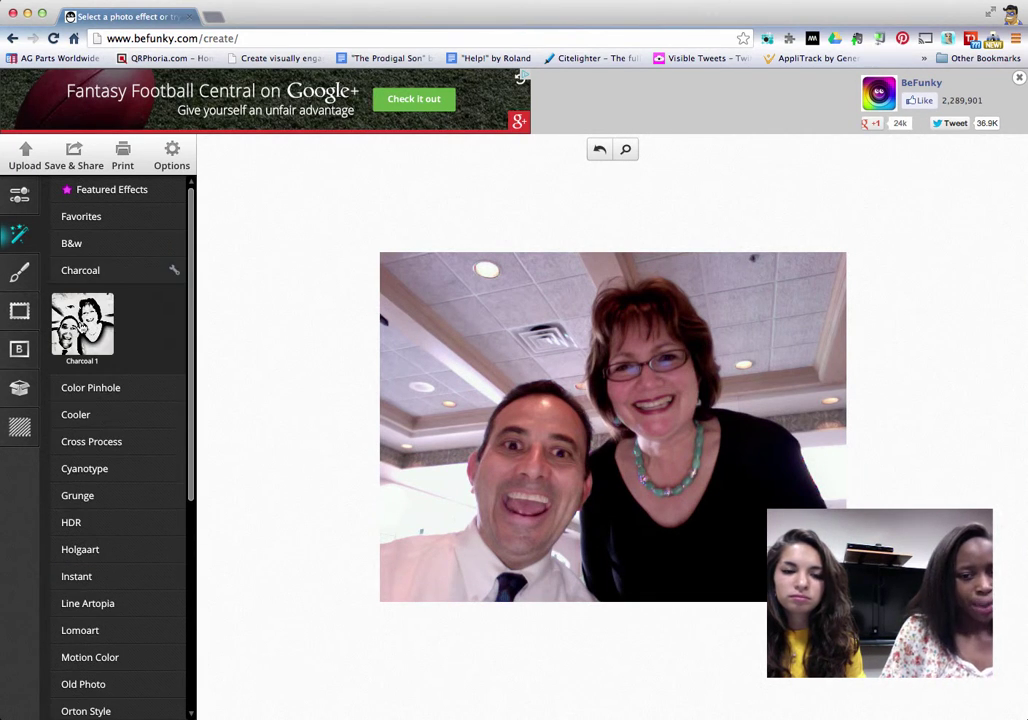
left_click(80, 322)
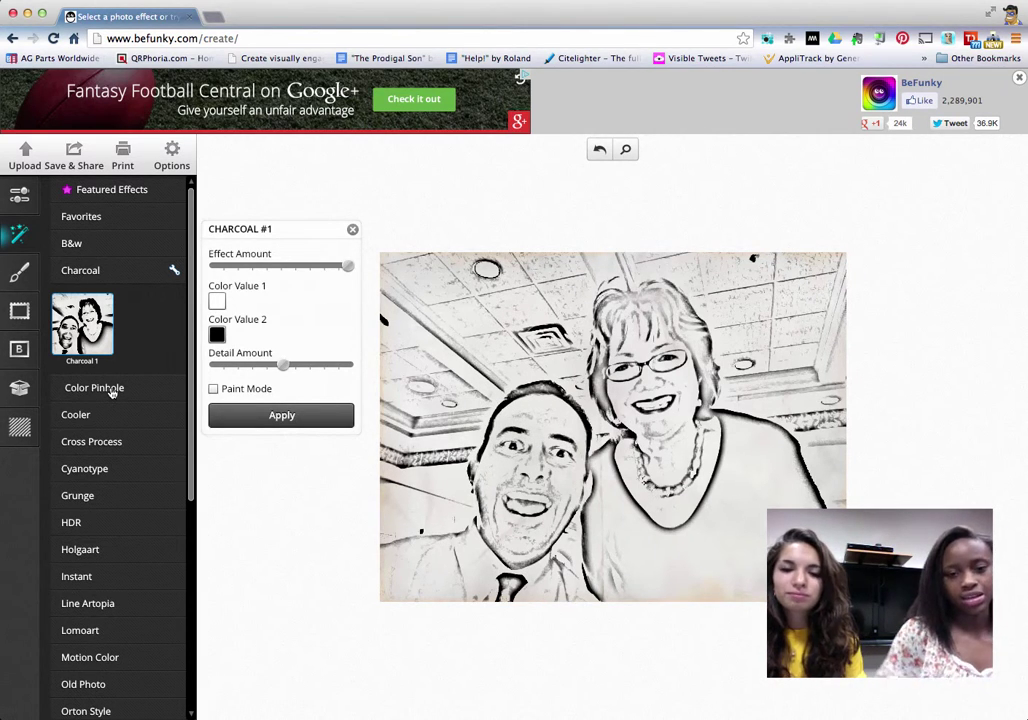
mouse_move(614, 155)
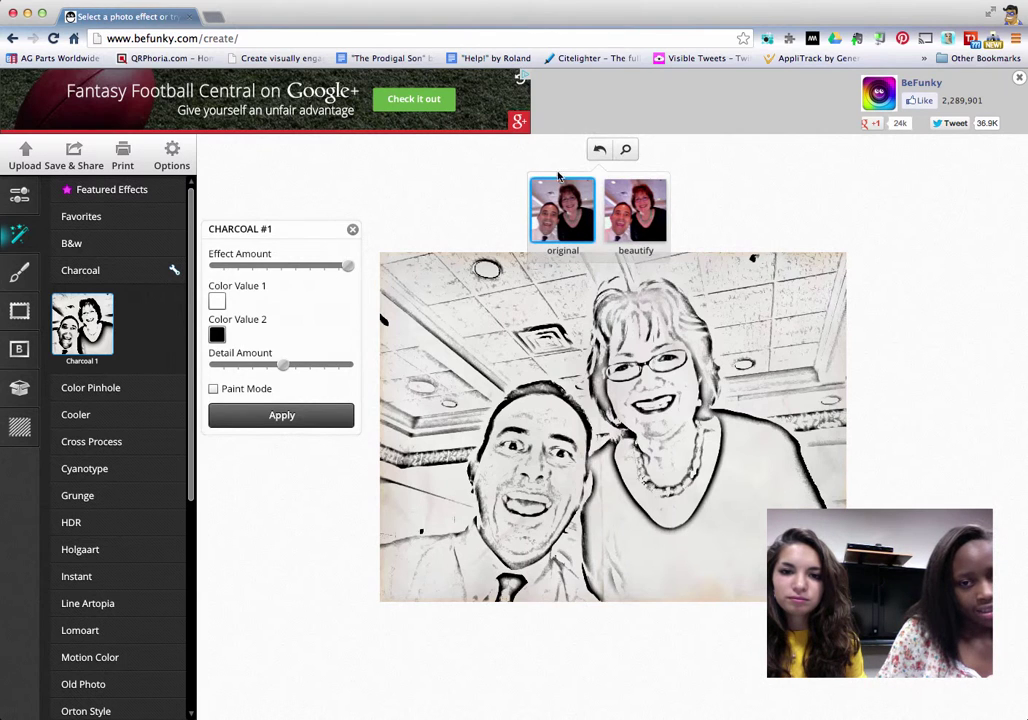
left_click(562, 205)
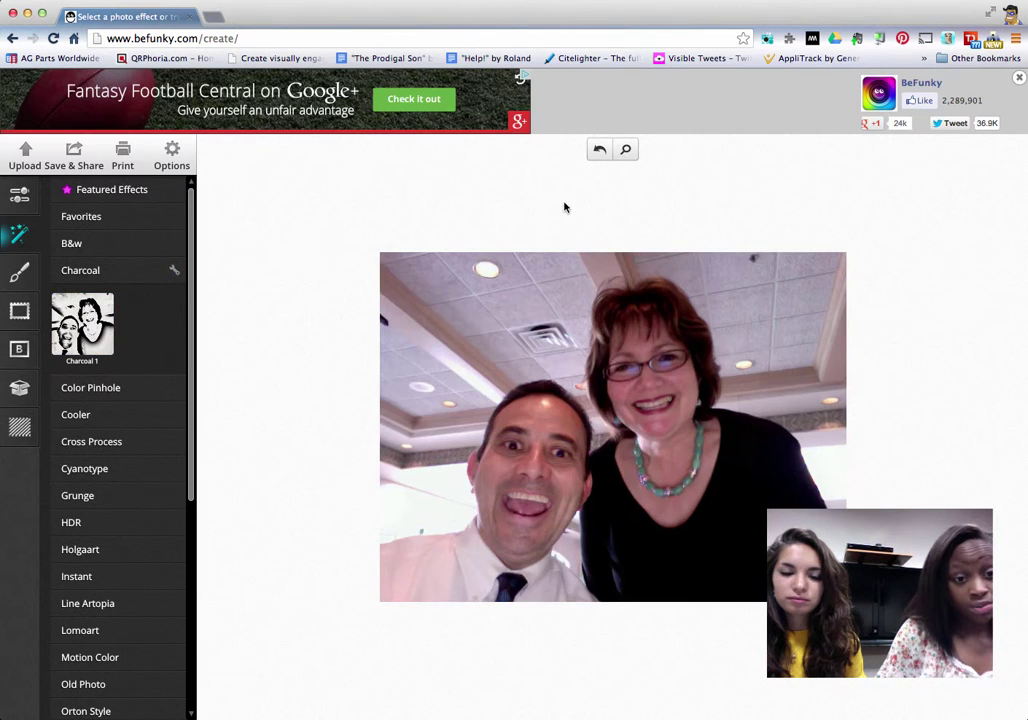
Browse the painting-style effects and preview the Cartoonizer 4 effect on the photo
left_click(18, 272)
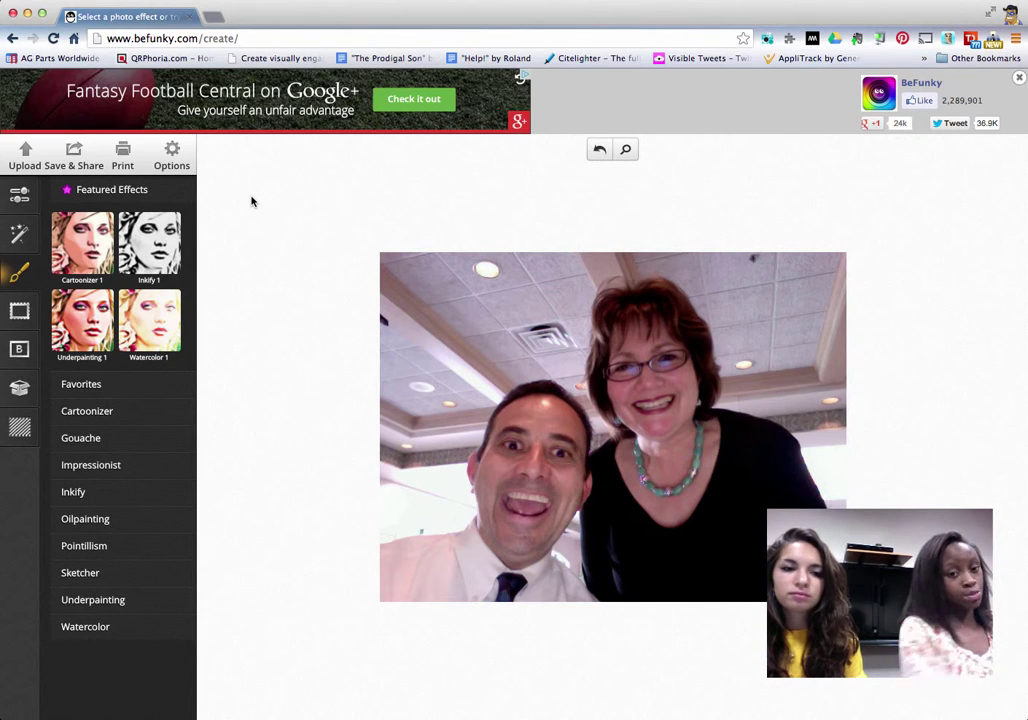
left_click(73, 384)
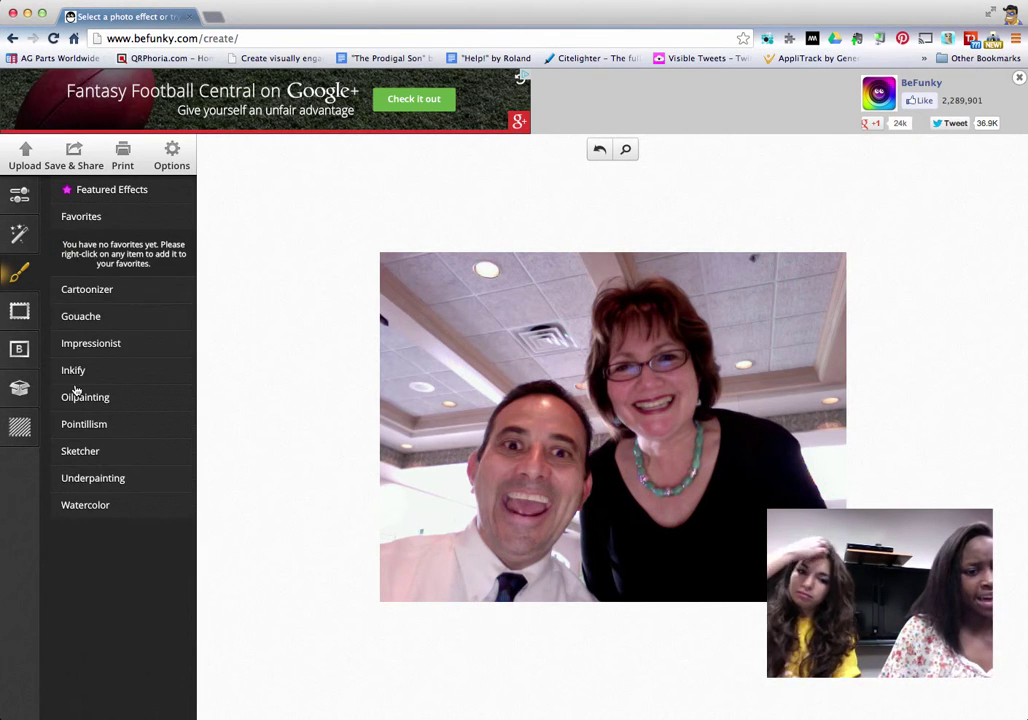
left_click(100, 290)
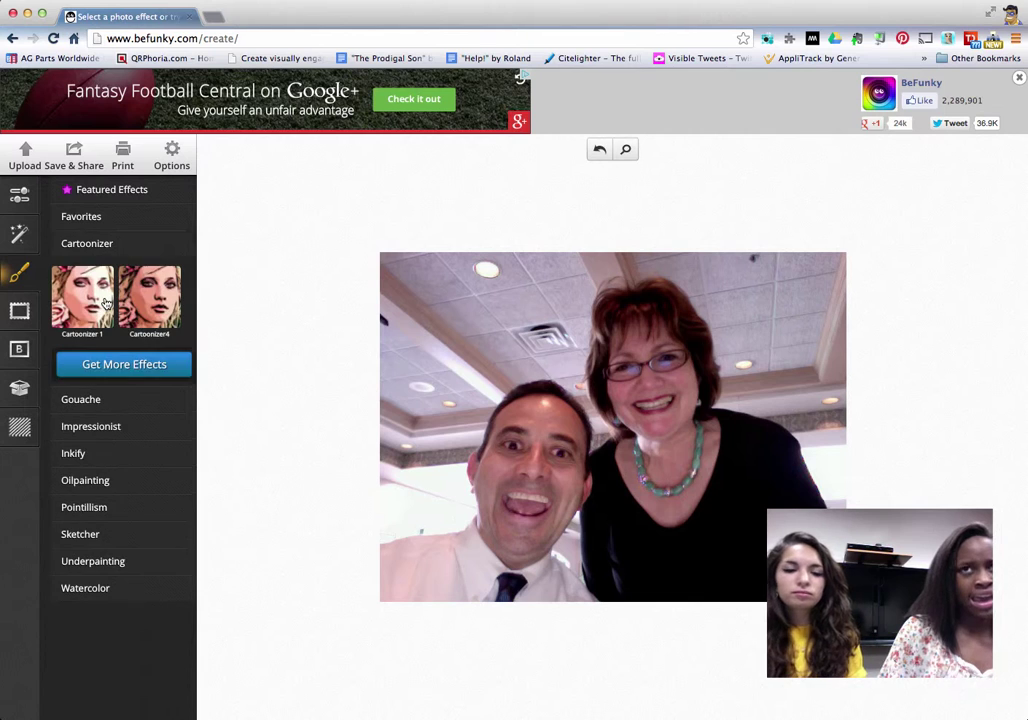
left_click(145, 305)
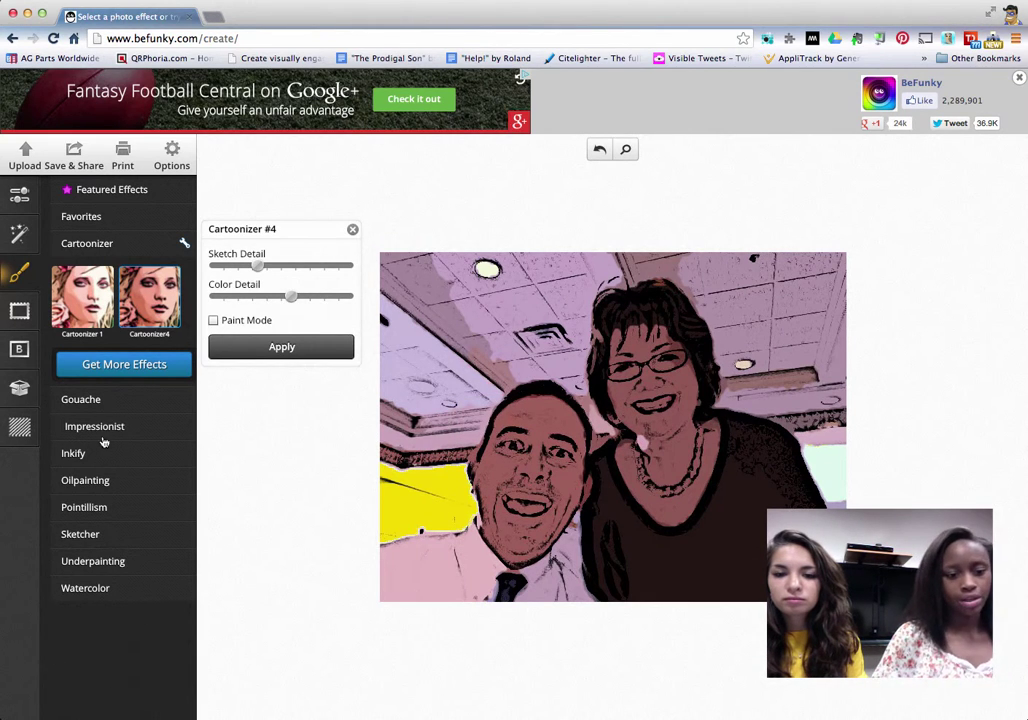
Look through the Watercolor, Underpainting, Sketcher, Pointillism, Oilpainting, Inkify and Impressionist effect categories
left_click(88, 589)
left_click(118, 433)
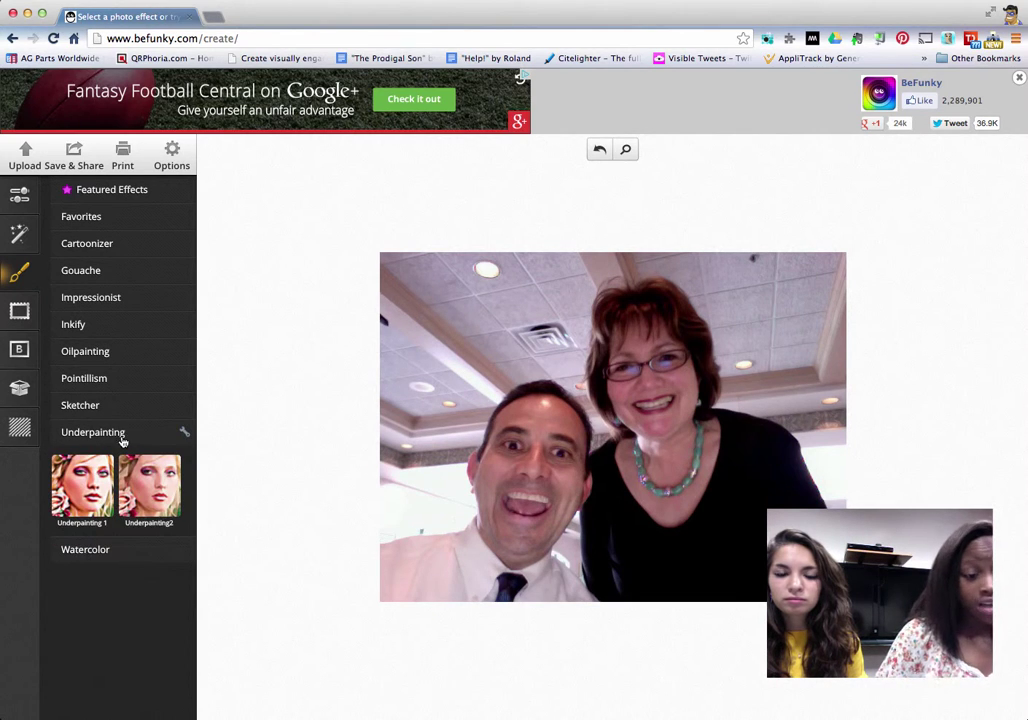
left_click(108, 402)
left_click(107, 379)
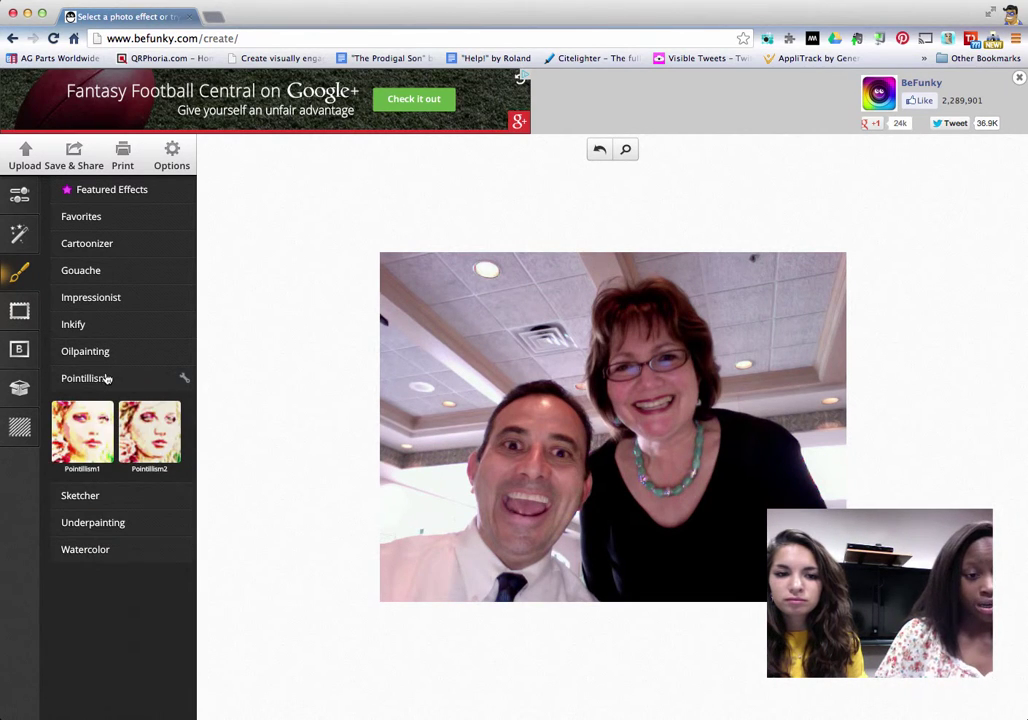
left_click(140, 353)
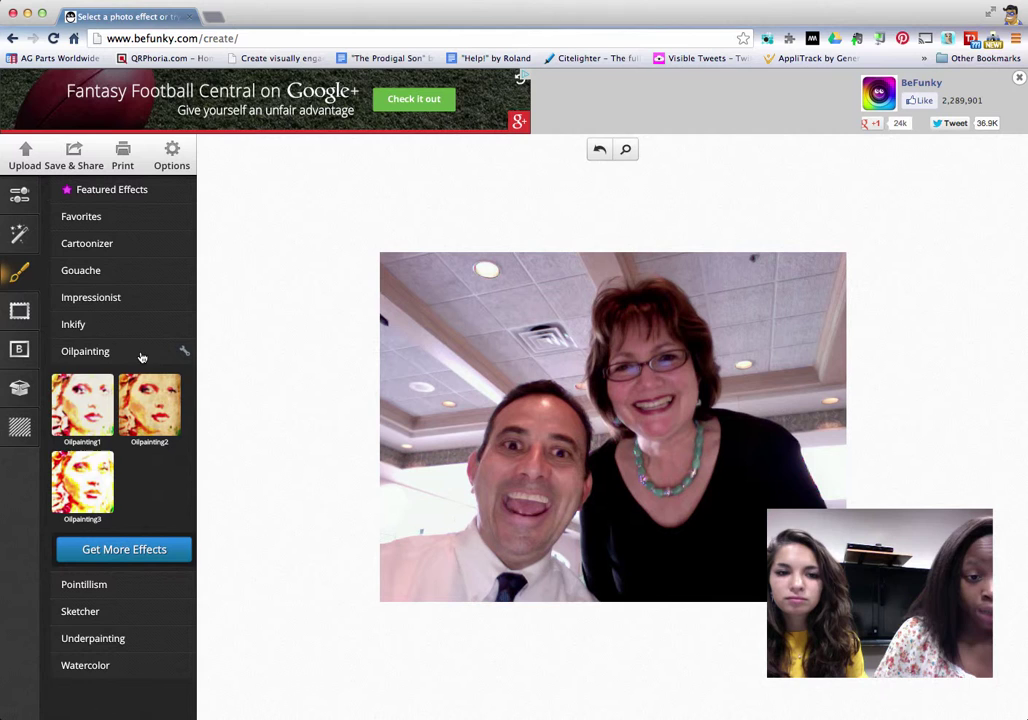
left_click(94, 326)
left_click(88, 297)
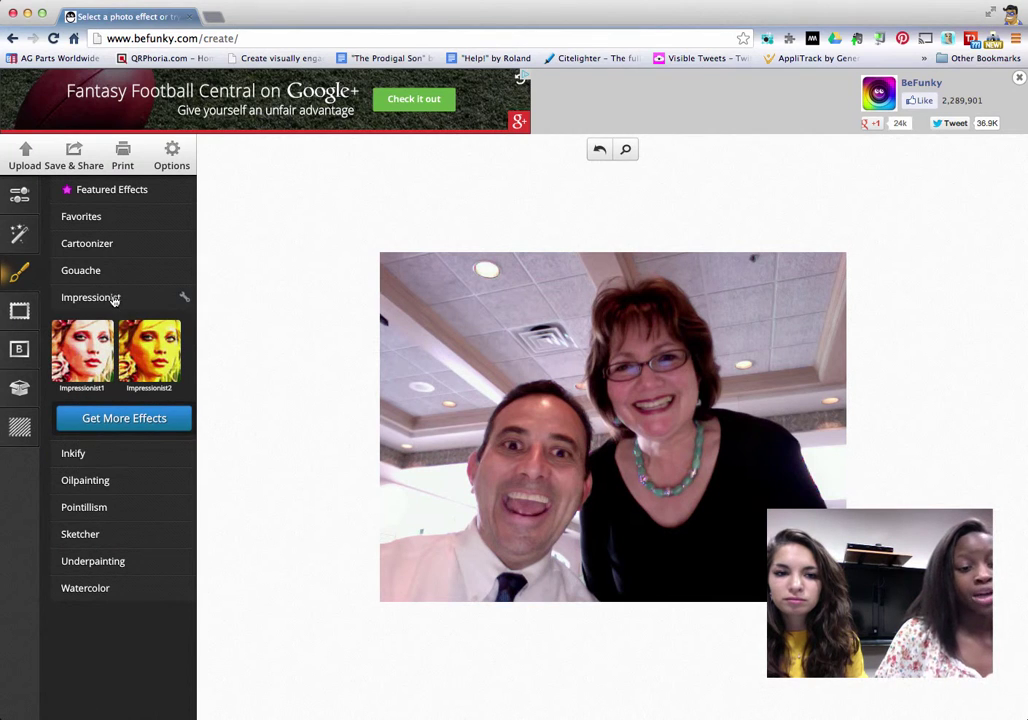
Check the options offered for the Cartoonizer 4 effect, and return the photo to its original version
left_click(130, 247)
right_click(155, 293)
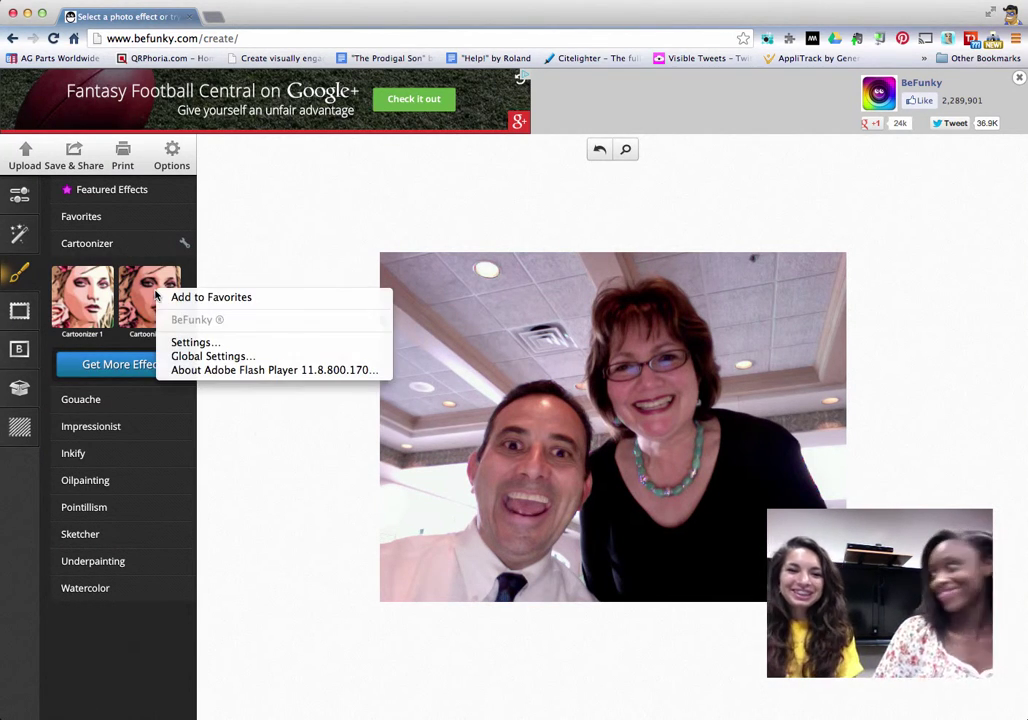
left_click(287, 236)
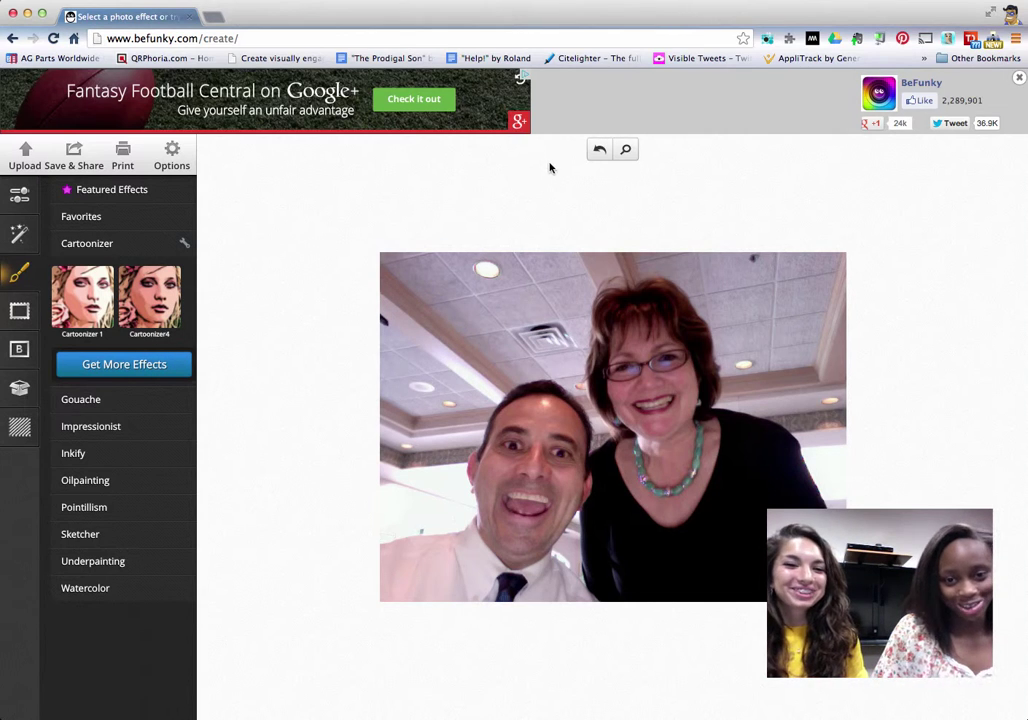
mouse_move(600, 149)
left_click(567, 203)
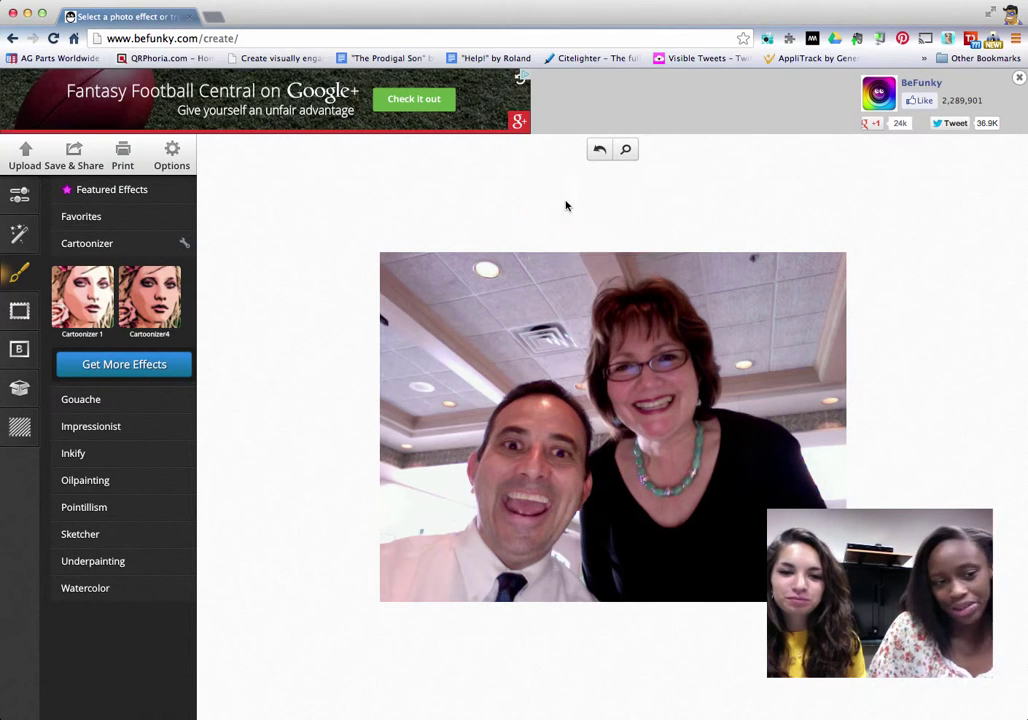
Try the first featured instant-photo frame with vignette amount 37 and a shifted photo position, and revert to the original photo
left_click(21, 312)
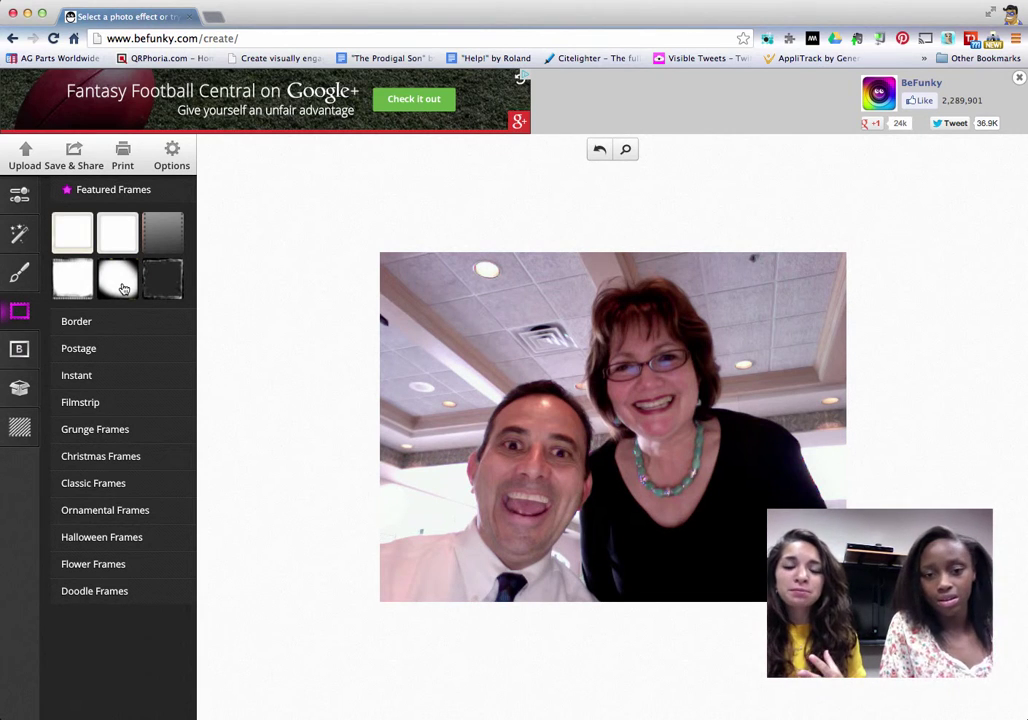
left_click(66, 230)
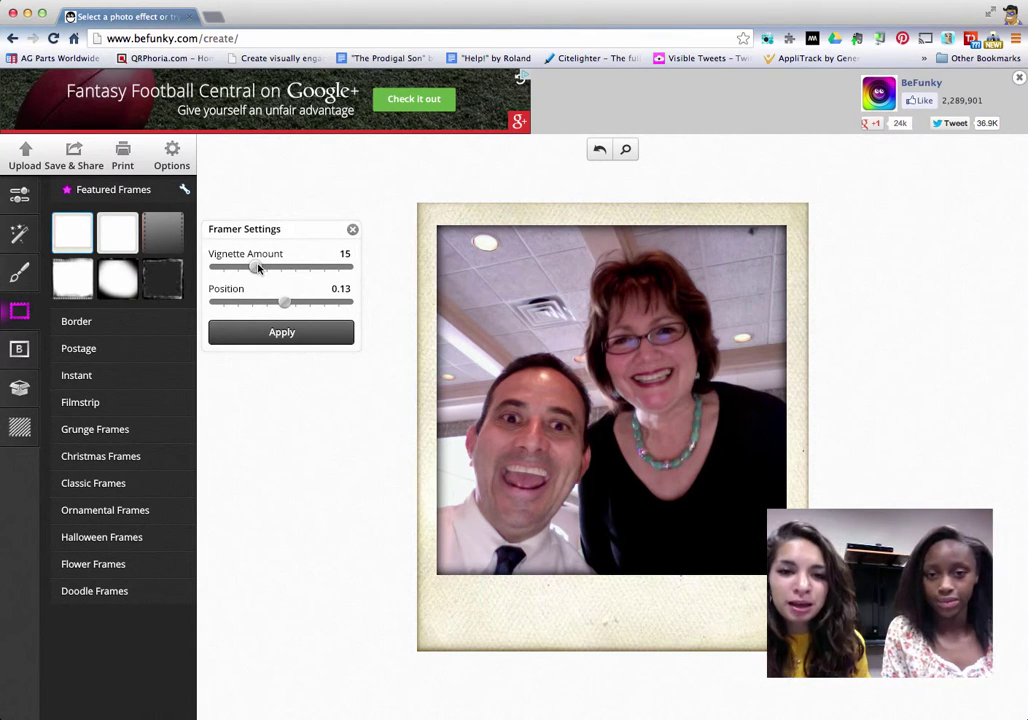
left_click_drag(271, 268, 313, 268)
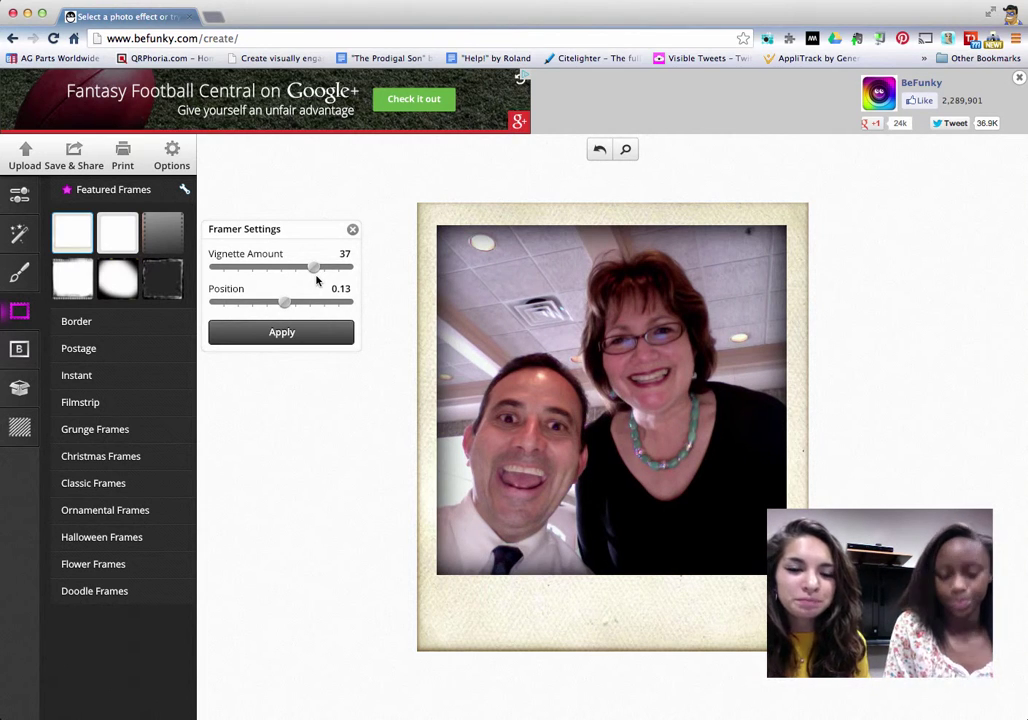
left_click_drag(285, 301, 245, 299)
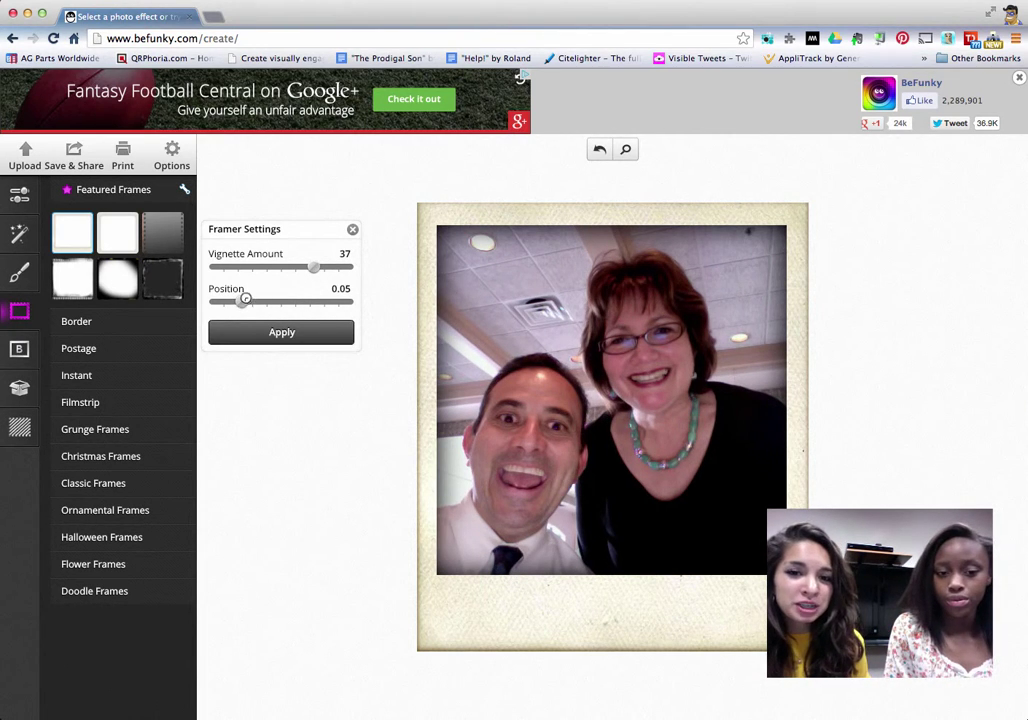
left_click(354, 231)
right_click(600, 152)
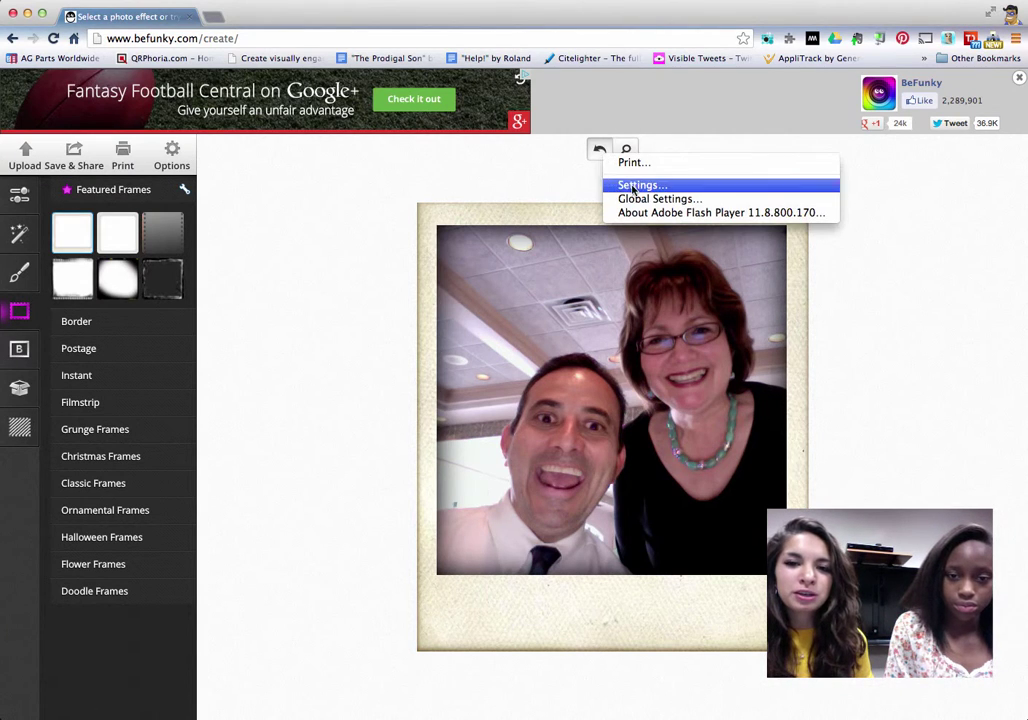
left_click(580, 181)
mouse_move(597, 155)
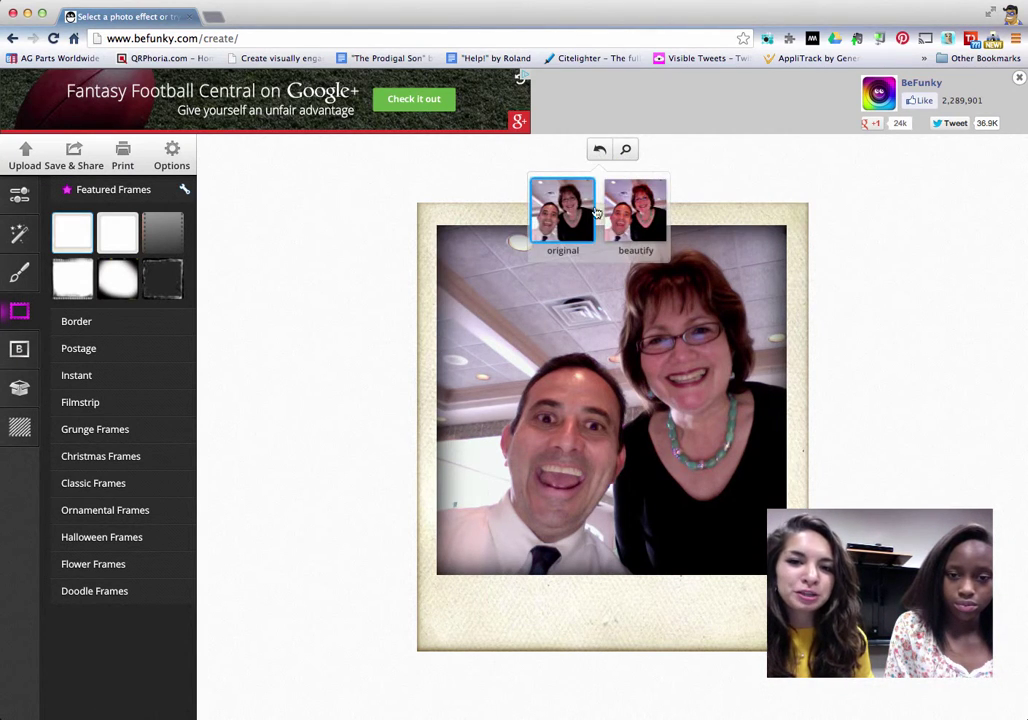
left_click(594, 212)
Preview the last featured frame on the photo, and look through the Grunge, Christmas and Ornamental frame categories
left_click(170, 280)
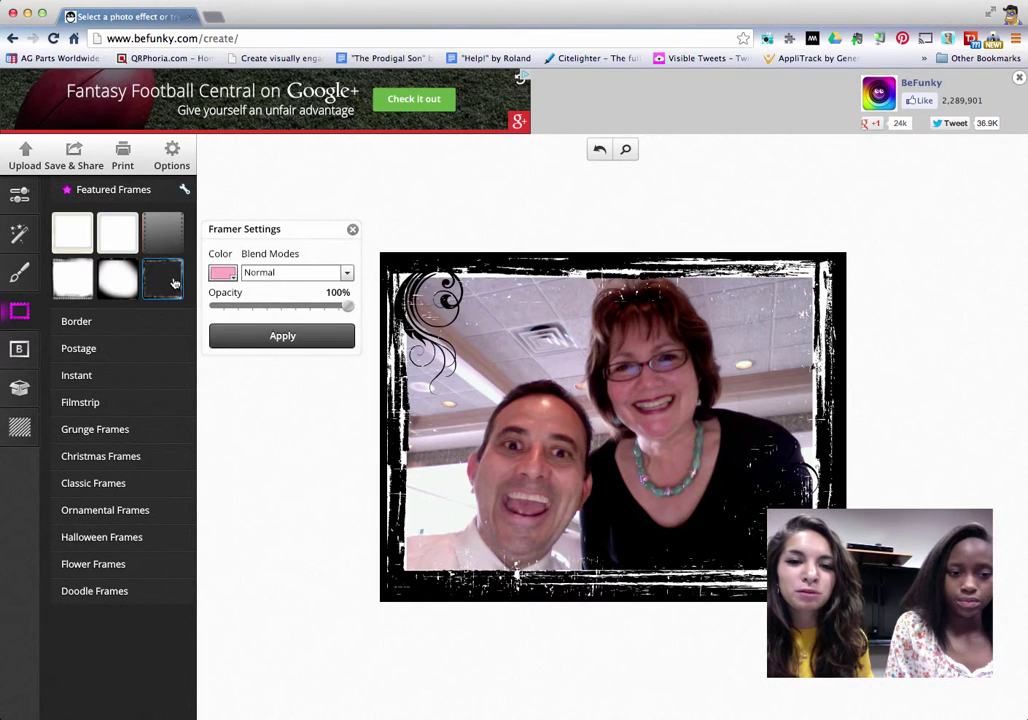
left_click(352, 229)
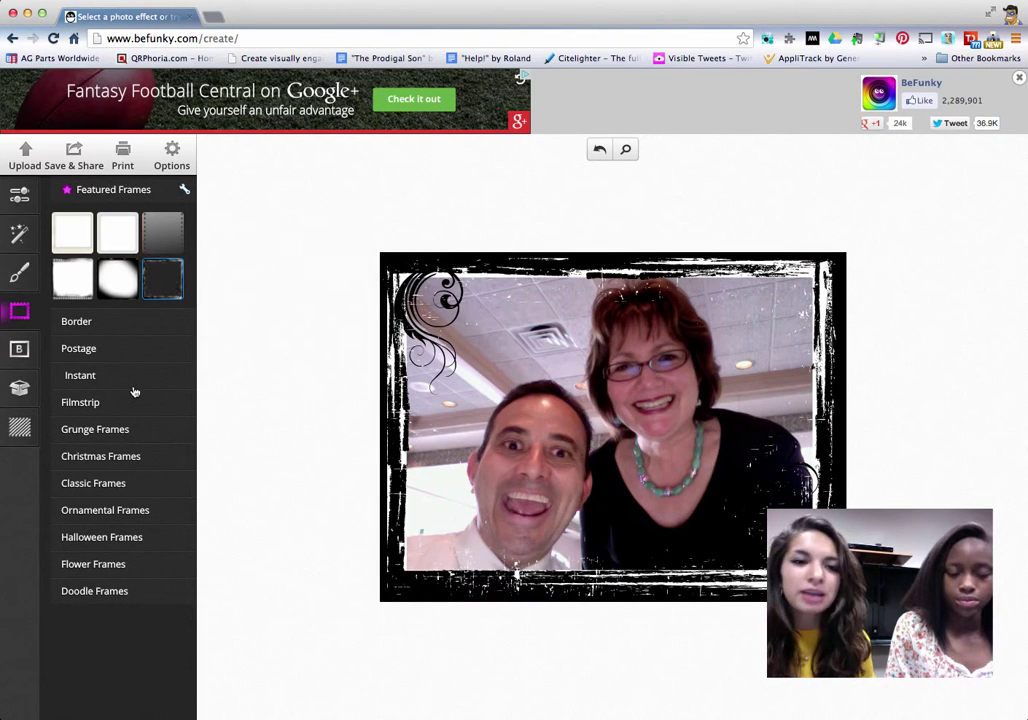
left_click(124, 441)
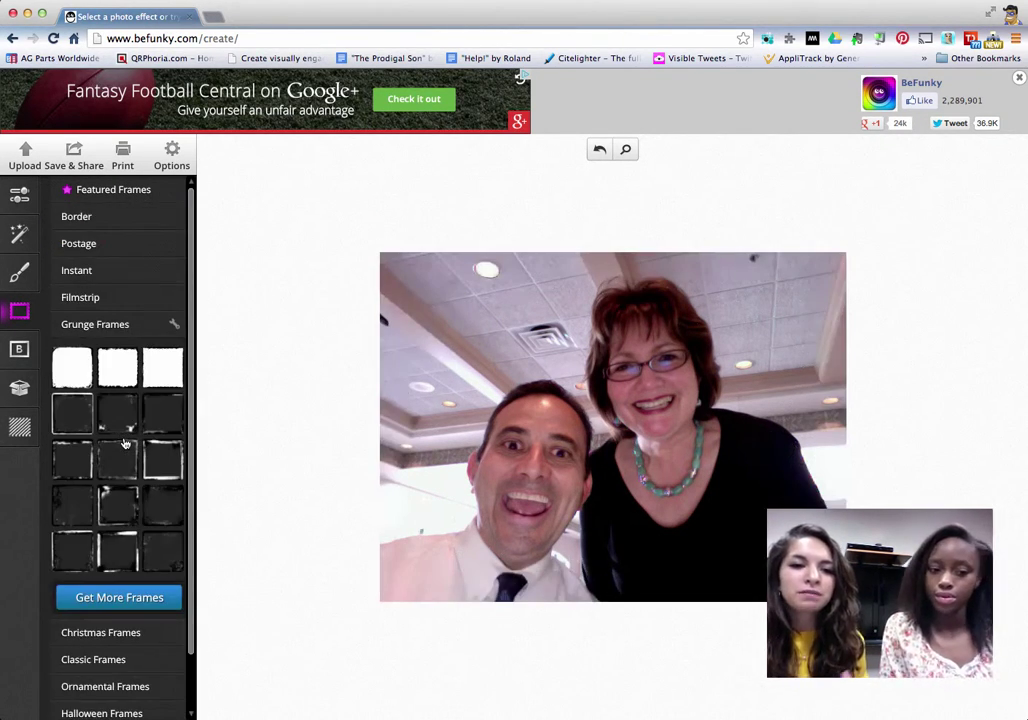
left_click(73, 631)
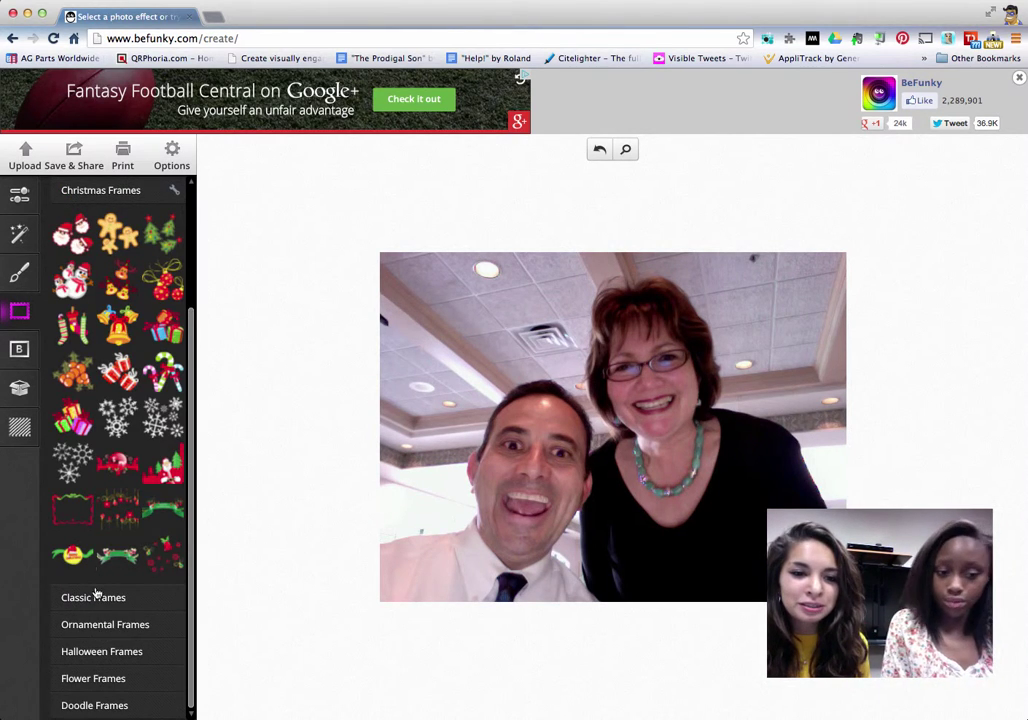
left_click(88, 626)
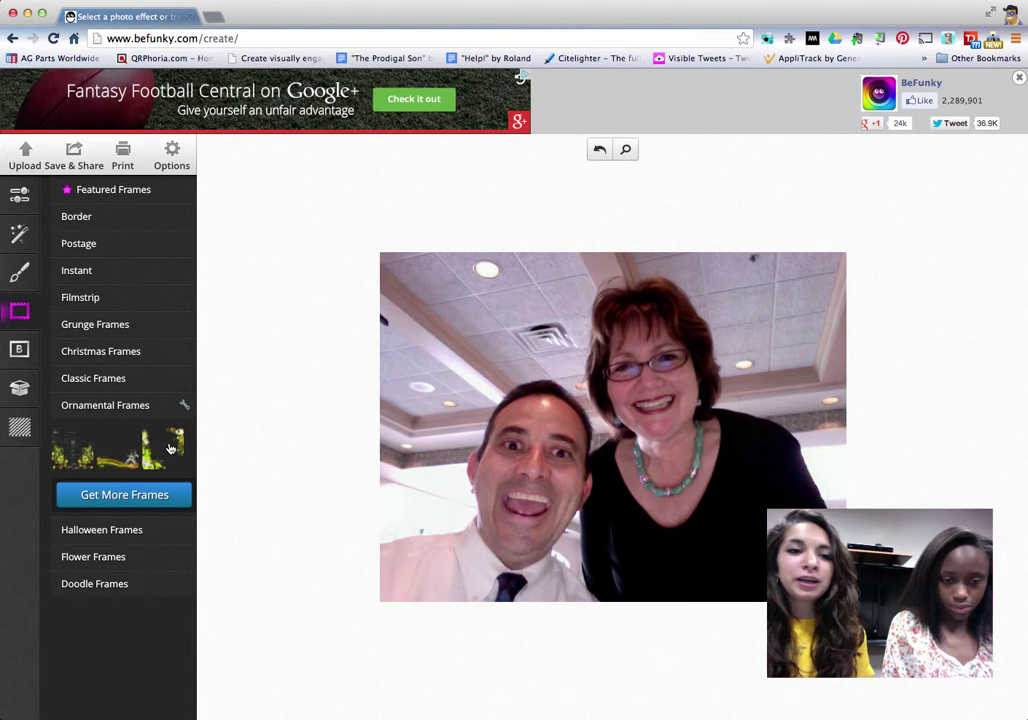
Add a text box to the photo, move it above the man's head, and enter "Hey There" as its text
left_click(20, 350)
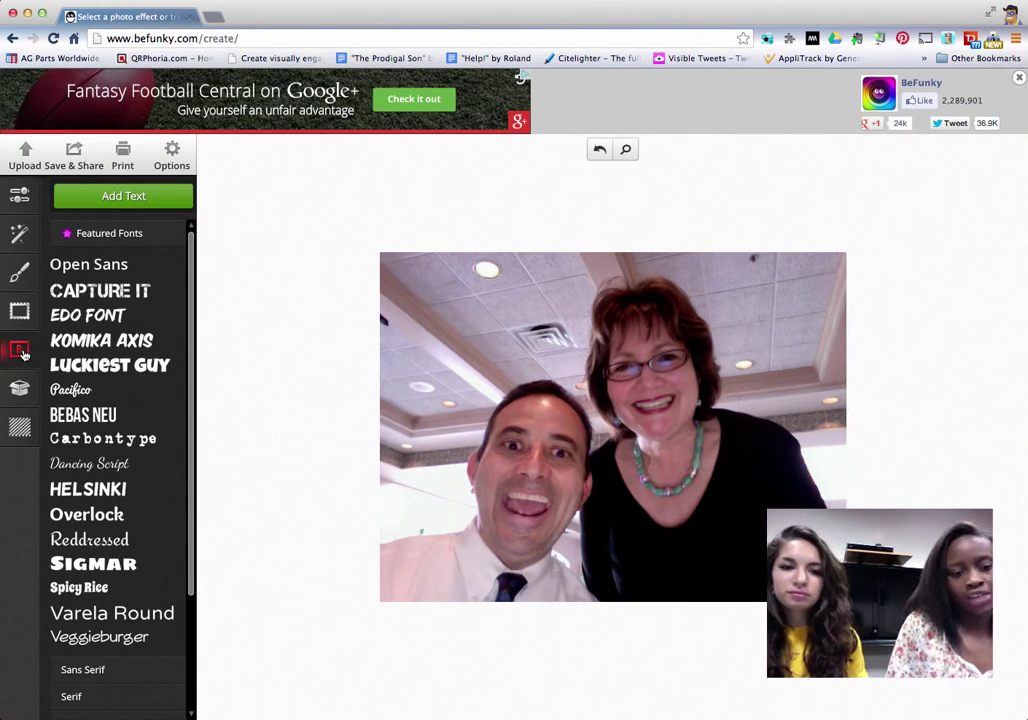
left_click(123, 196)
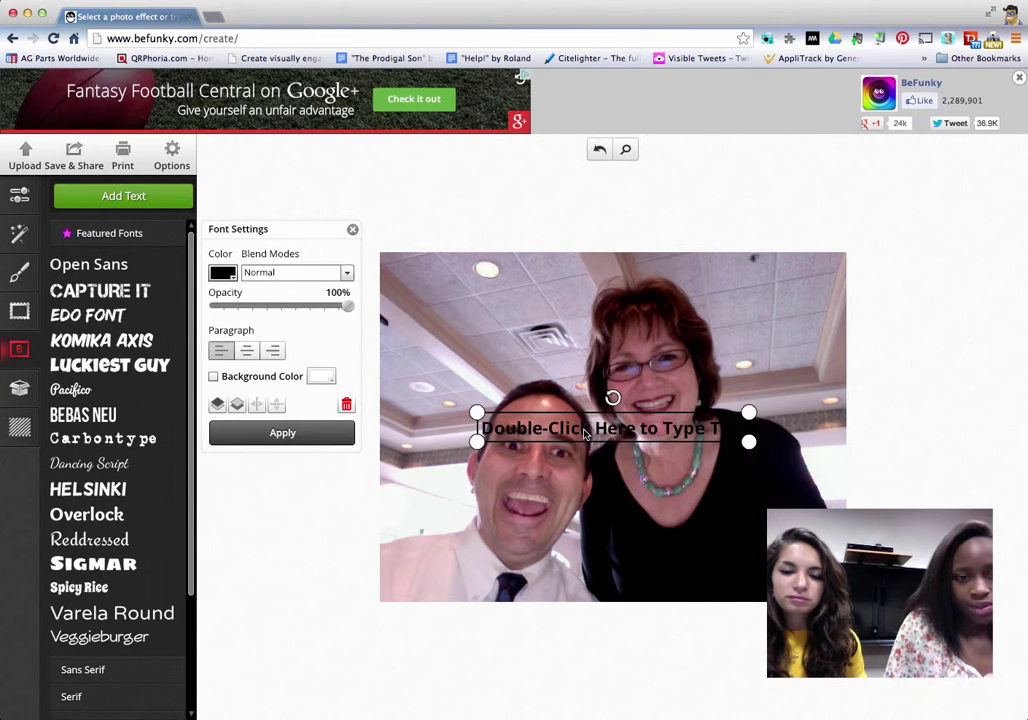
left_click_drag(585, 432, 520, 374)
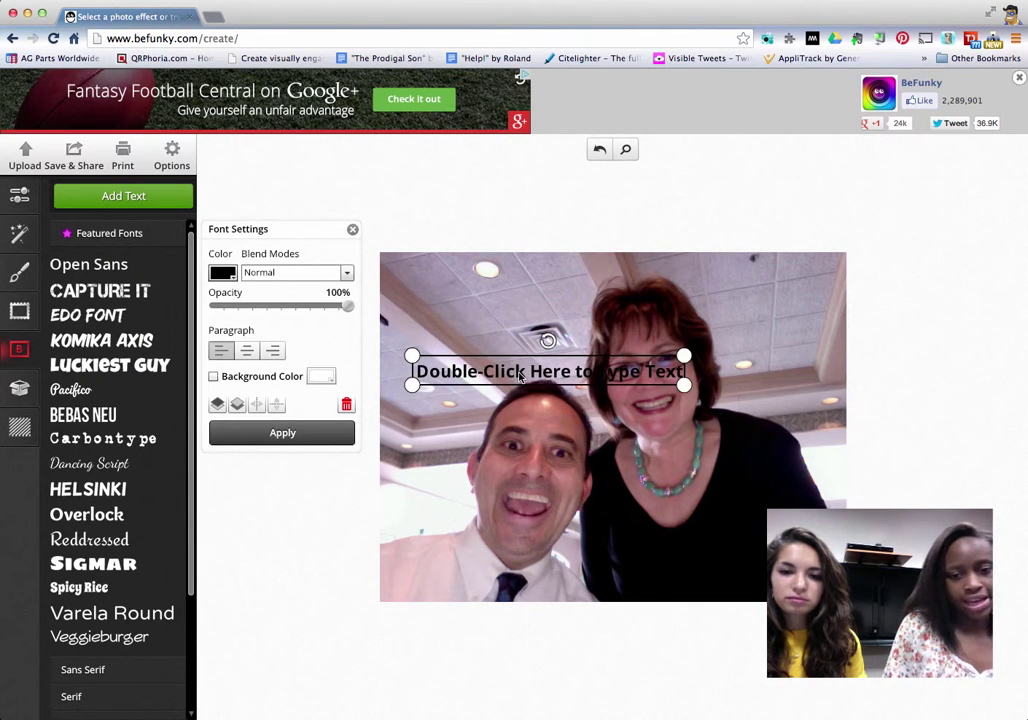
double_click(520, 374)
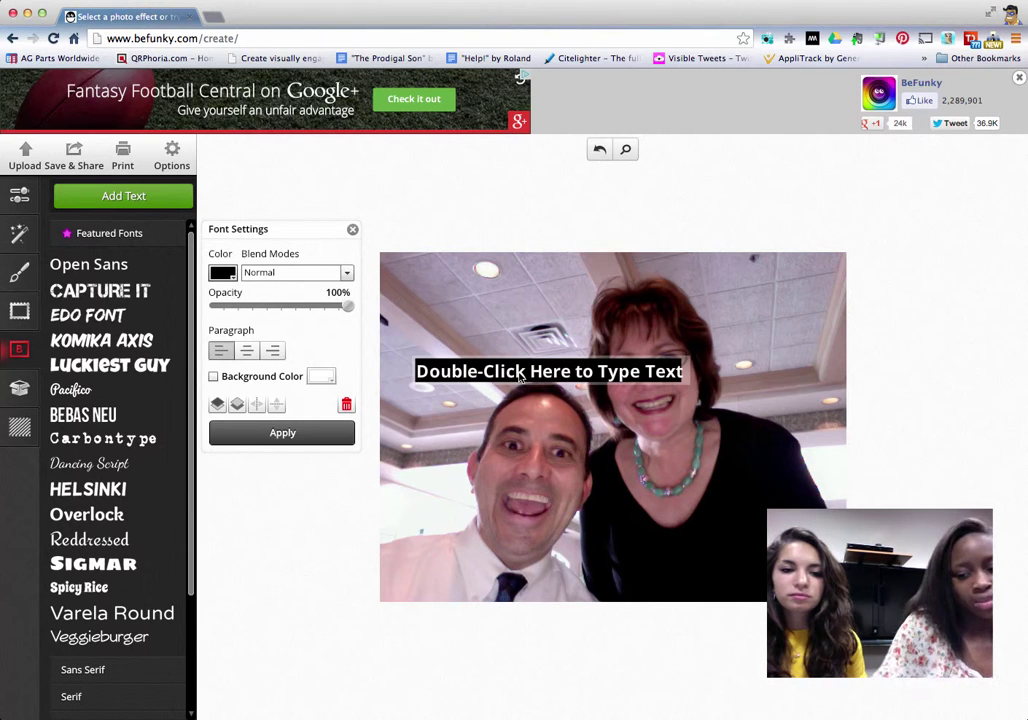
key("BackSpace")
type("H")
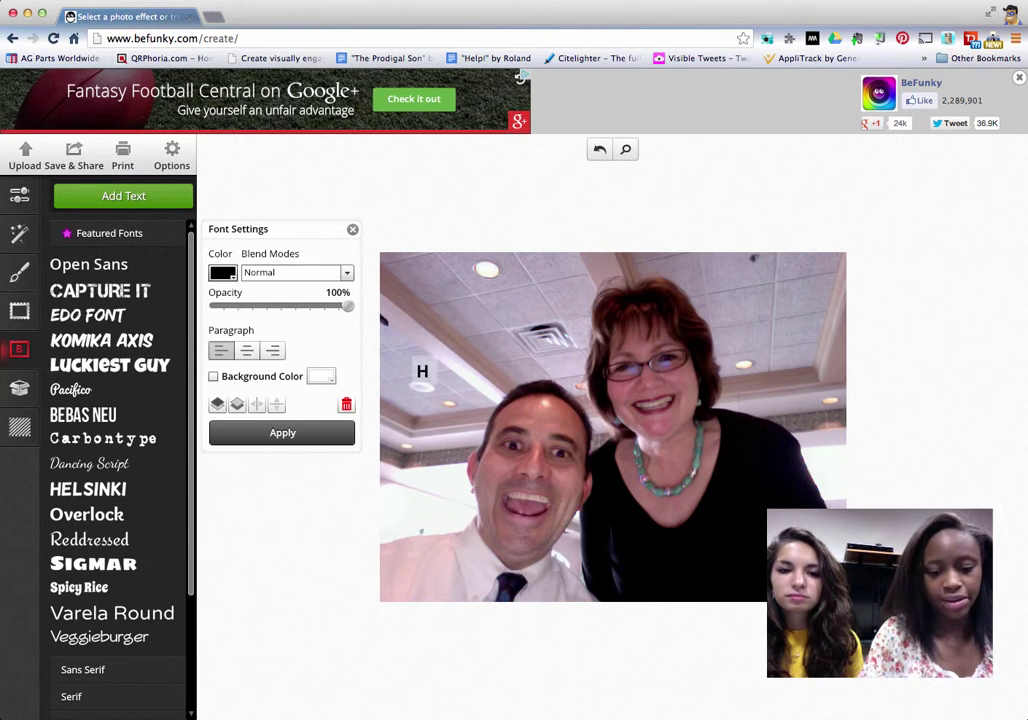
type("ey There")
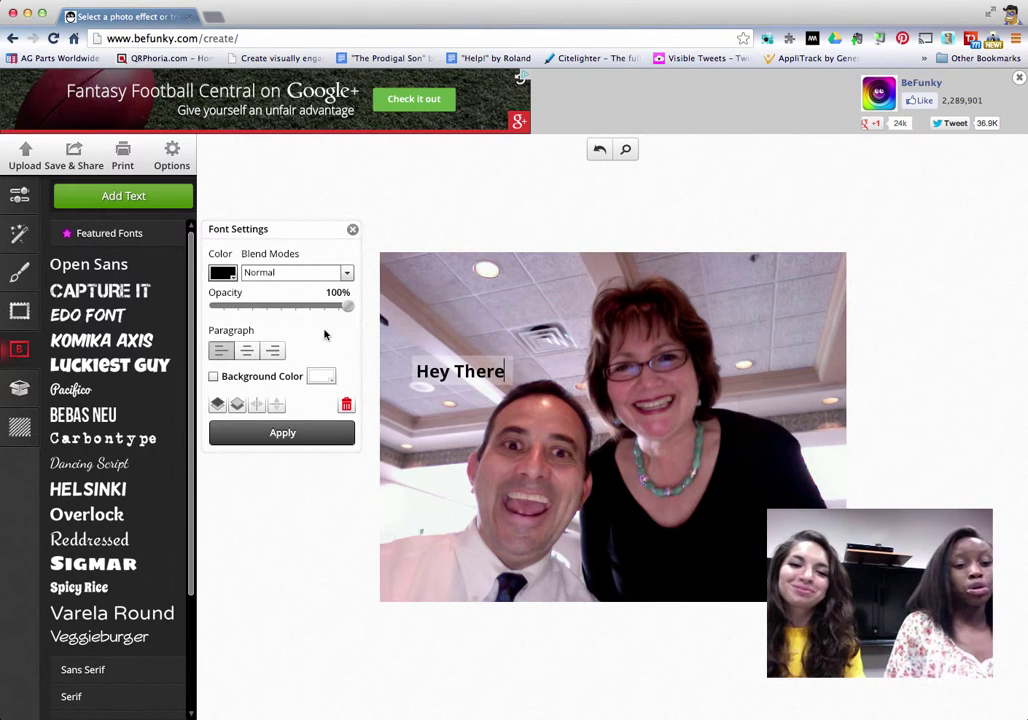
left_click(456, 341)
left_click_drag(191, 313, 220, 253)
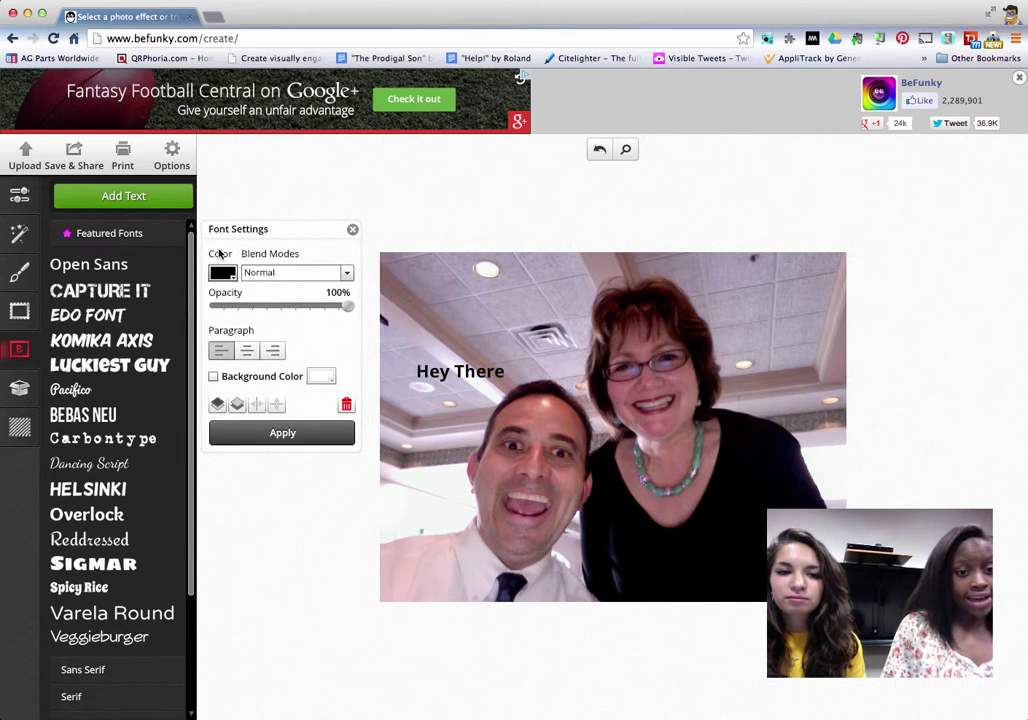
Try the Capture It and Sigmar fonts on the "Hey There" text
left_click(143, 294)
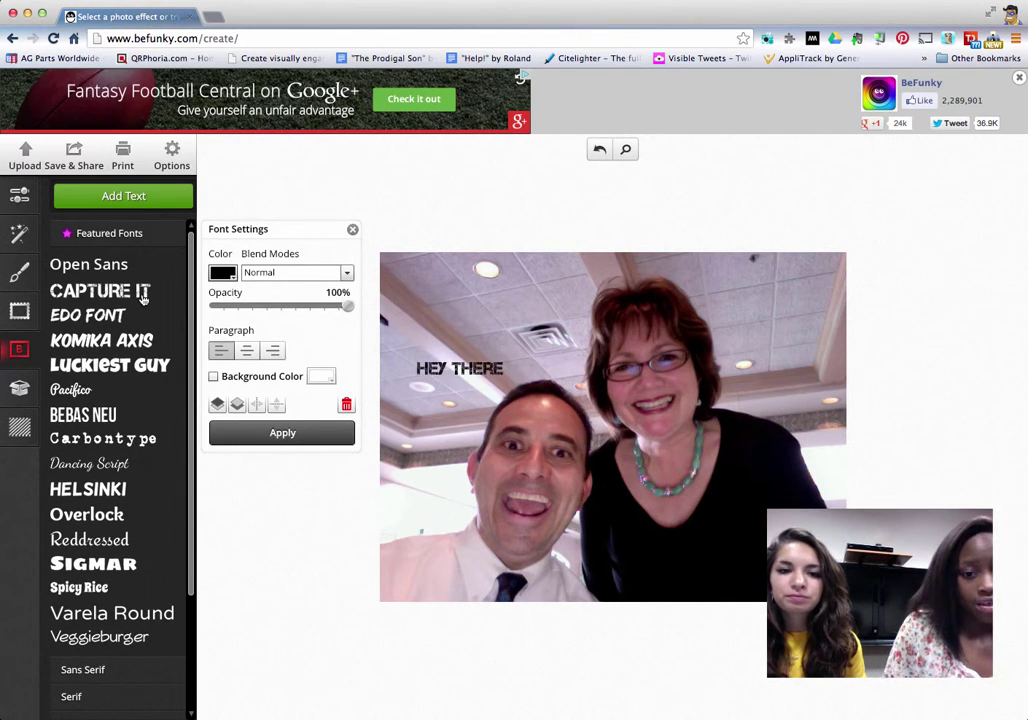
right_click(104, 489)
left_click(88, 487)
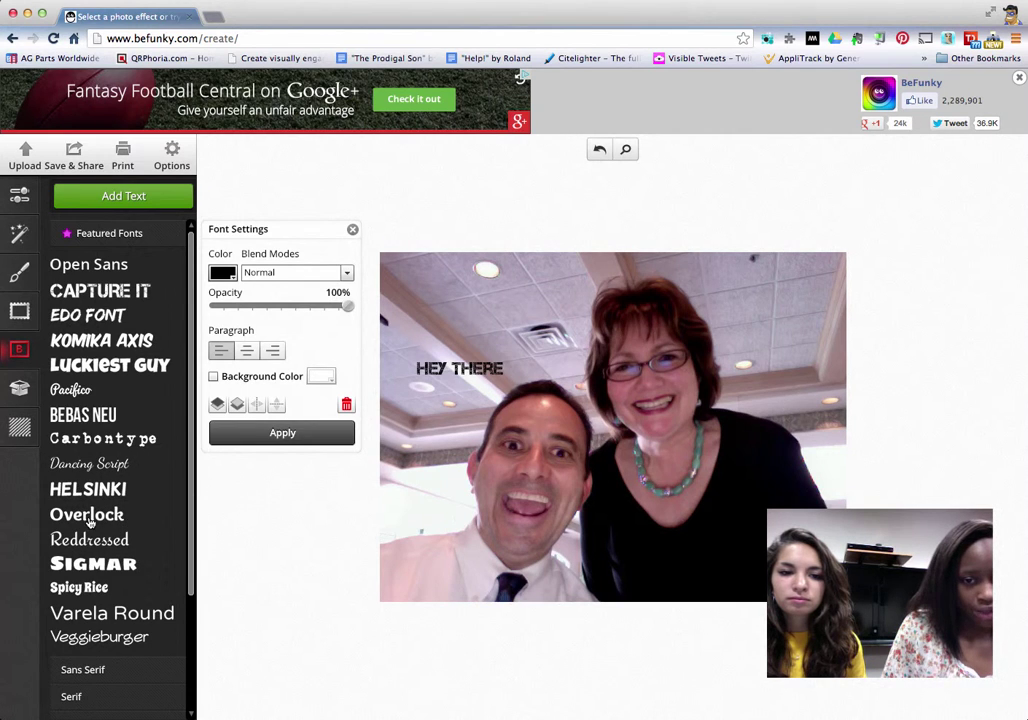
left_click(88, 516)
left_click(80, 448)
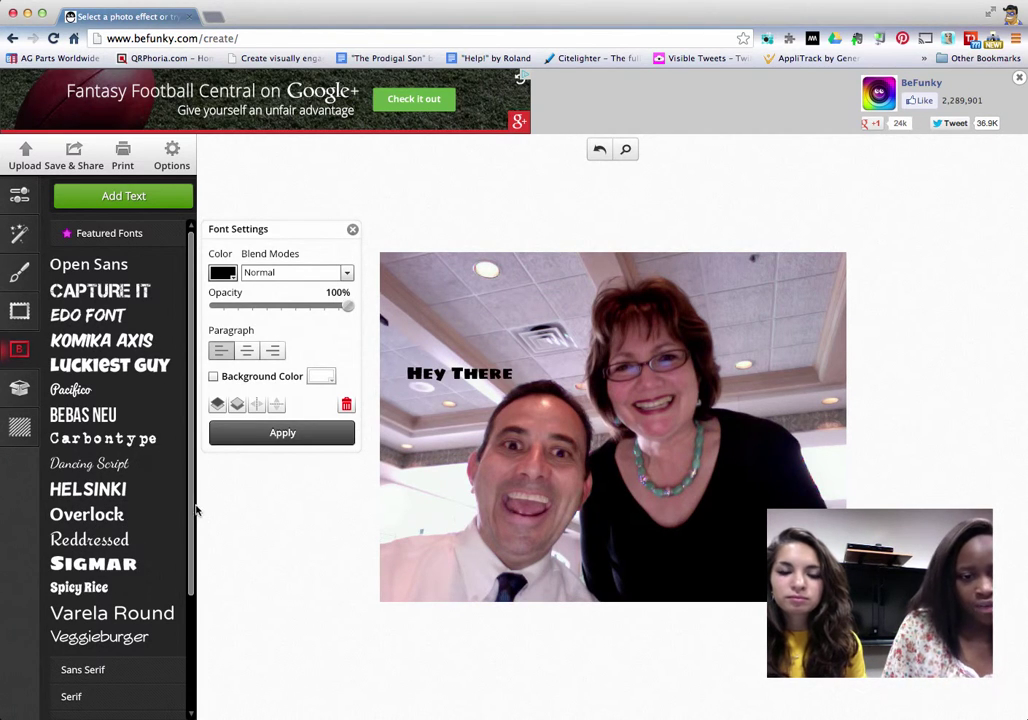
Look through the font categories, try Veggieburger on the text, and set its font to Spicy Rice
left_click_drag(189, 510, 184, 667)
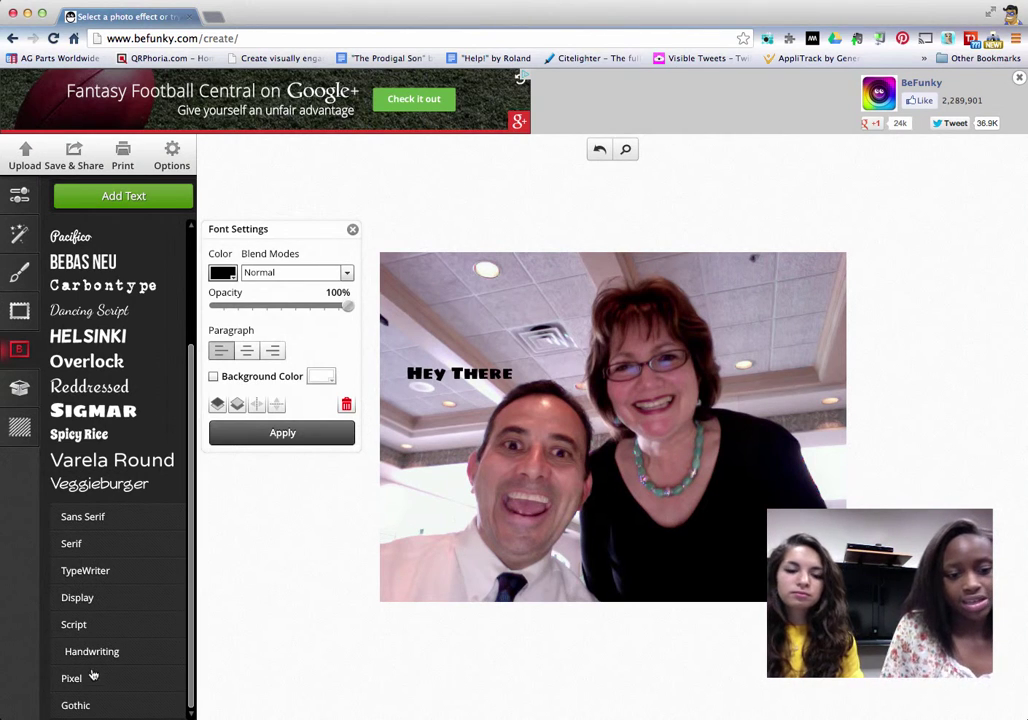
scroll(150, 420, "up", 5)
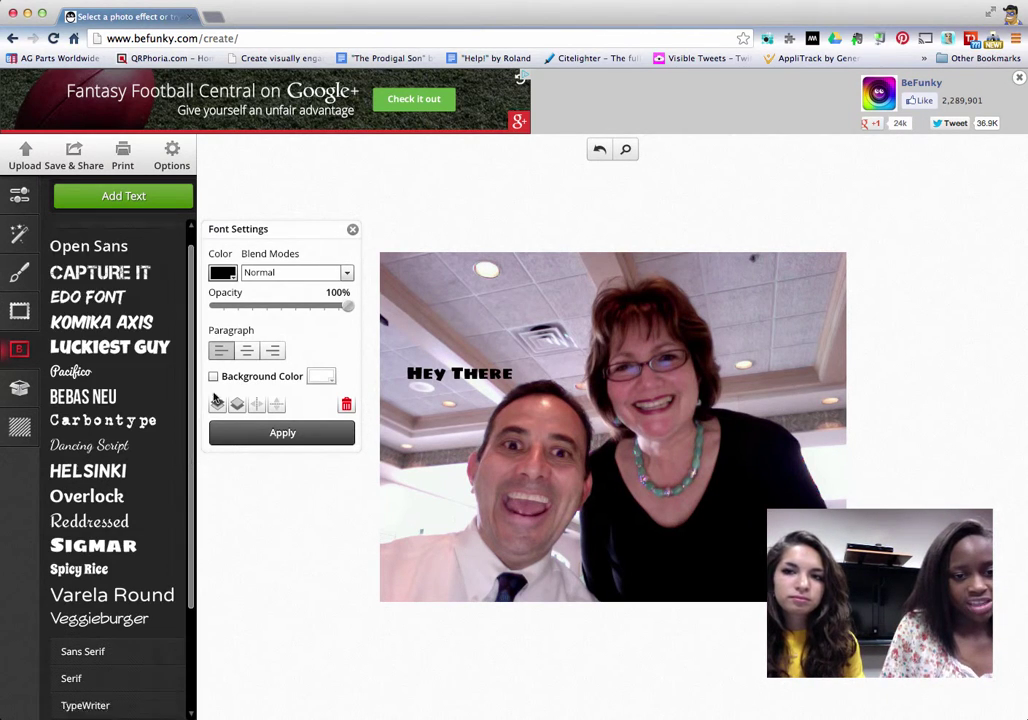
scroll(150, 480, "down", 5)
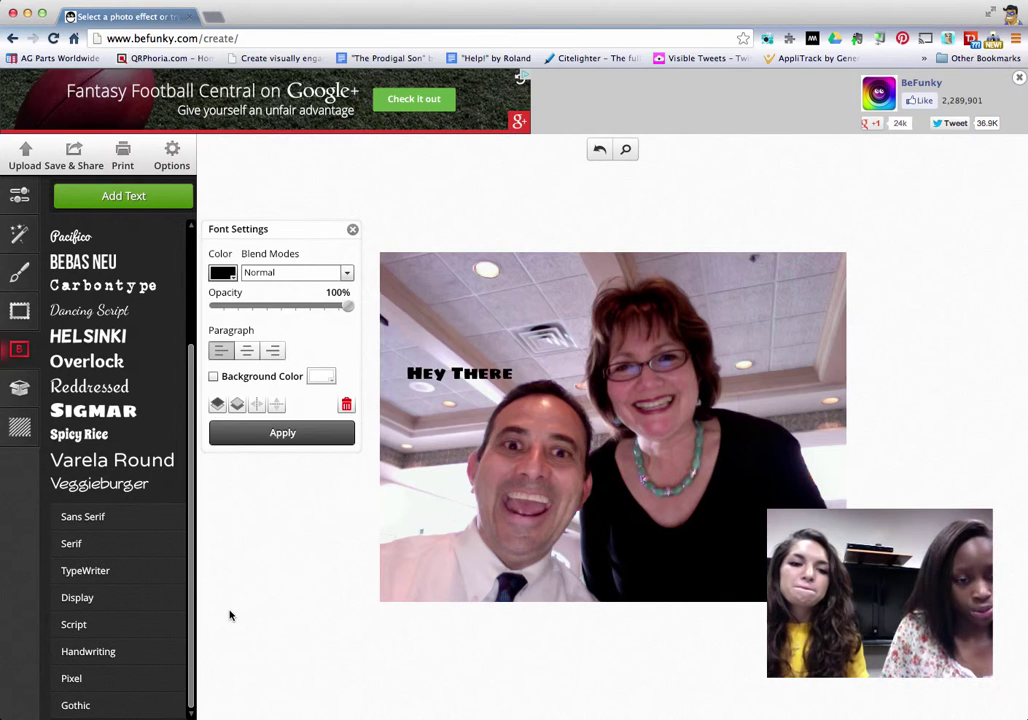
left_click(140, 486)
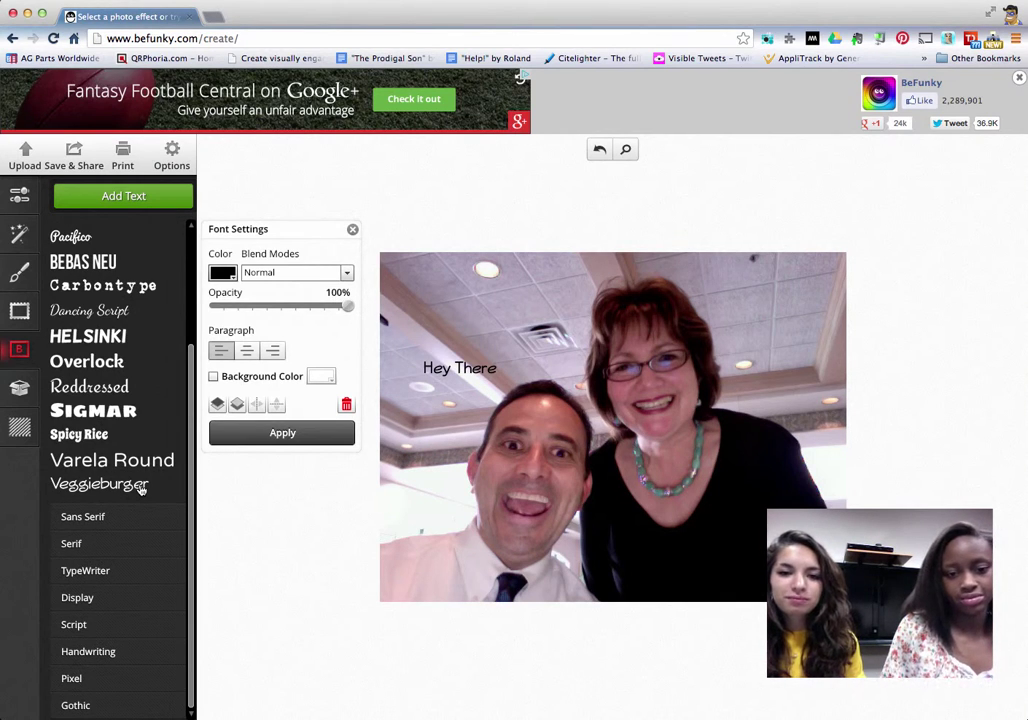
left_click(100, 360)
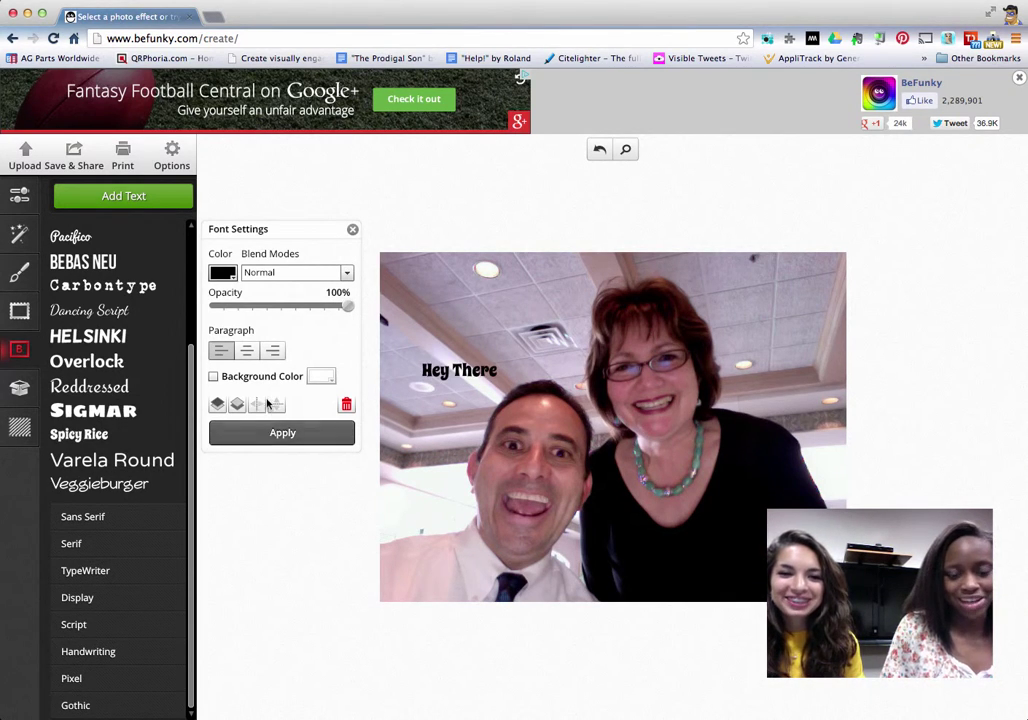
Move the "Hey There" text directly above the man's head, and try center and right alignment before restoring left alignment
left_click_drag(452, 374, 522, 376)
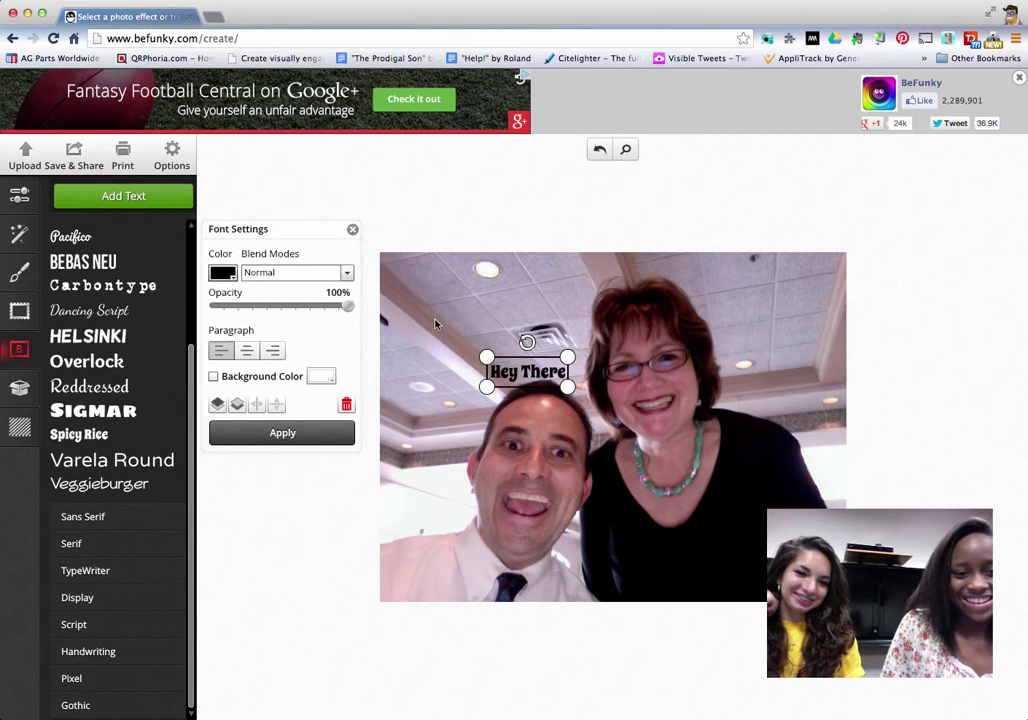
left_click(246, 352)
left_click(274, 353)
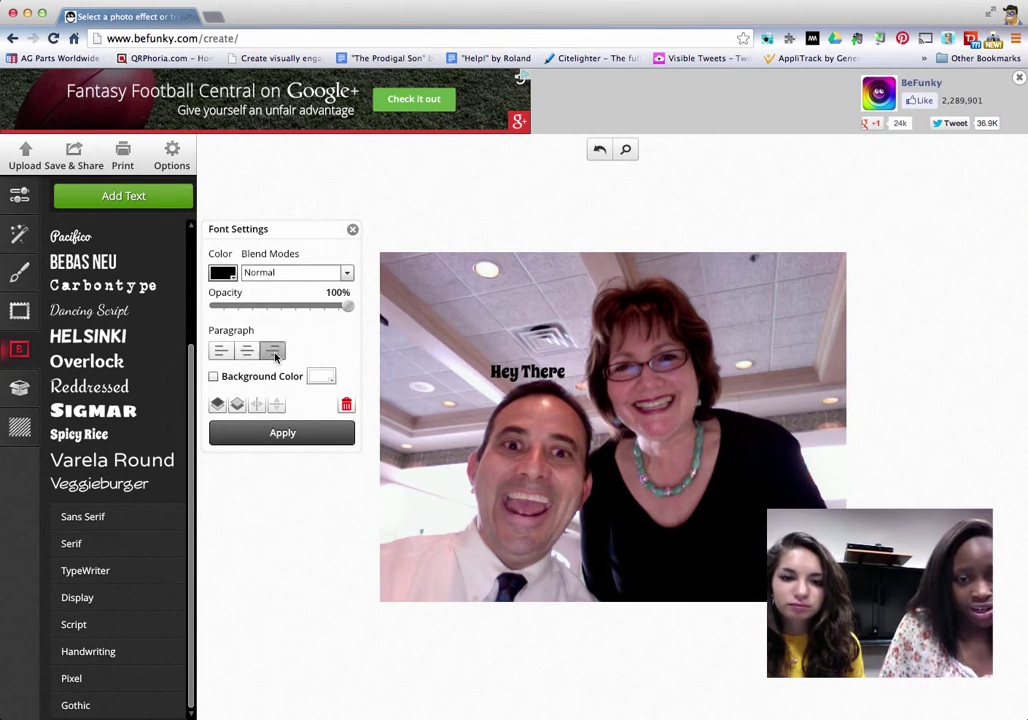
left_click(221, 351)
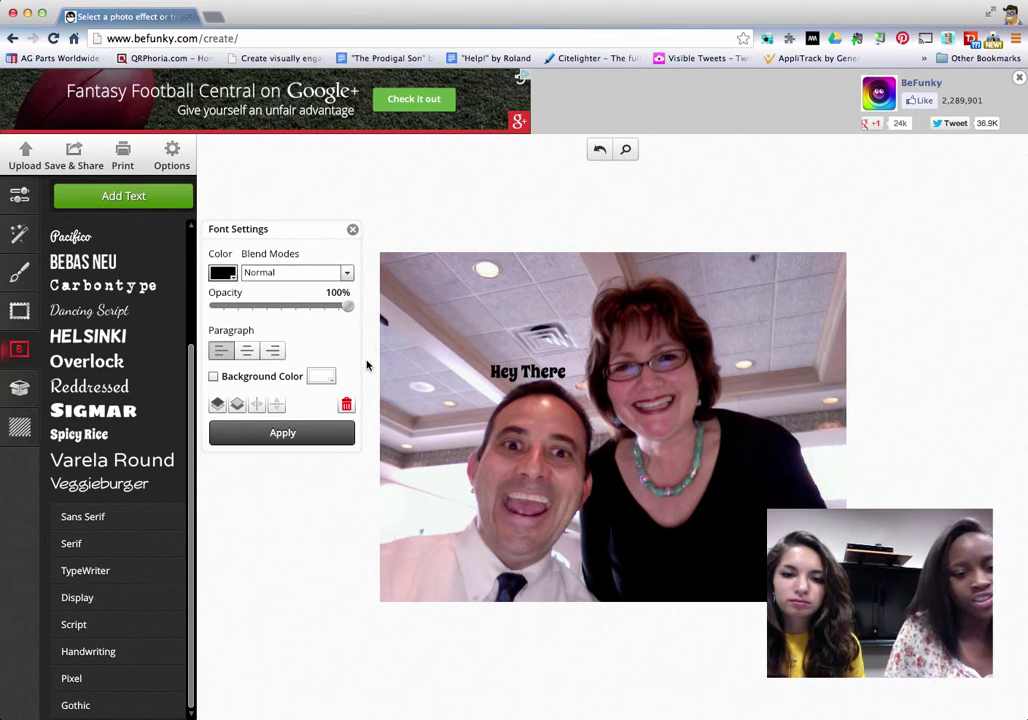
right_click(332, 382)
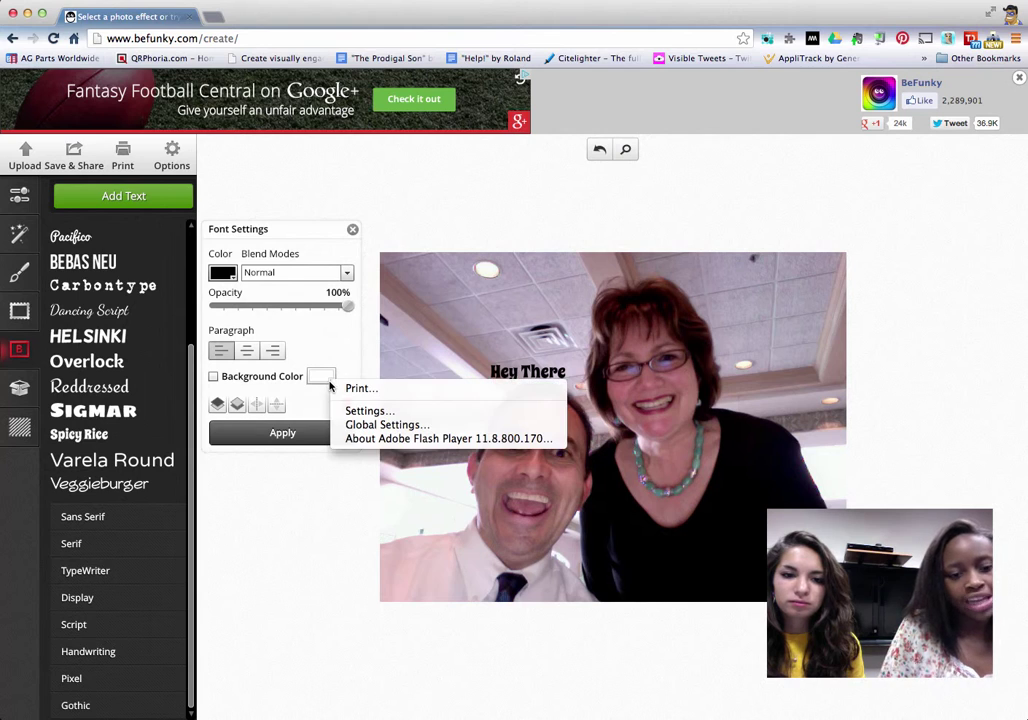
left_click(337, 358)
right_click(328, 381)
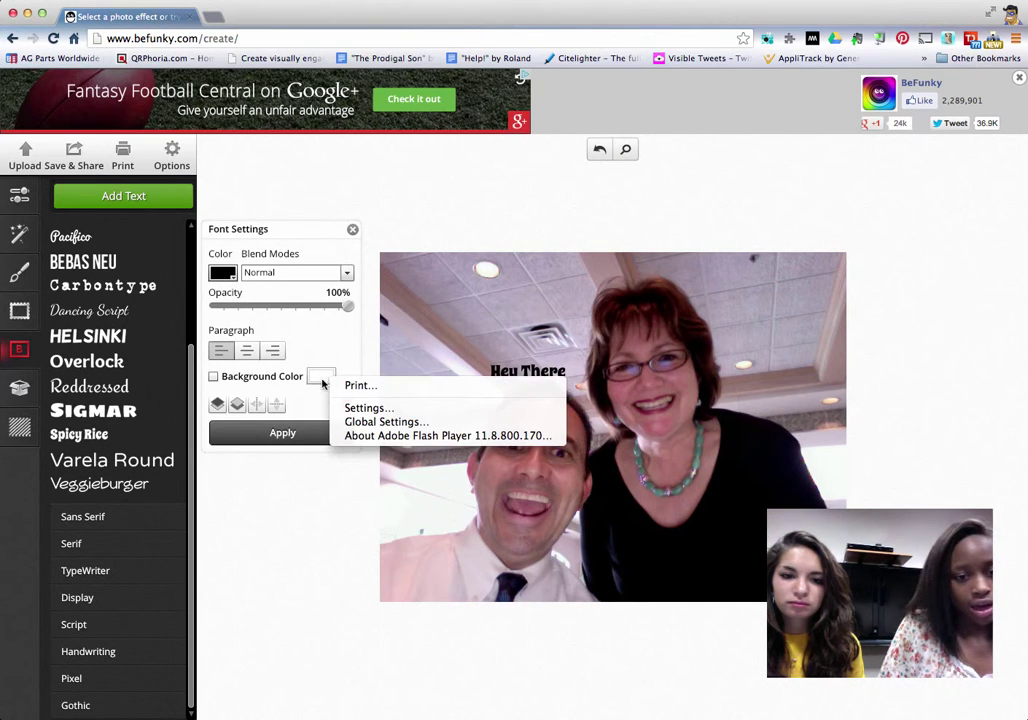
left_click(328, 383)
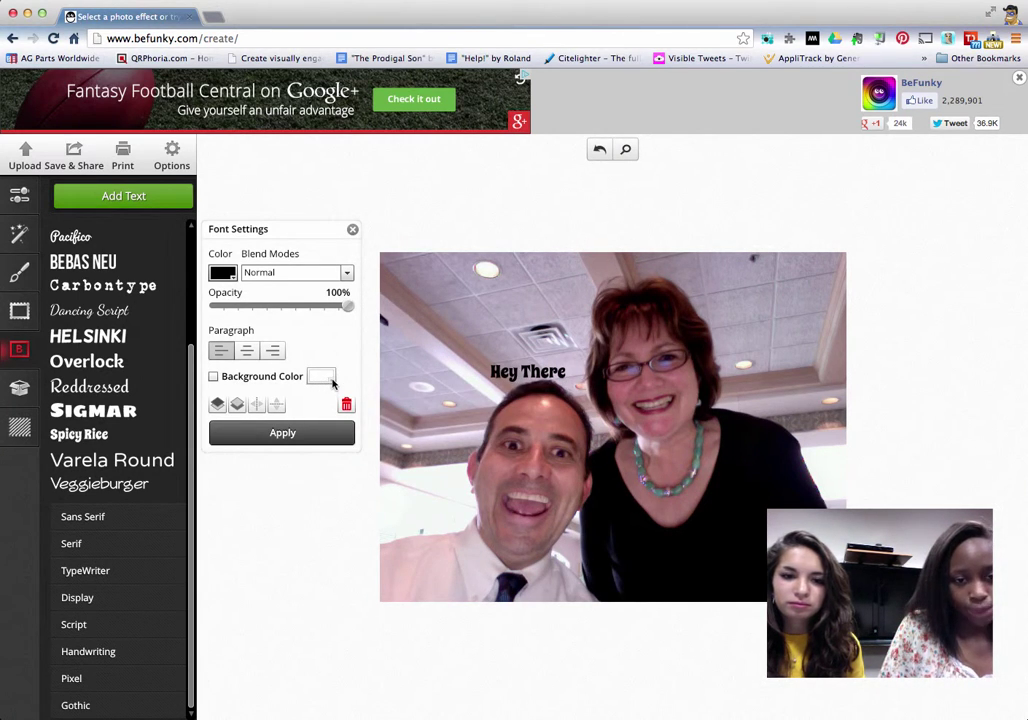
Turn on the background color for the "Hey There" text and set it to purple
left_click(213, 376)
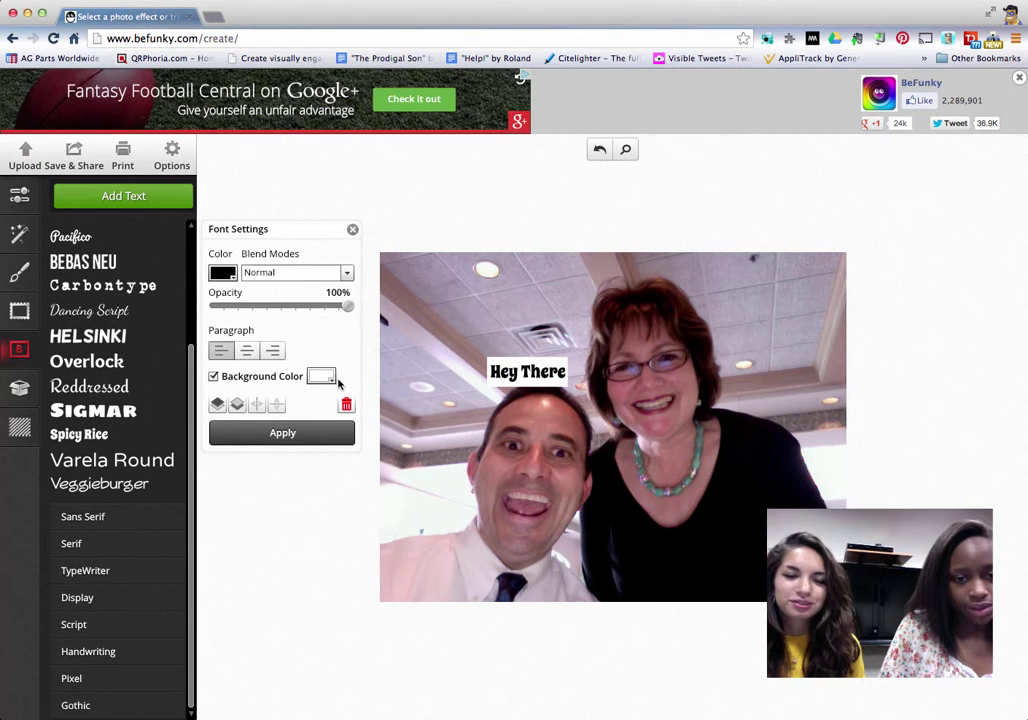
left_click(331, 378)
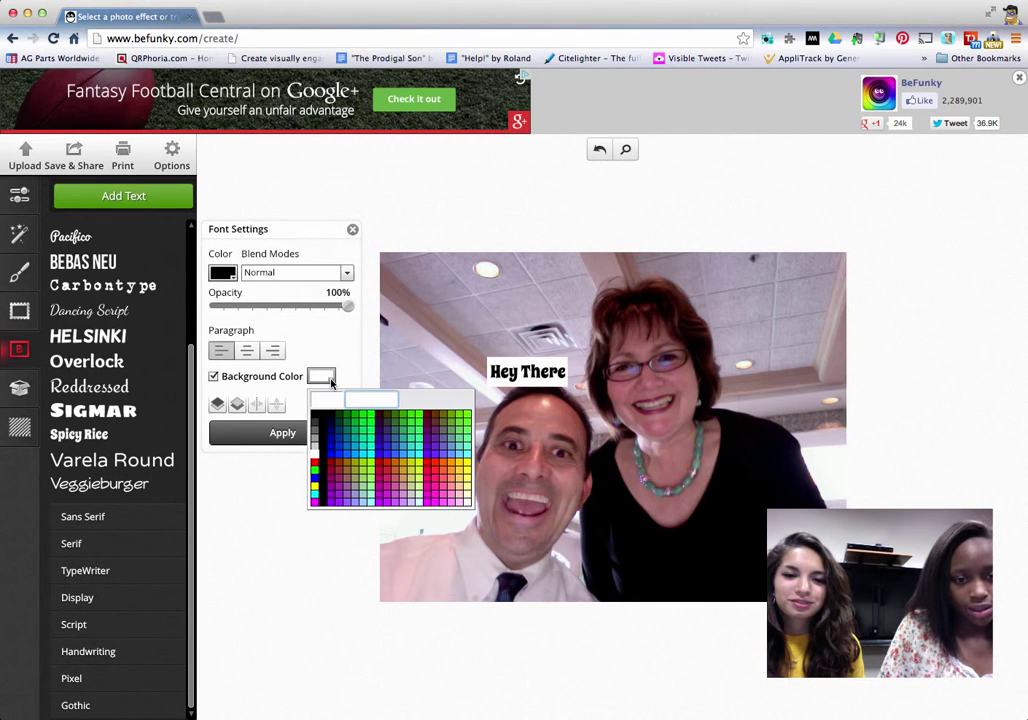
right_click(386, 497)
left_click(340, 541)
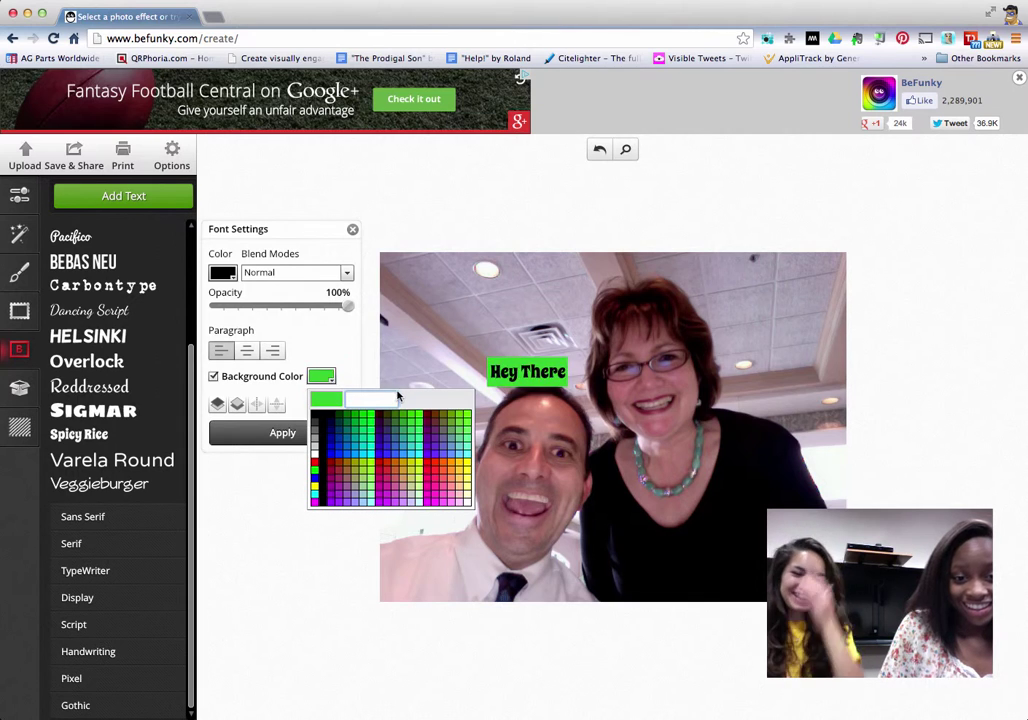
left_click(386, 497)
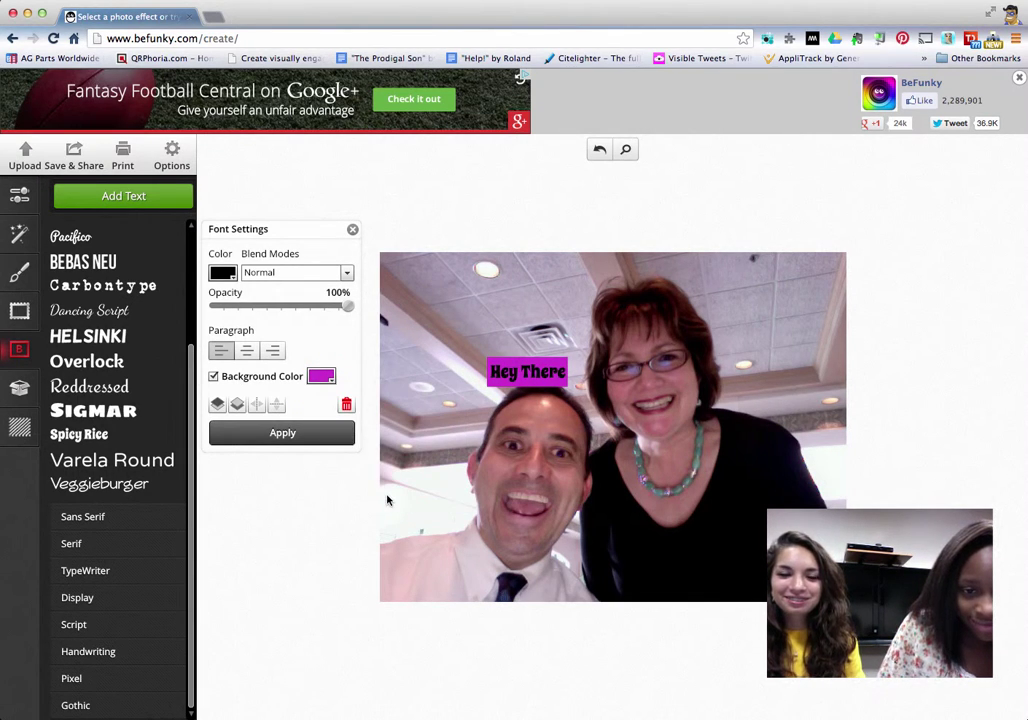
Try the Darken blend mode on the "Hey There" text, and set the blend mode to Multiply
left_click(347, 272)
left_click(300, 322)
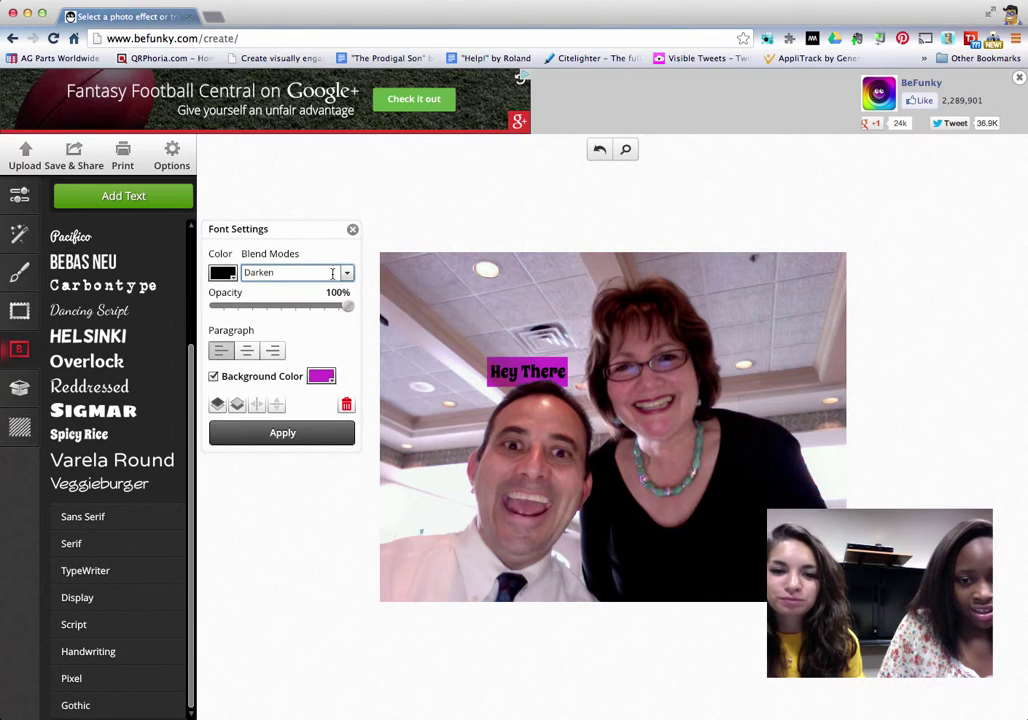
left_click(348, 274)
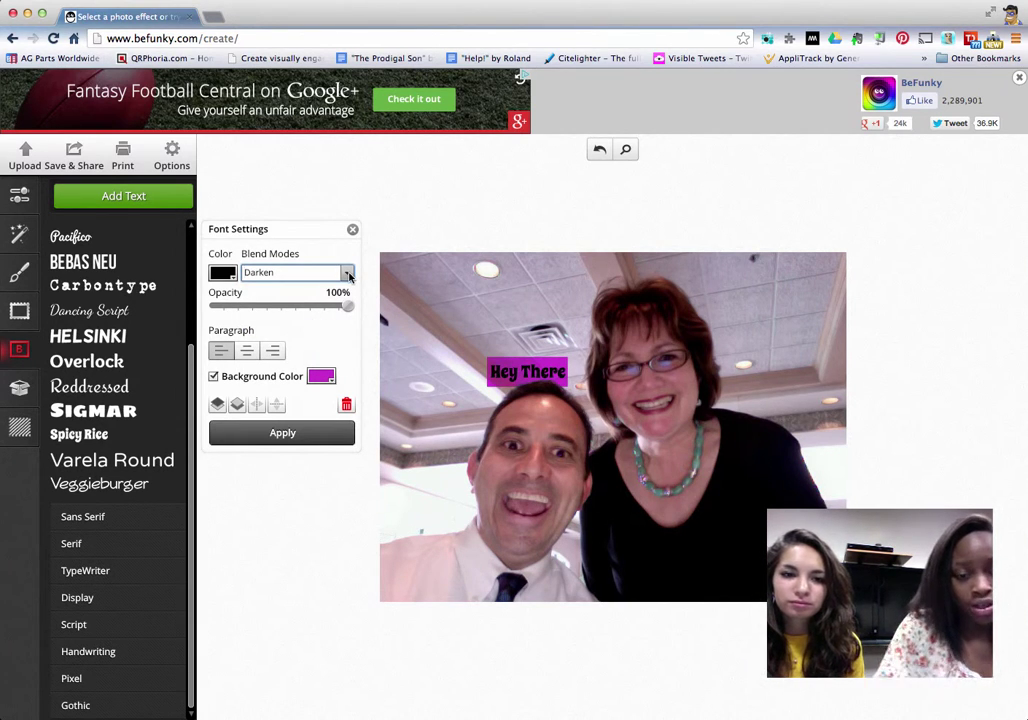
left_click(348, 274)
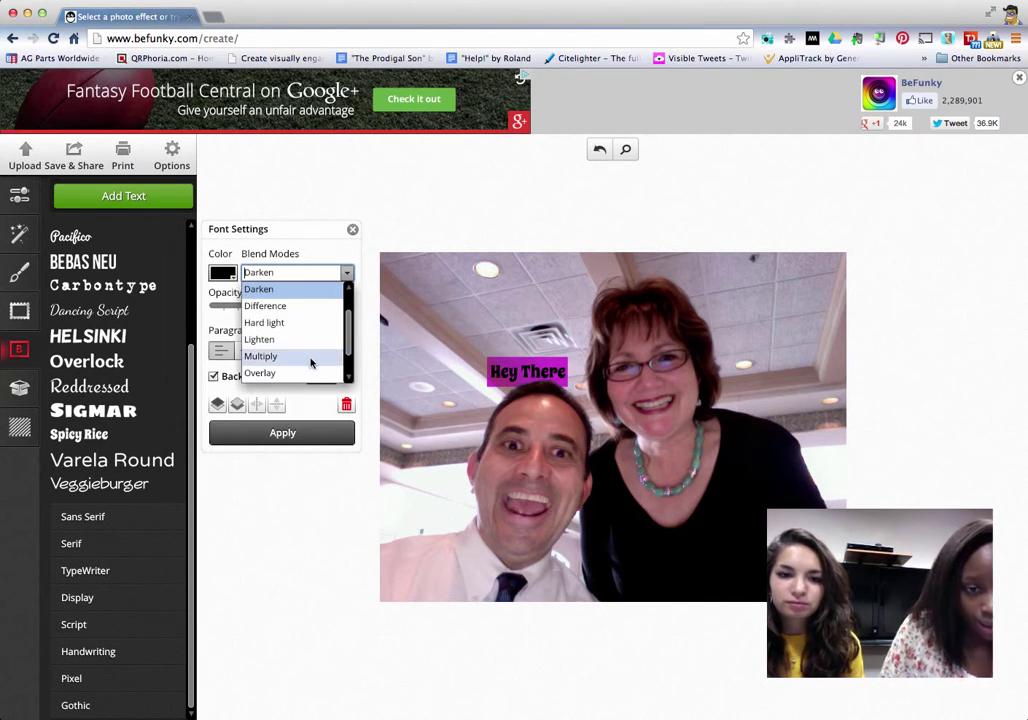
left_click(312, 358)
left_click(347, 273)
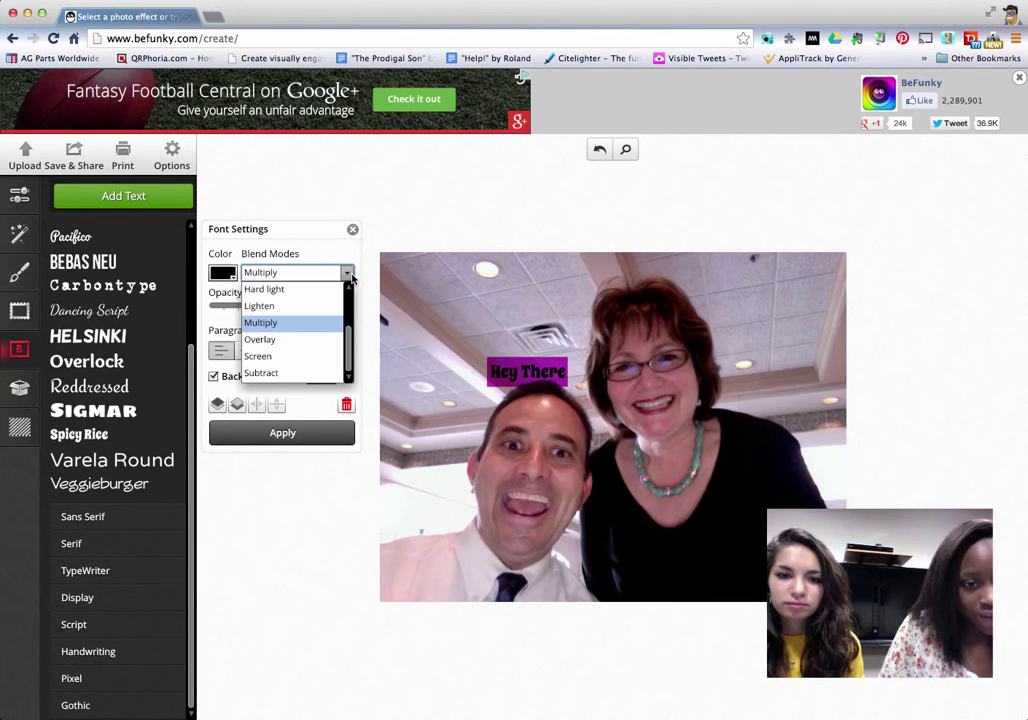
right_click(348, 340)
left_click(357, 267)
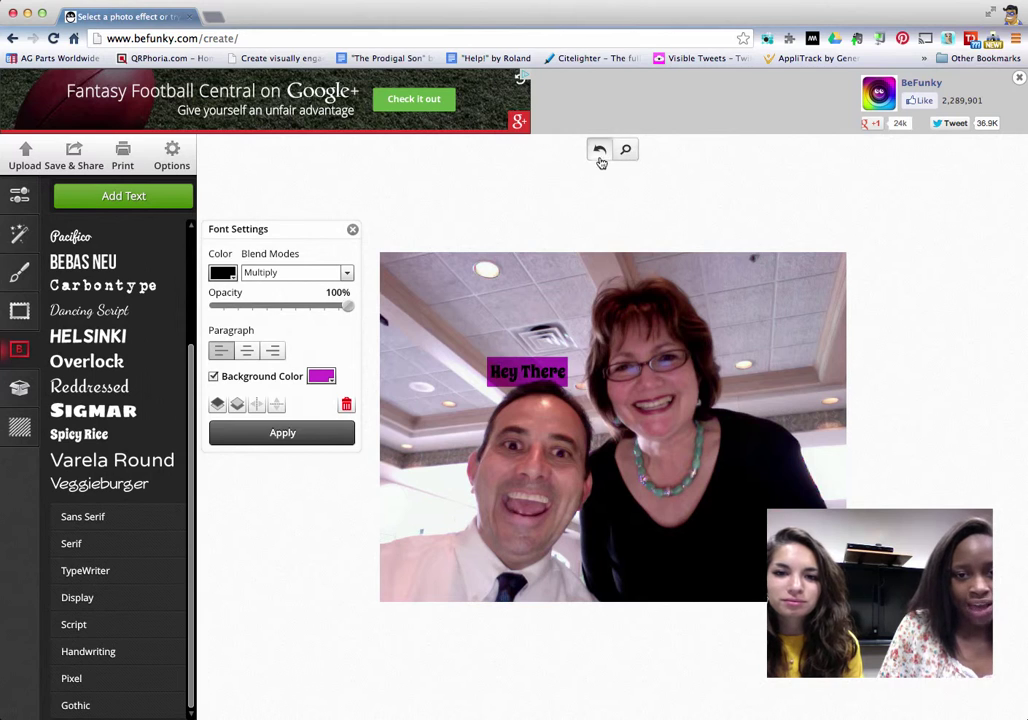
Close the font settings for the "Hey There" text
mouse_move(600, 152)
left_click(563, 211)
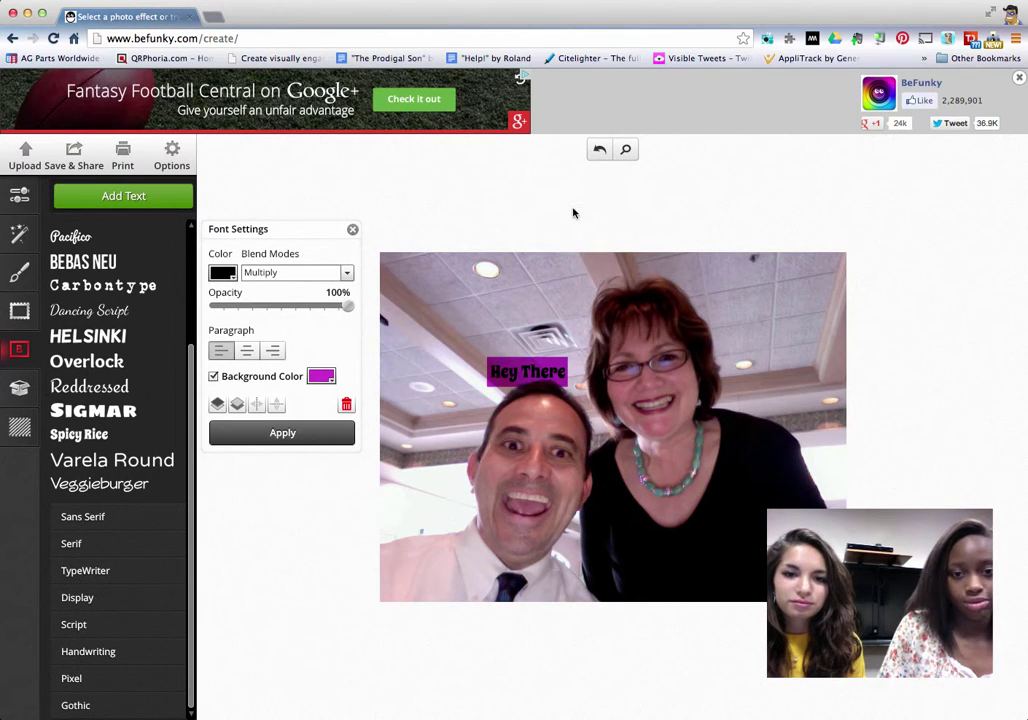
left_click(352, 229)
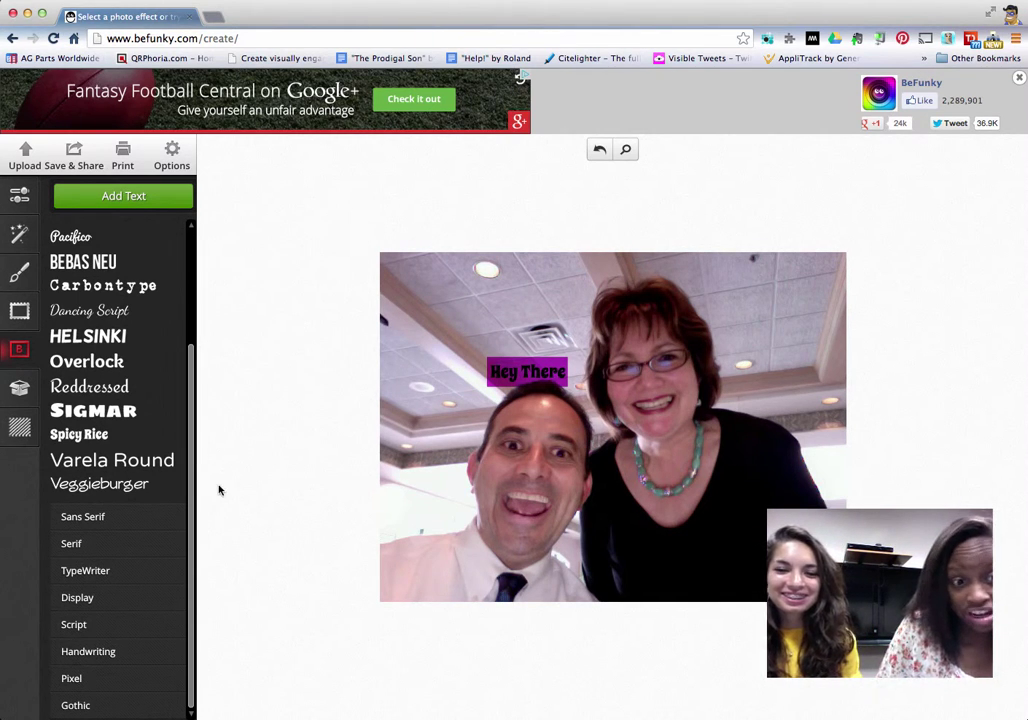
Add the music note from the featured goodies, enlarge it slightly, and place it beside the woman's head near the photo's upper-right corner
left_click(24, 392)
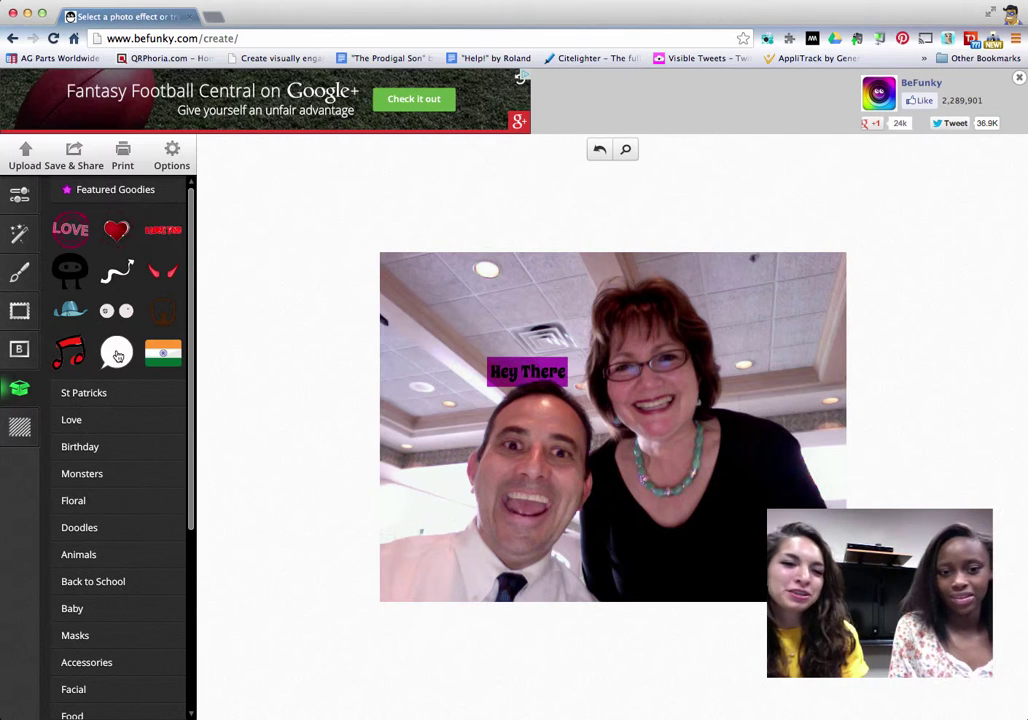
right_click(74, 346)
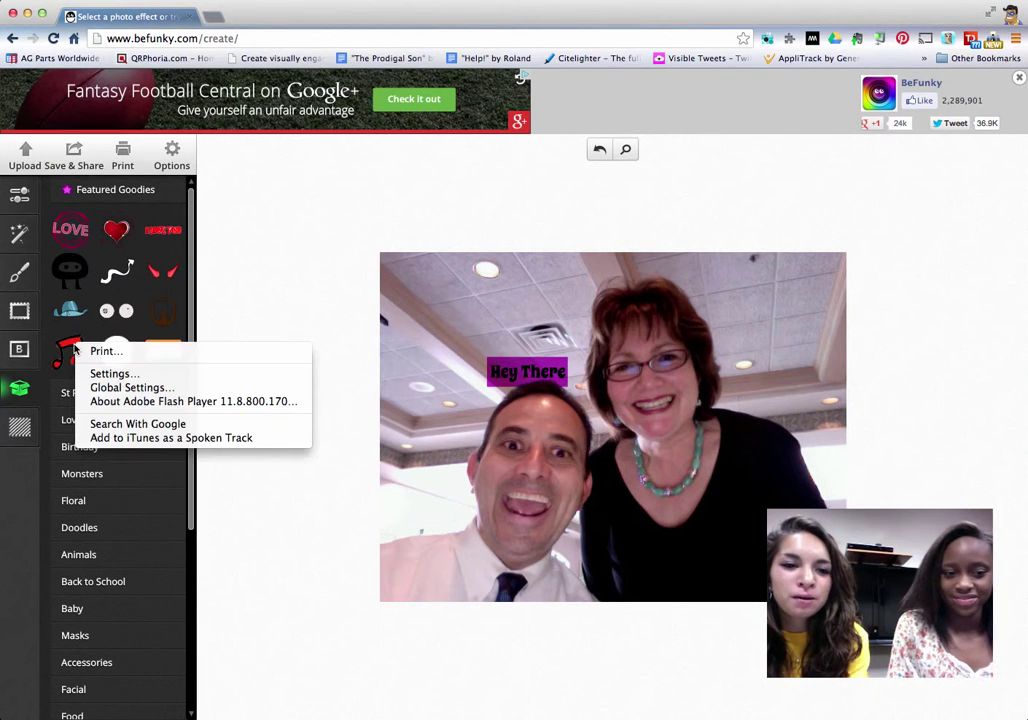
left_click(74, 346)
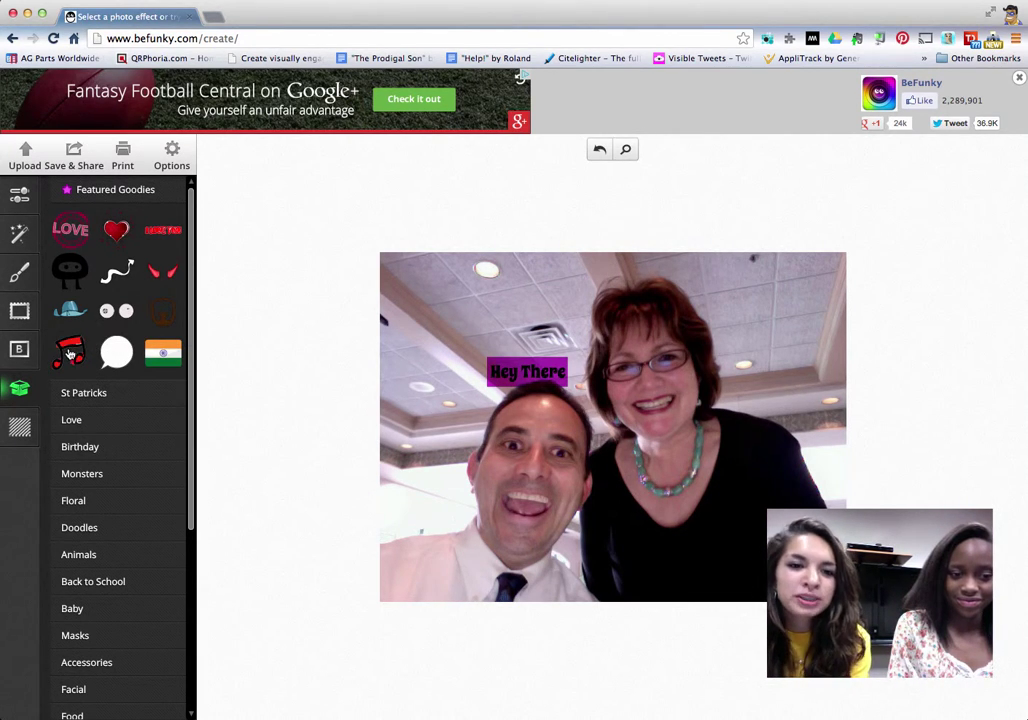
left_click(69, 352)
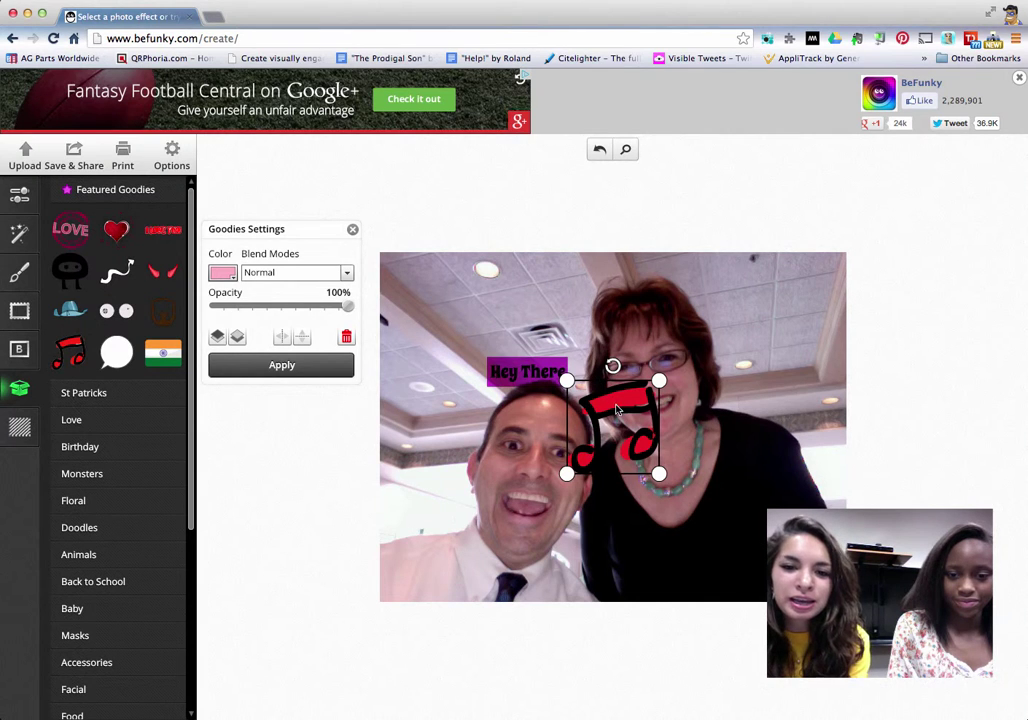
left_click_drag(617, 410, 778, 280)
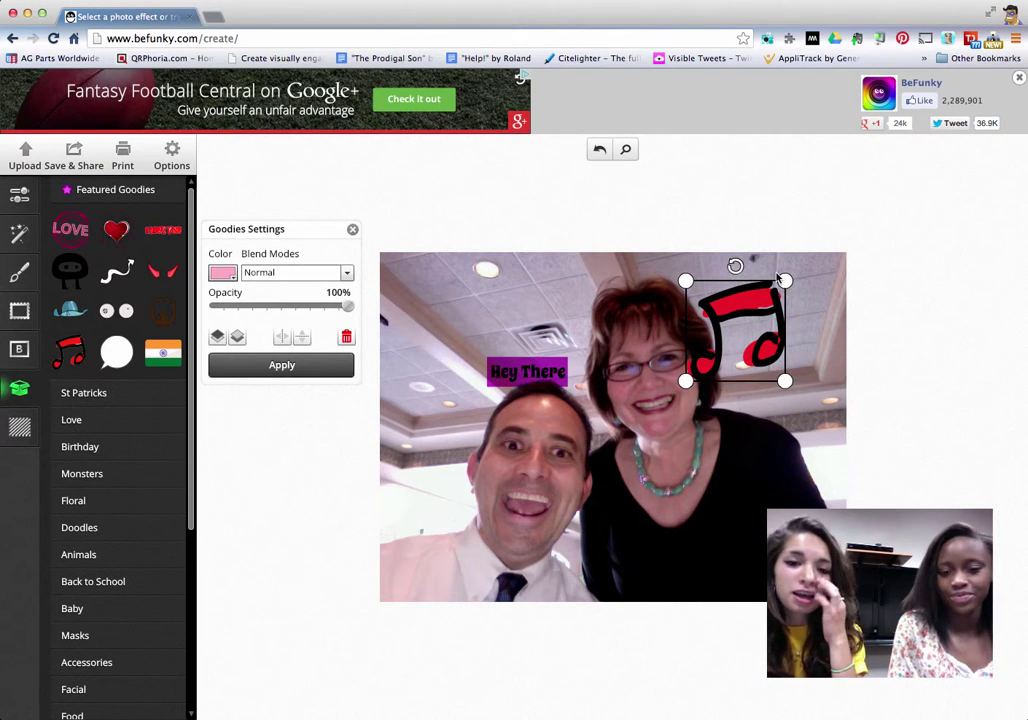
Change the music note's color to bright green and keep its opacity at 100%
left_click(236, 277)
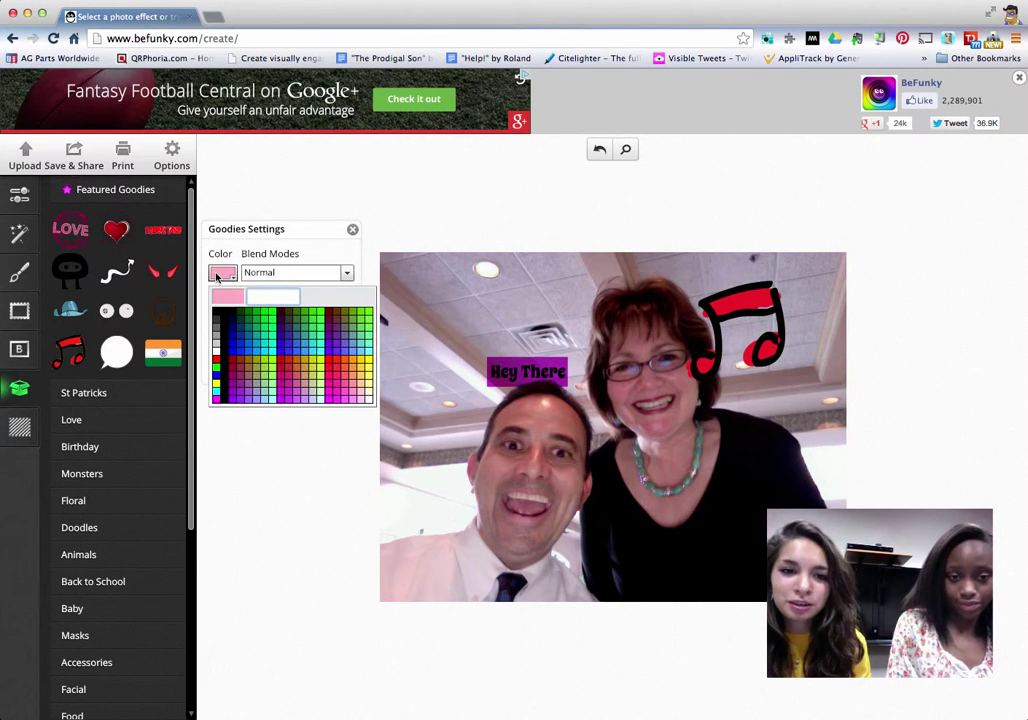
left_click(311, 317)
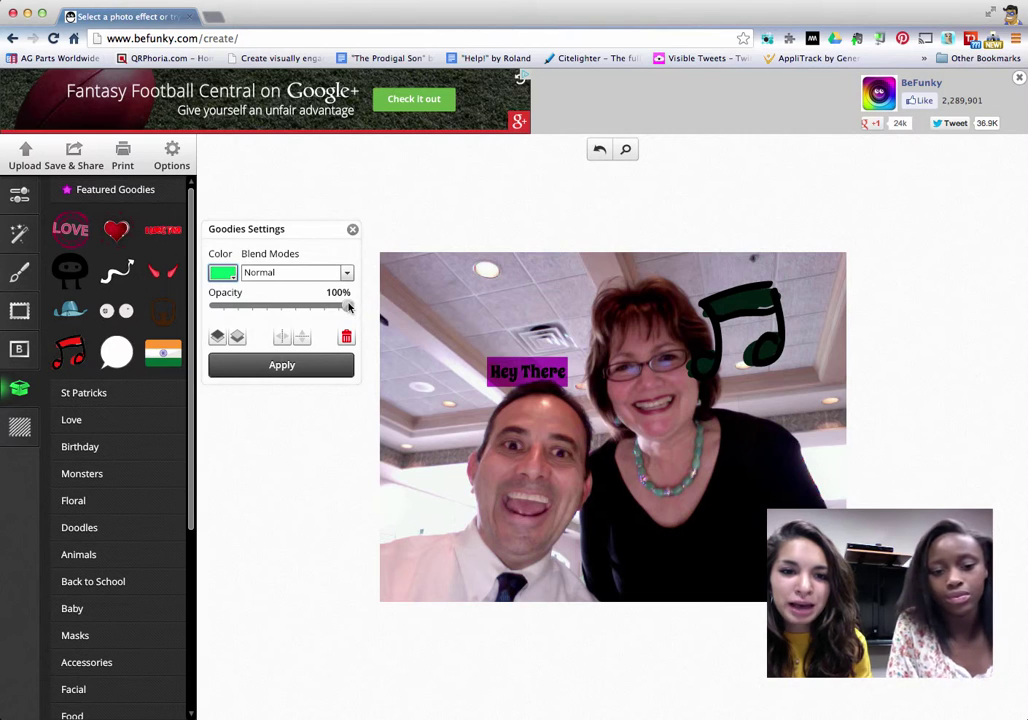
mouse_move(347, 306)
left_mouse_down()
mouse_move(301, 305)
mouse_move(356, 316)
left_mouse_up()
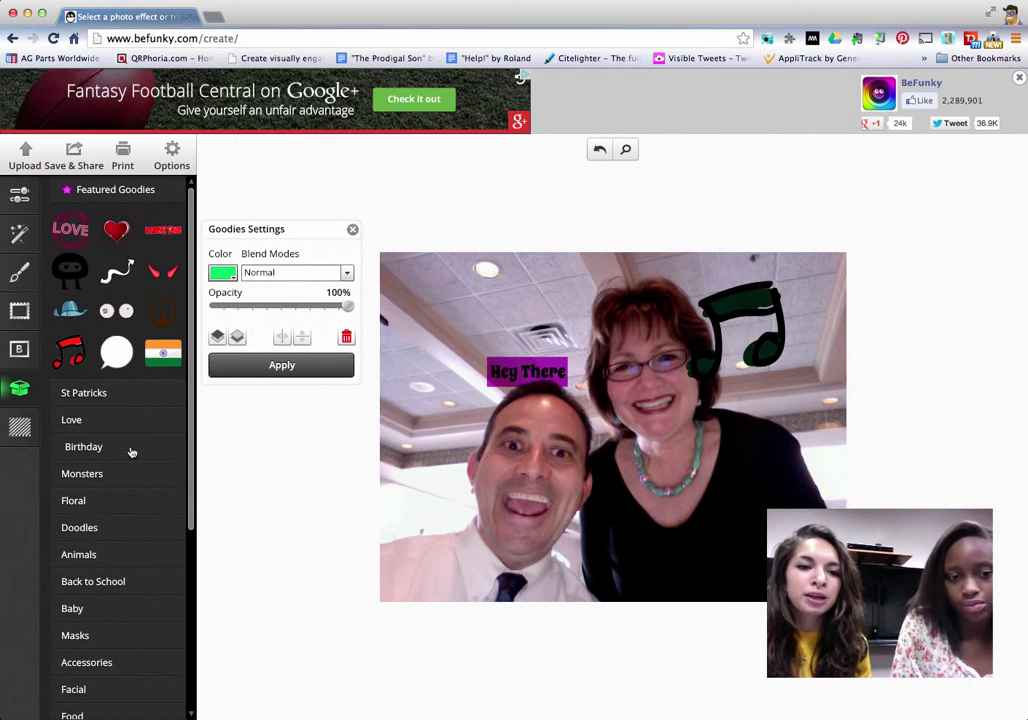
Look through the Back to School and Facial goodies, and close the music note's settings
left_click(94, 447)
left_click(97, 540)
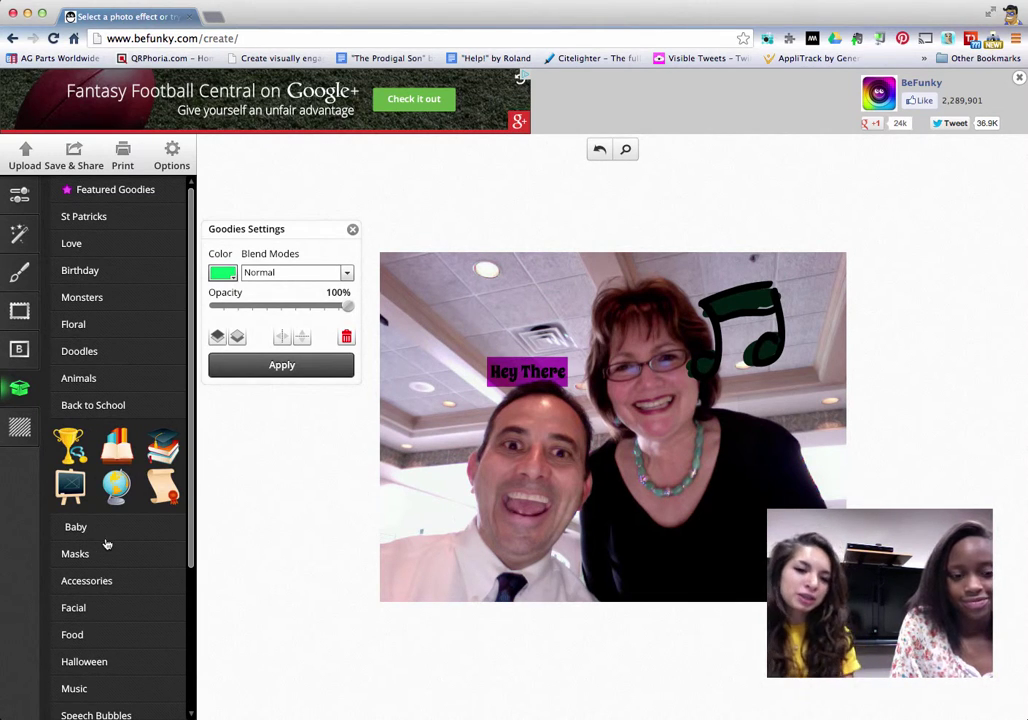
left_click(88, 606)
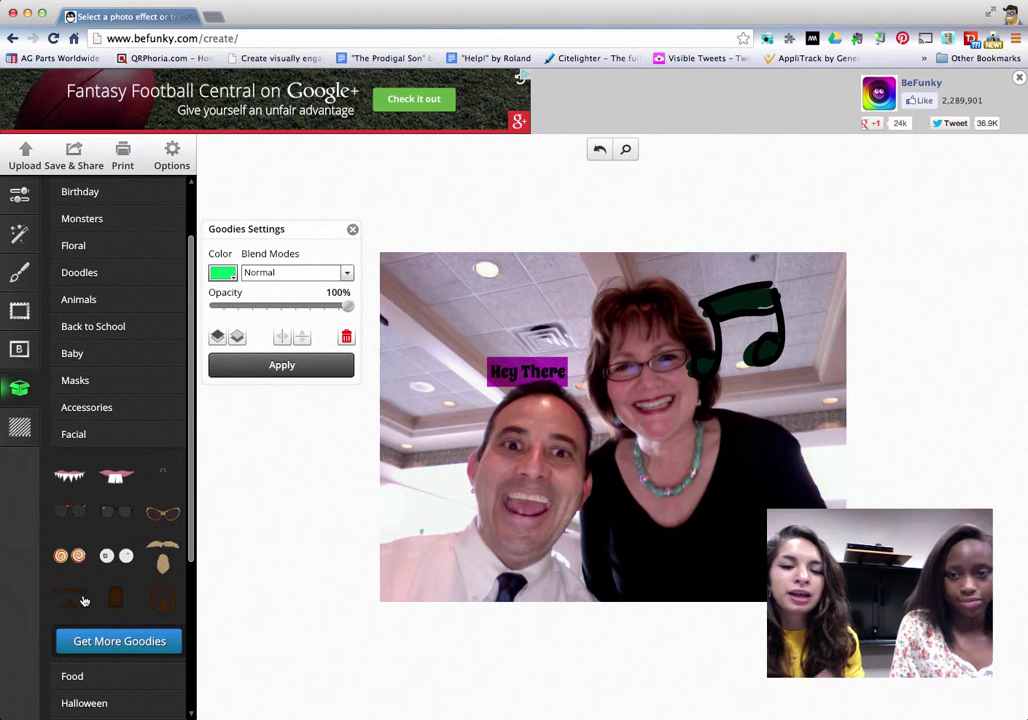
left_click(352, 229)
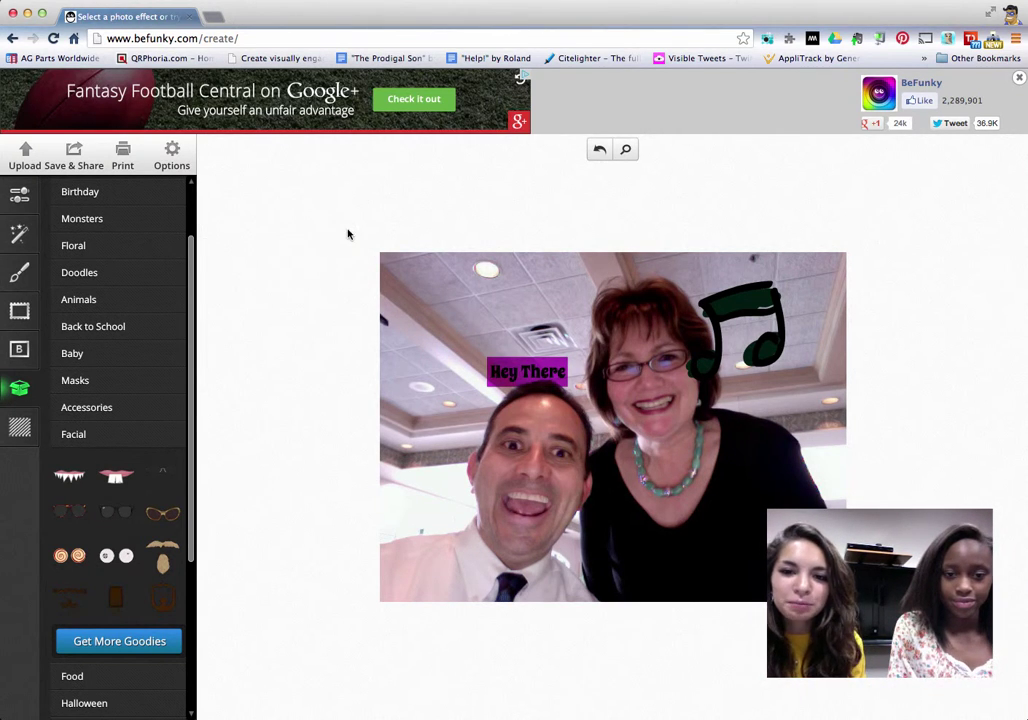
Try the orange bokeh 2 and yellow bokeh 3 textures on the photo
left_click(20, 438)
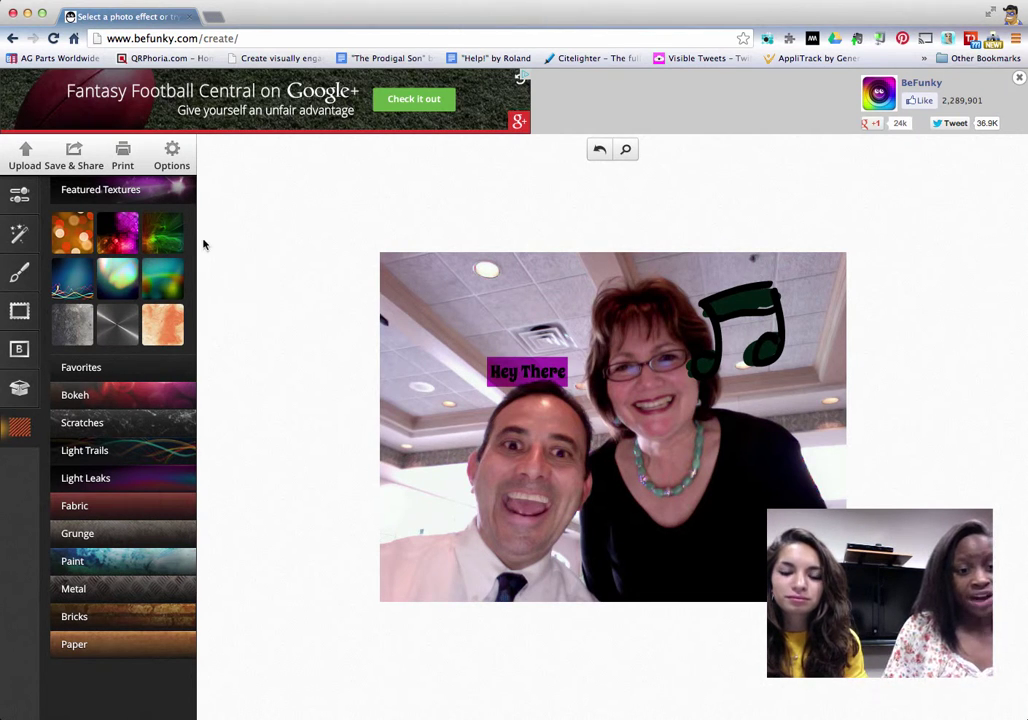
left_click(164, 404)
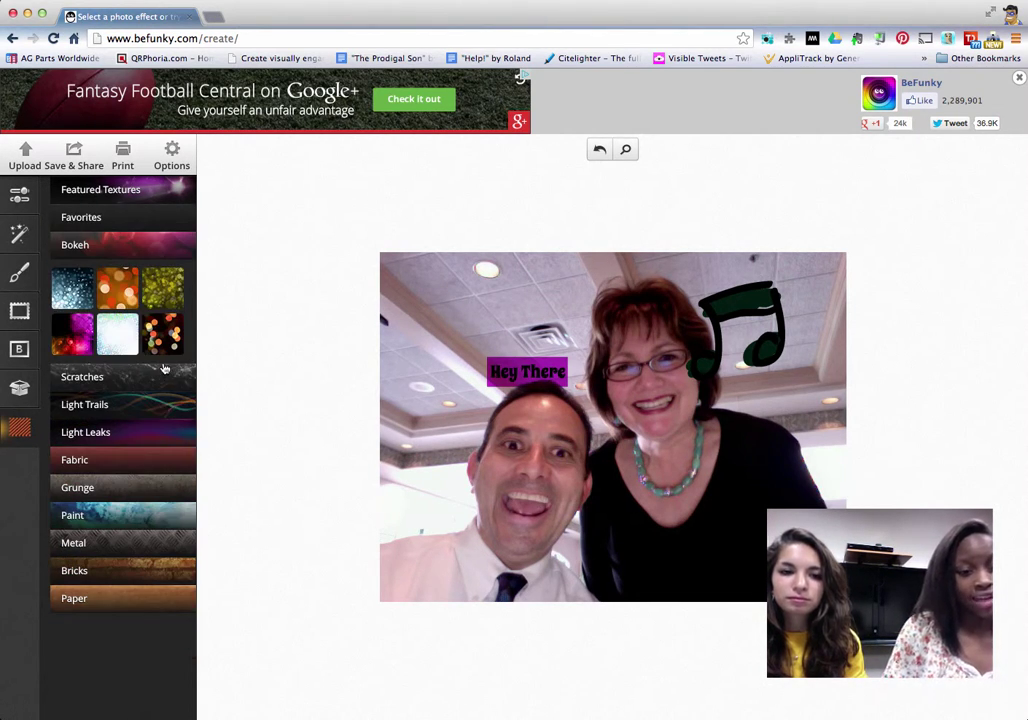
left_click(118, 290)
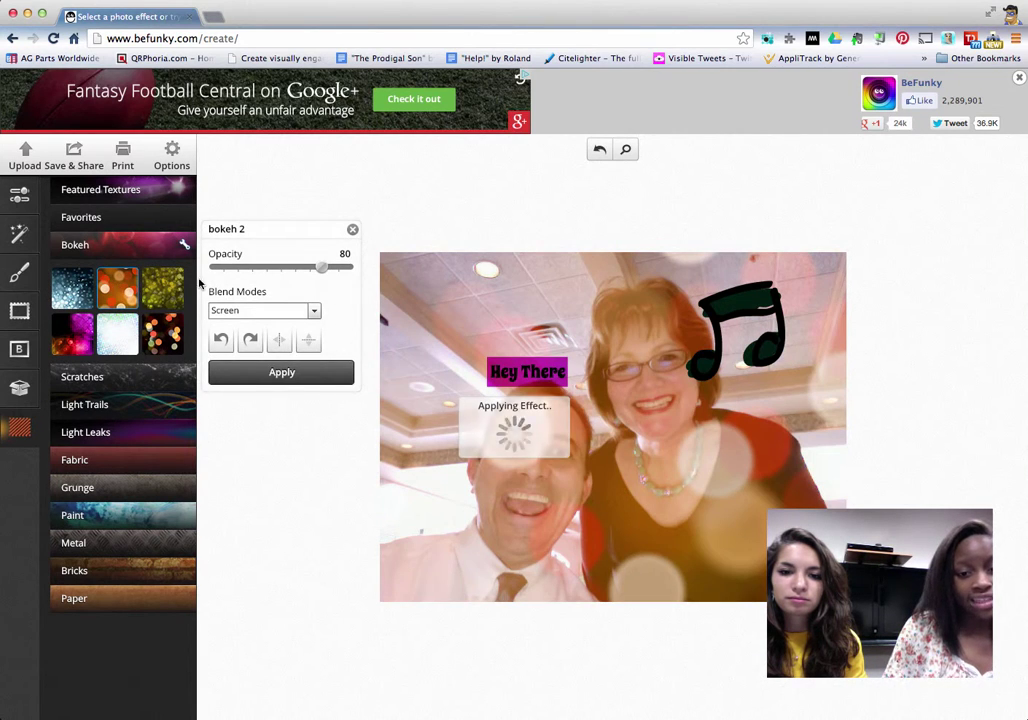
left_click(162, 287)
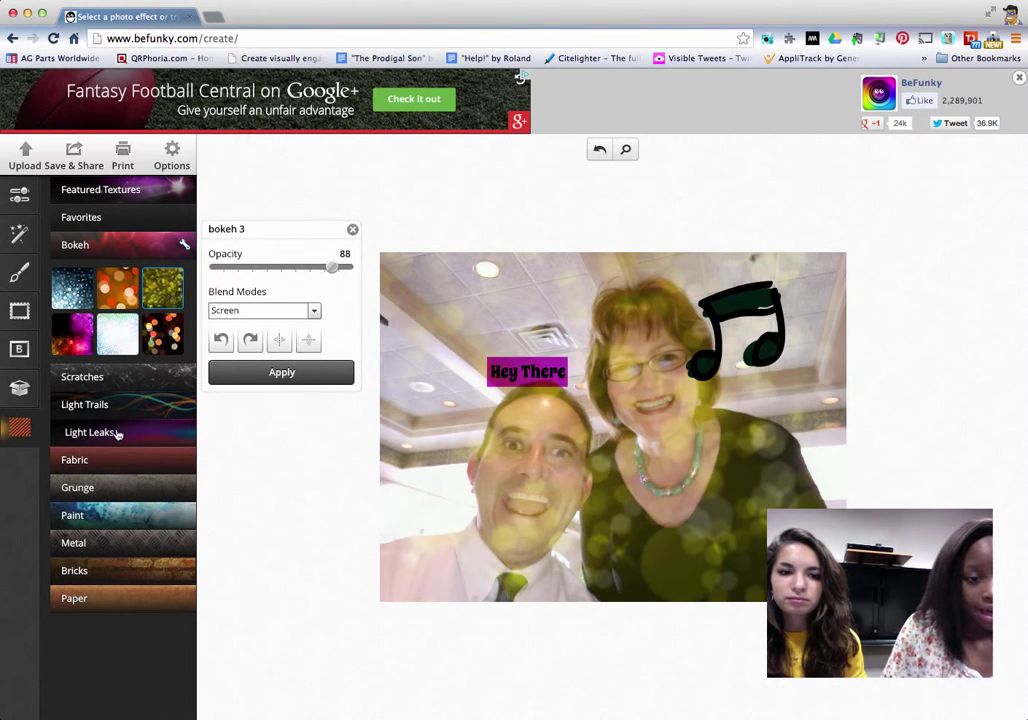
Open the Bricks textures and try bricks 4 on the photo
left_click(100, 542)
left_click(72, 527)
left_click(100, 618)
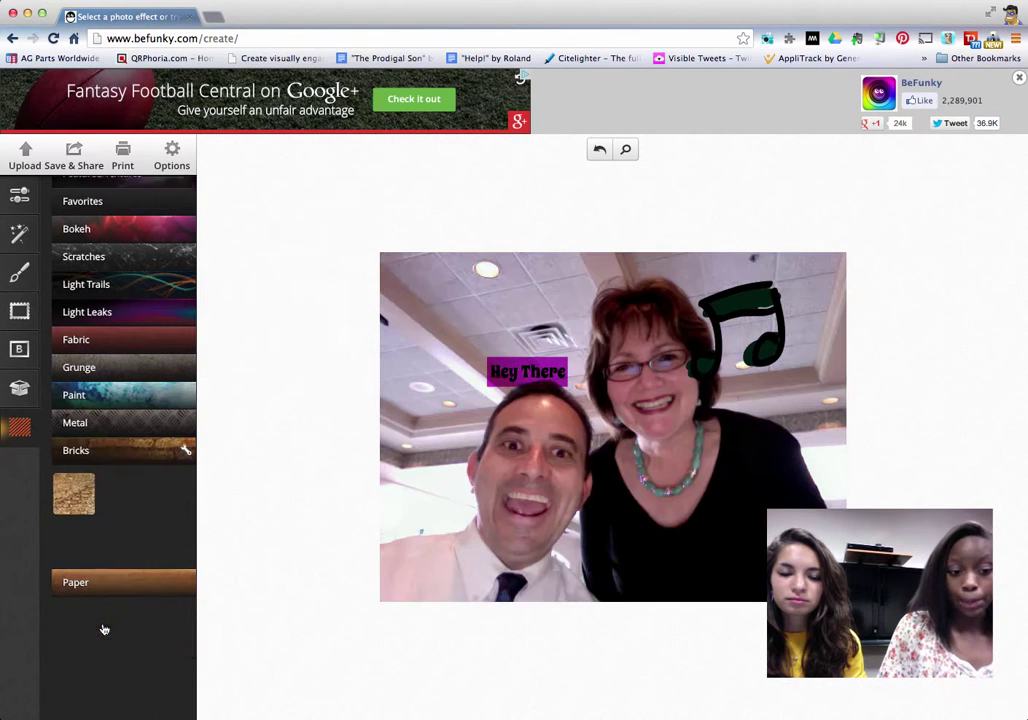
left_click(72, 556)
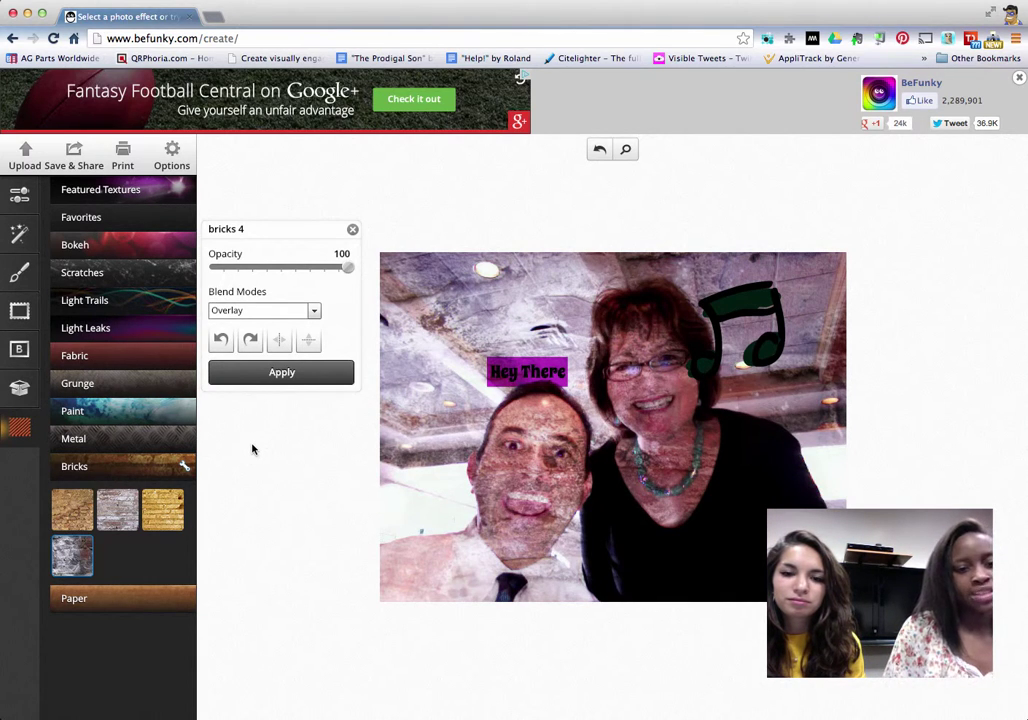
Try the purple bokeh 4 texture on the photo at 37 opacity, and close its settings
left_click(186, 242)
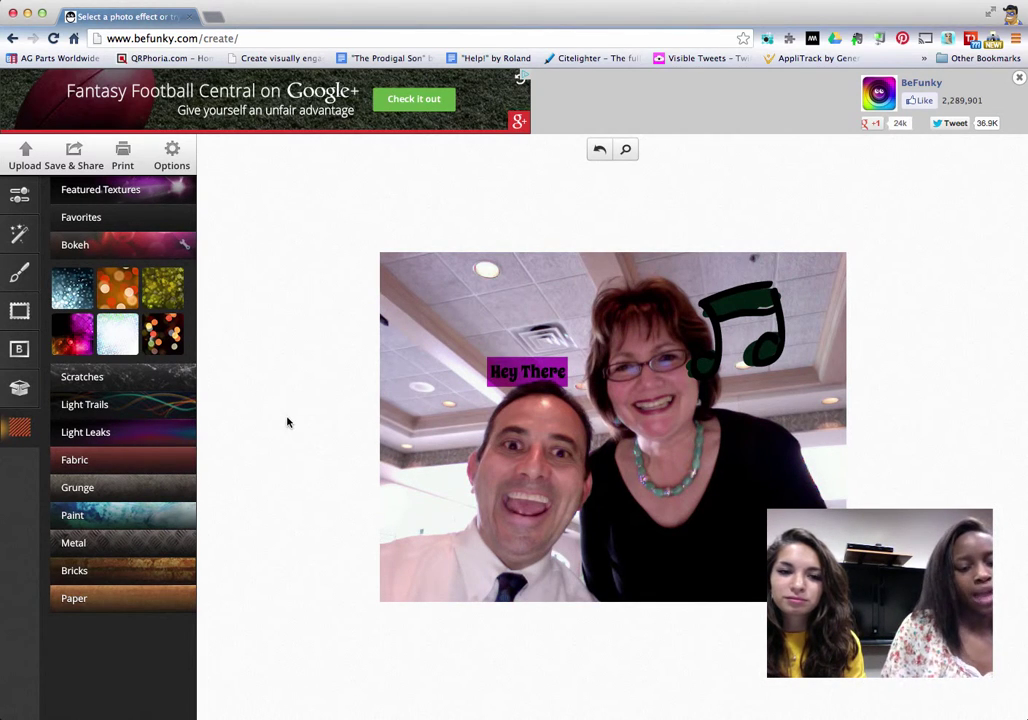
left_click(86, 347)
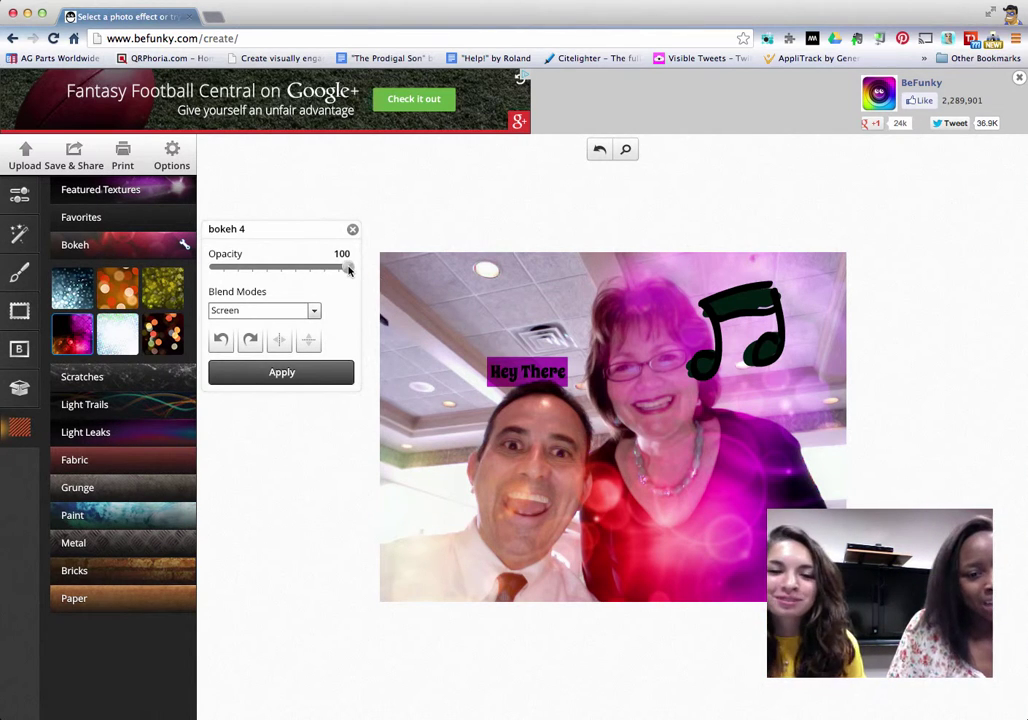
left_click_drag(349, 270, 264, 269)
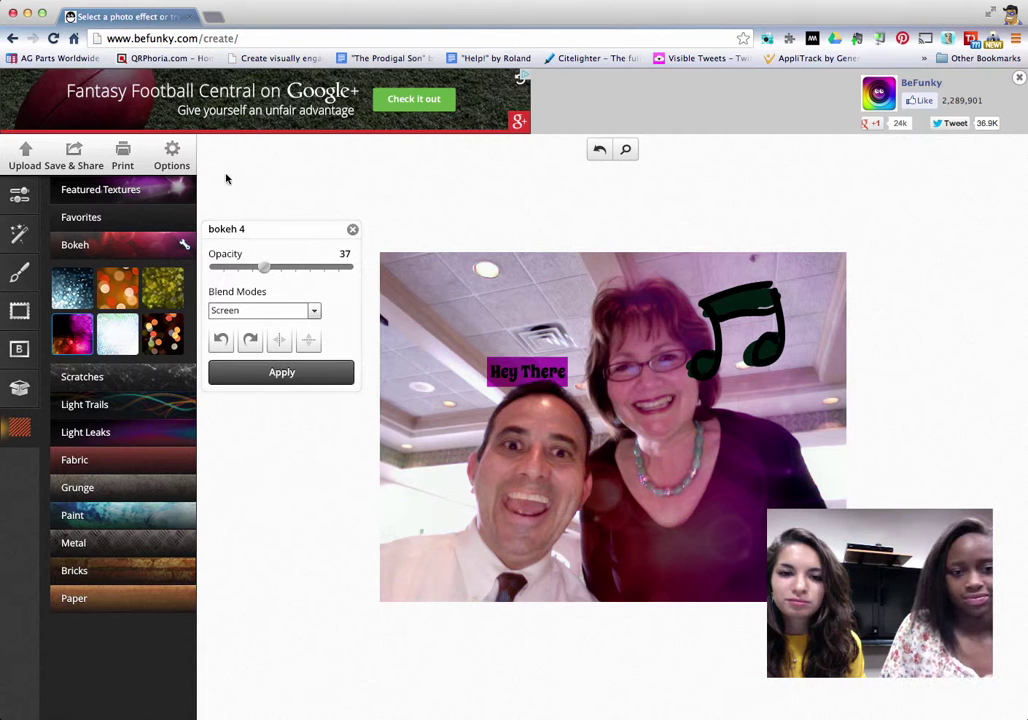
left_click(352, 229)
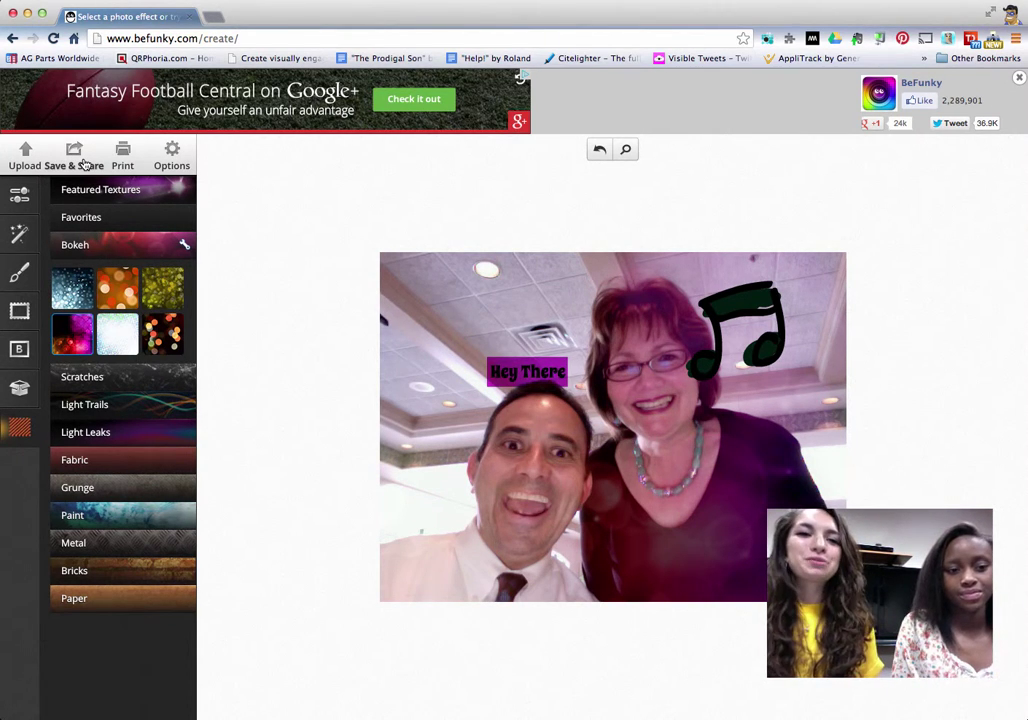
Look through the account, fullscreen, home page and language options
left_click(172, 158)
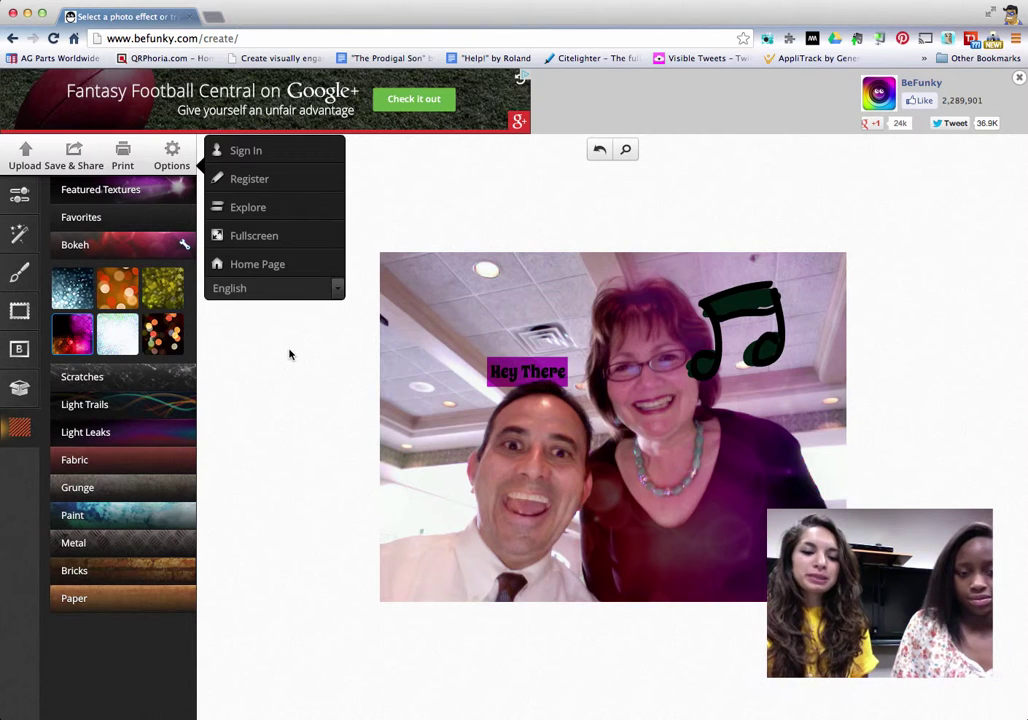
left_click(172, 160)
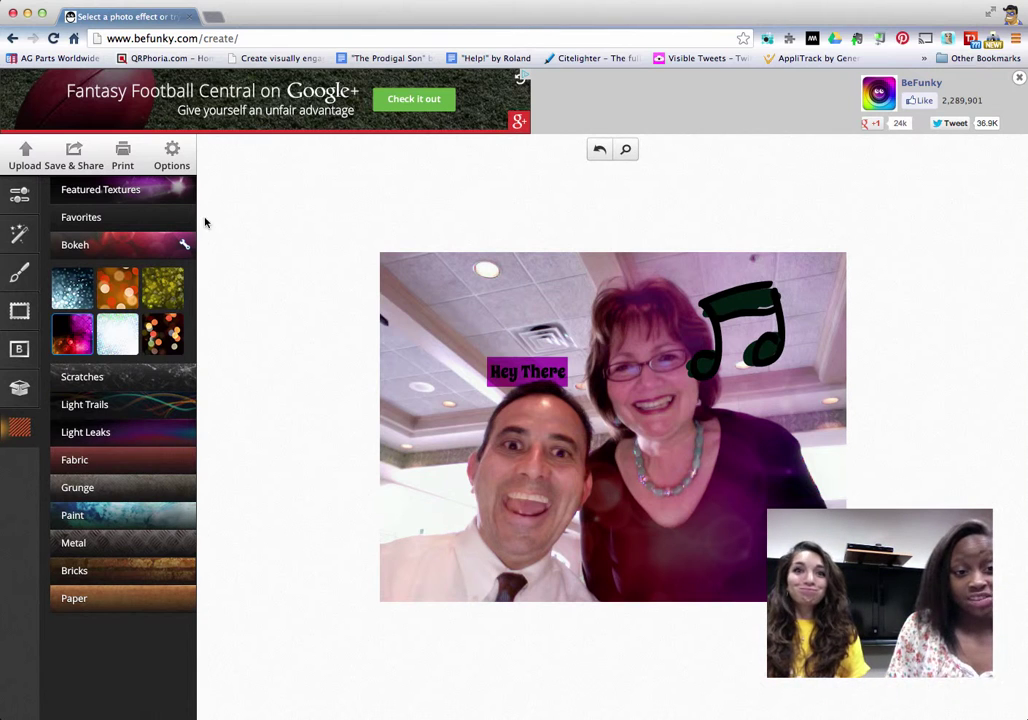
Return to the Essentials tools, then shrink the music note and move it into the photo's upper-right corner
left_click(18, 195)
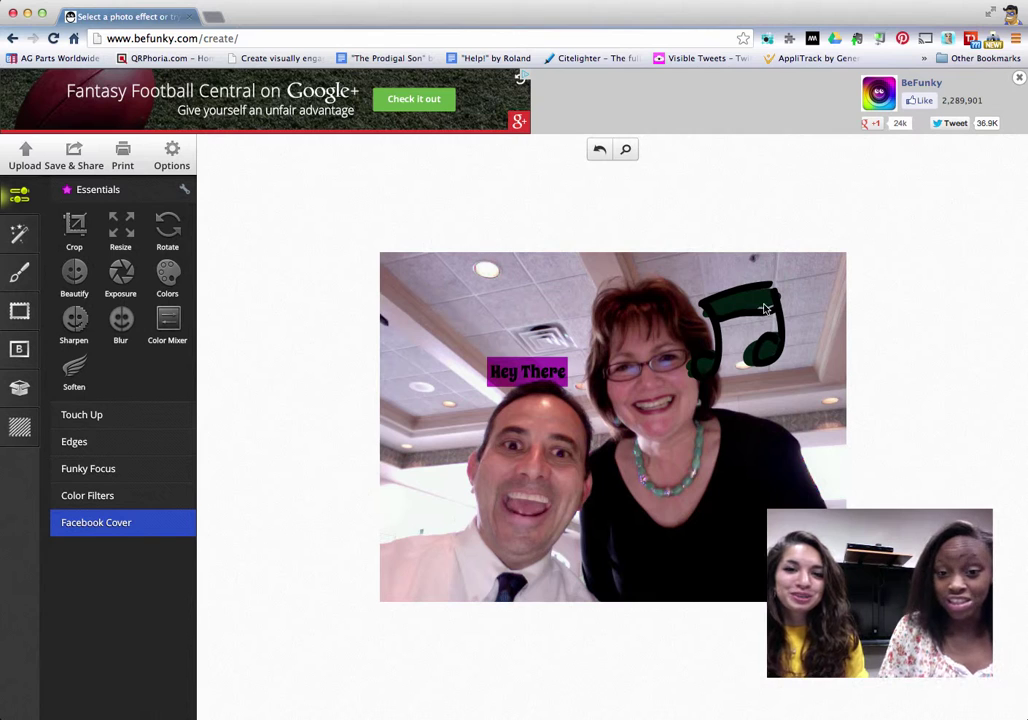
left_click_drag(758, 304, 807, 282)
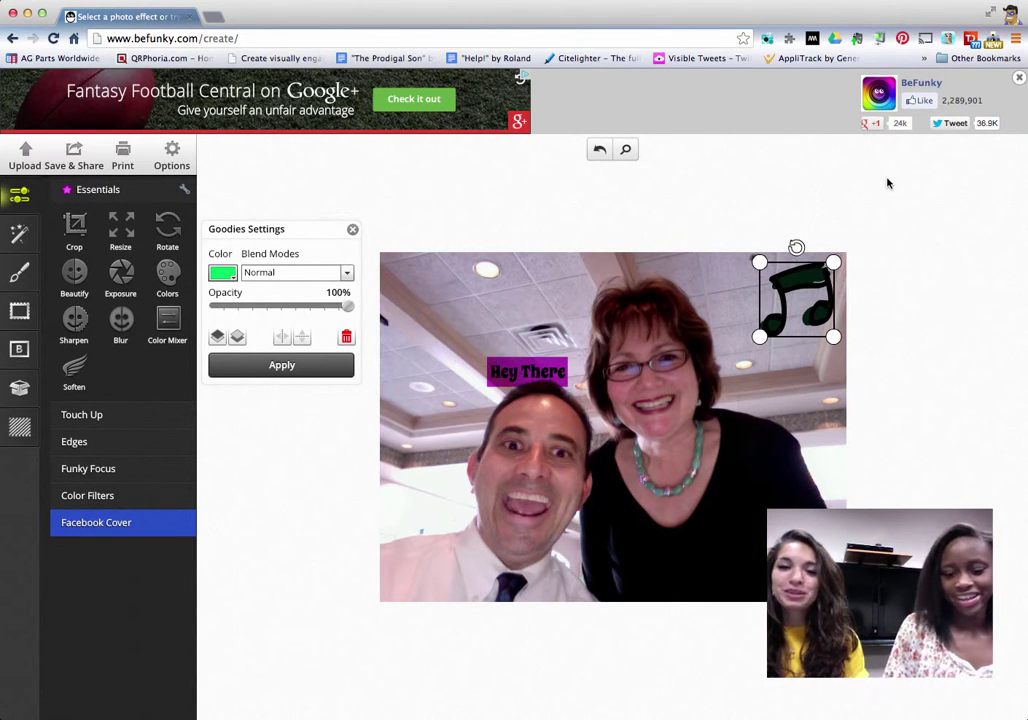